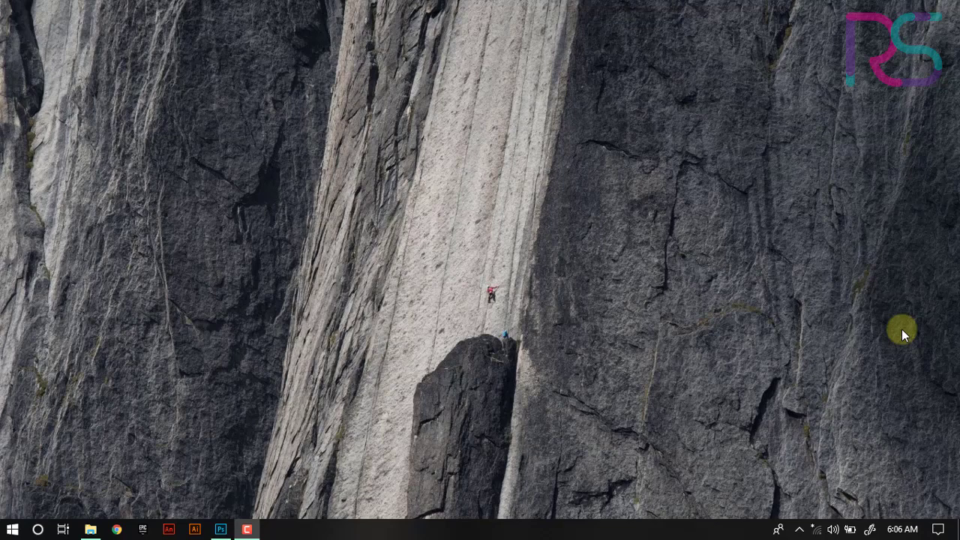
# - Preview the sample images CONTOH.jpg, 1.jpg and 2.jpg from the PERTEMUAN 9 folder
pyautogui.click(90, 530)
pyautogui.click(455, 109)
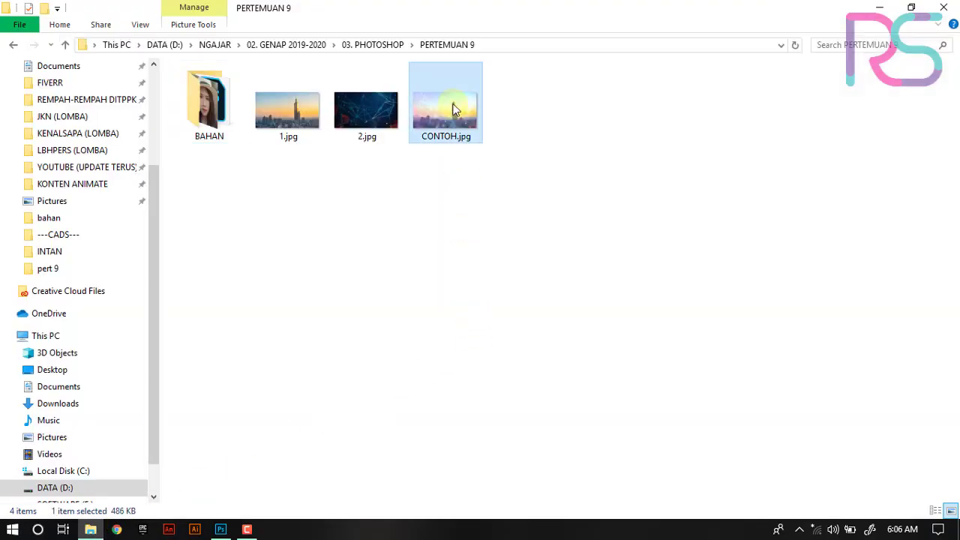
pyautogui.doubleClick(454, 109)
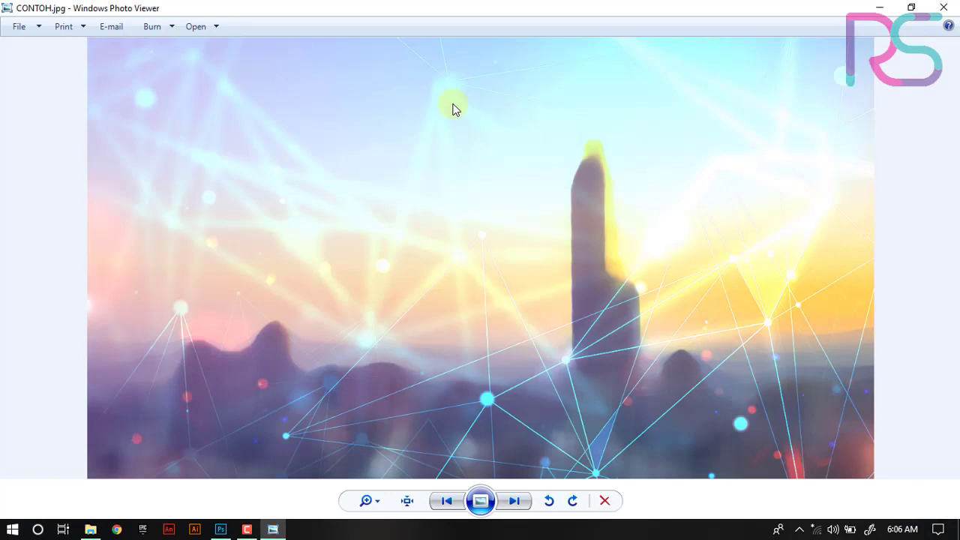
pyautogui.press('Right')
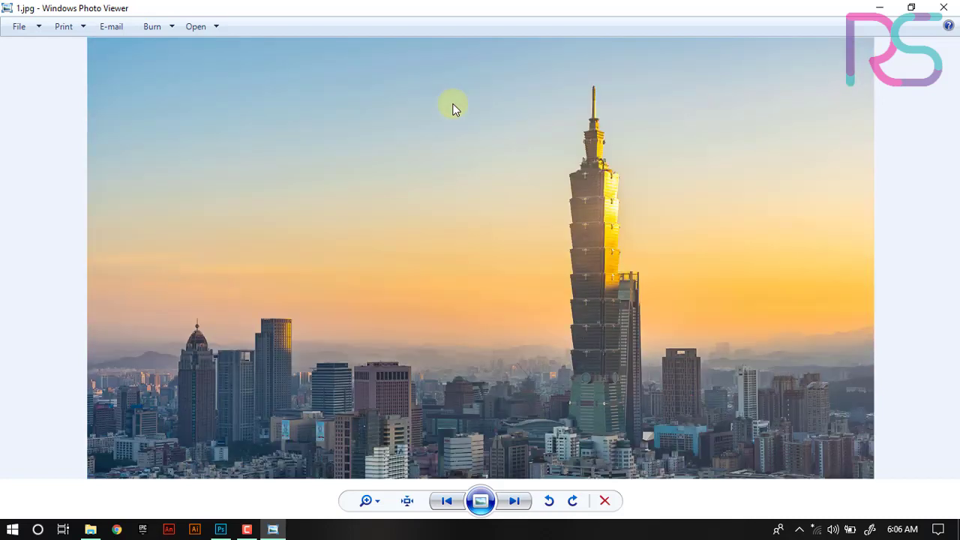
pyautogui.press('Right')
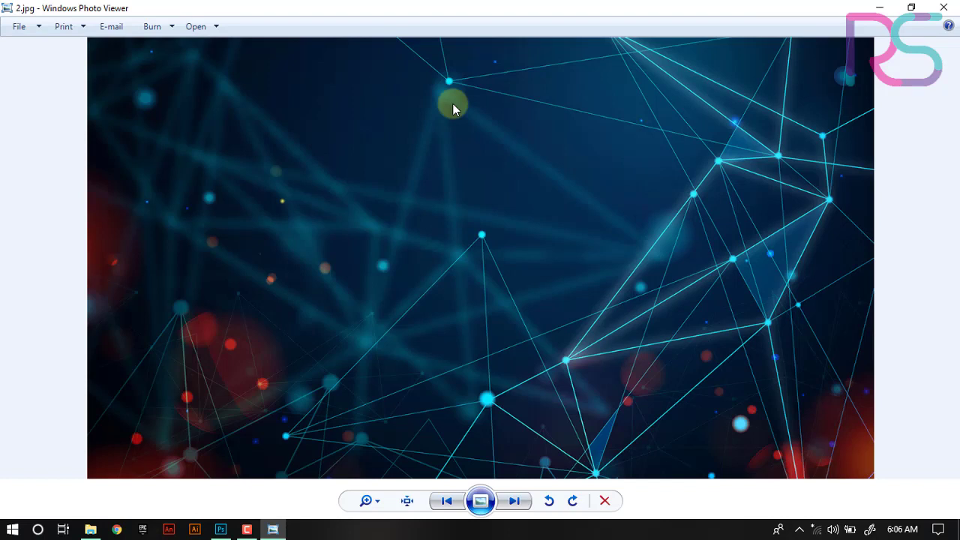
pyautogui.press('Right')
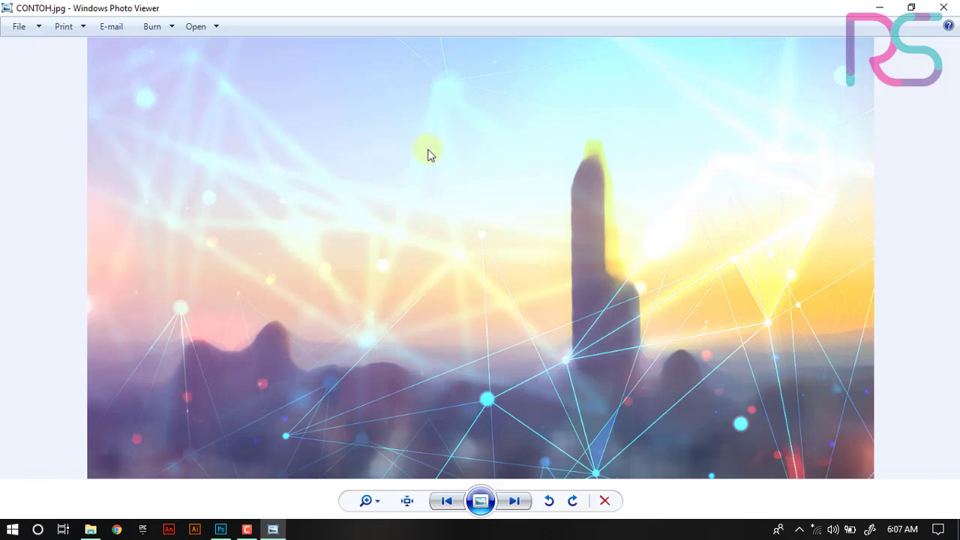
# - Create a new 1366 x 768 px document named BELAJAR FILTER
pyautogui.click(222, 527)
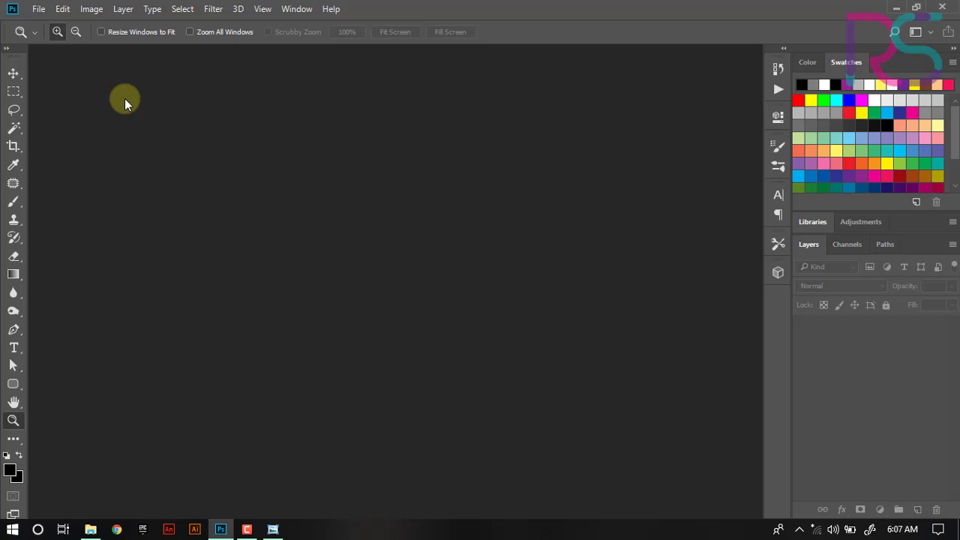
pyautogui.click(37, 9)
pyautogui.press('Escape')
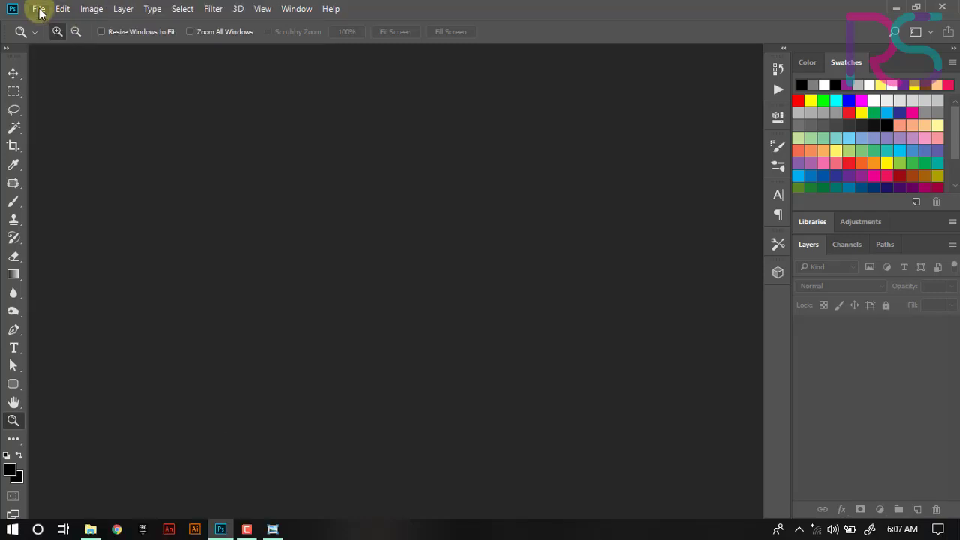
pyautogui.click(38, 9)
pyautogui.click(49, 24)
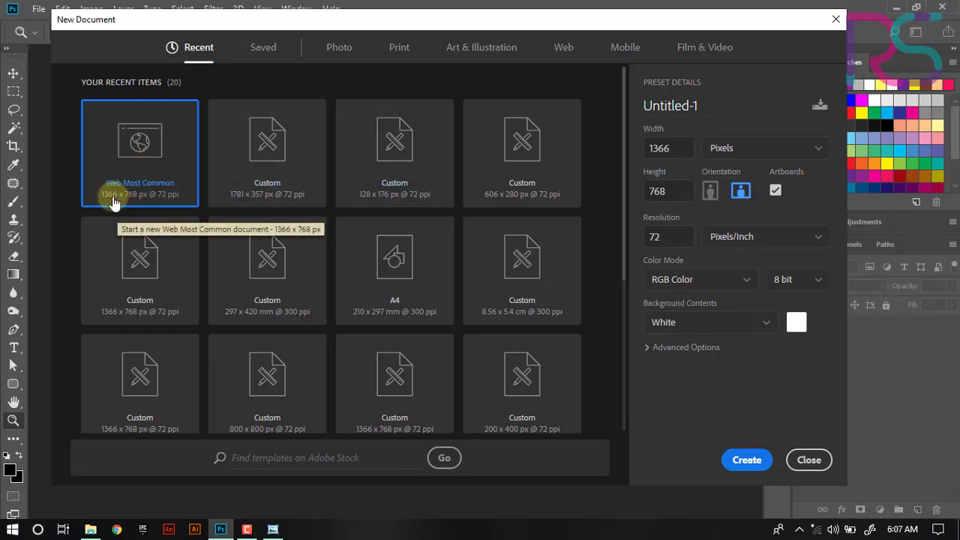
pyautogui.click(708, 105)
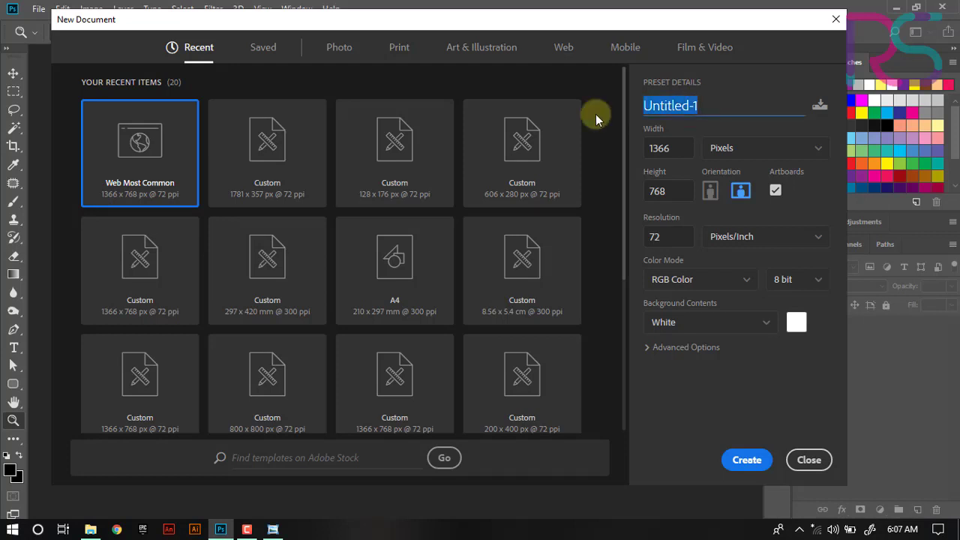
pyautogui.write('BELAJAR FI')
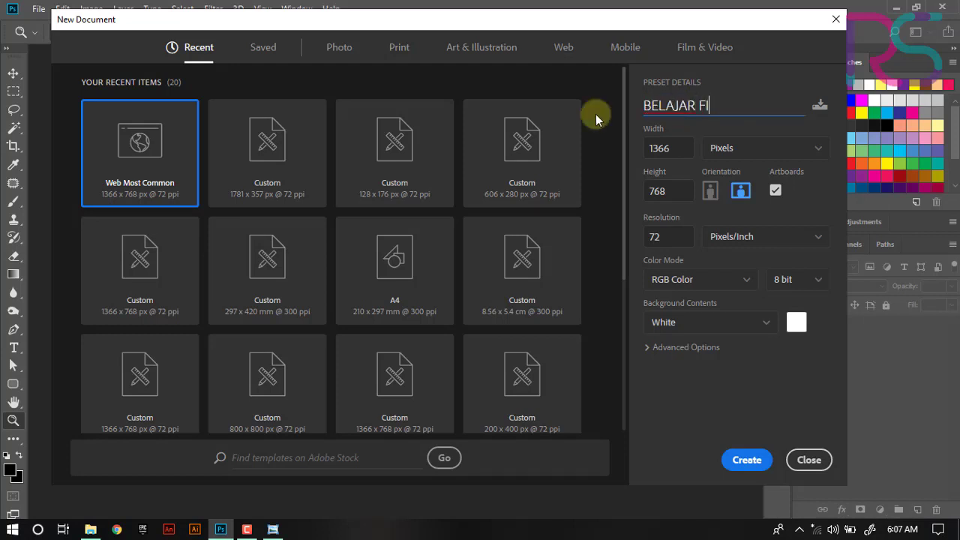
pyautogui.write('LTER')
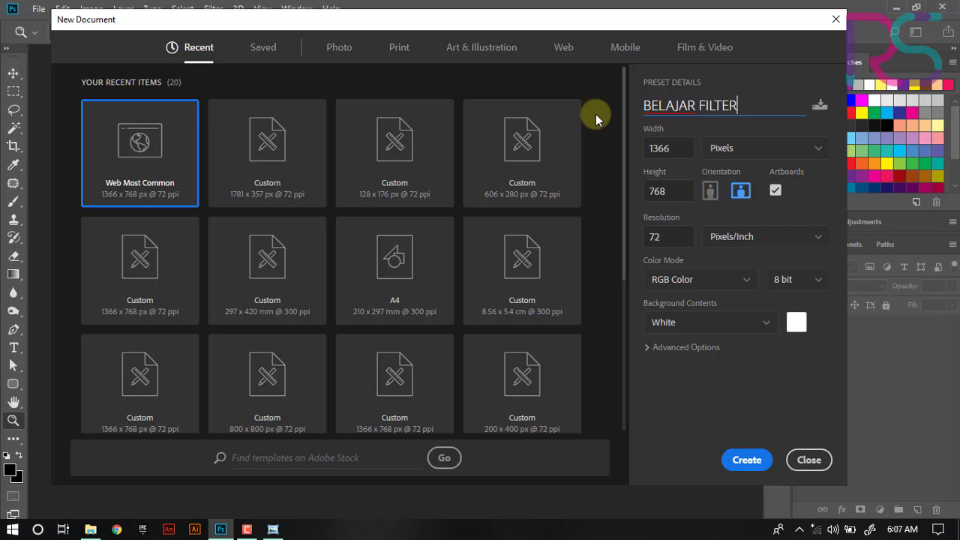
pyautogui.click(746, 459)
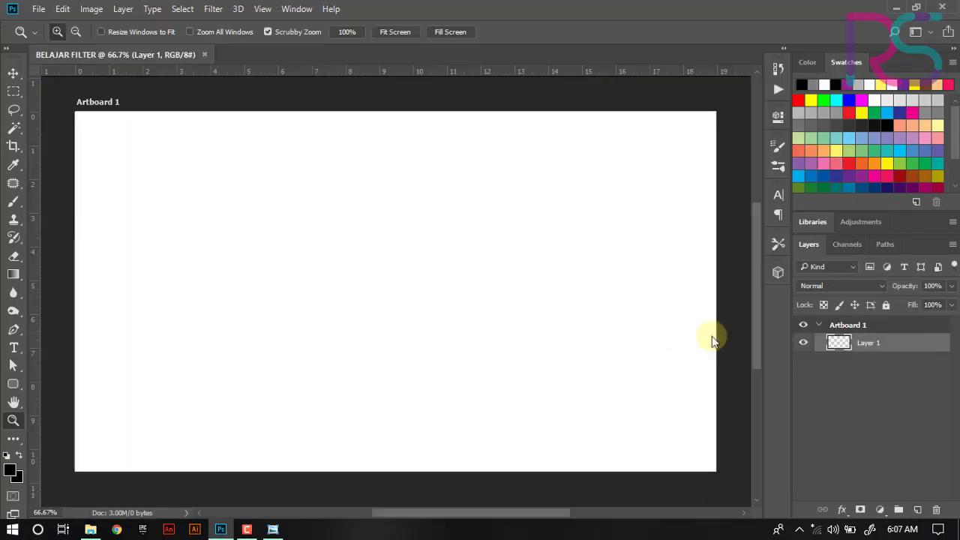
# - Place 1.jpg and 2.jpg from the folder into the document as separate layers filling the artboard
pyautogui.click(91, 529)
pyautogui.moveTo(385, 187); pyautogui.dragTo(317, 319)
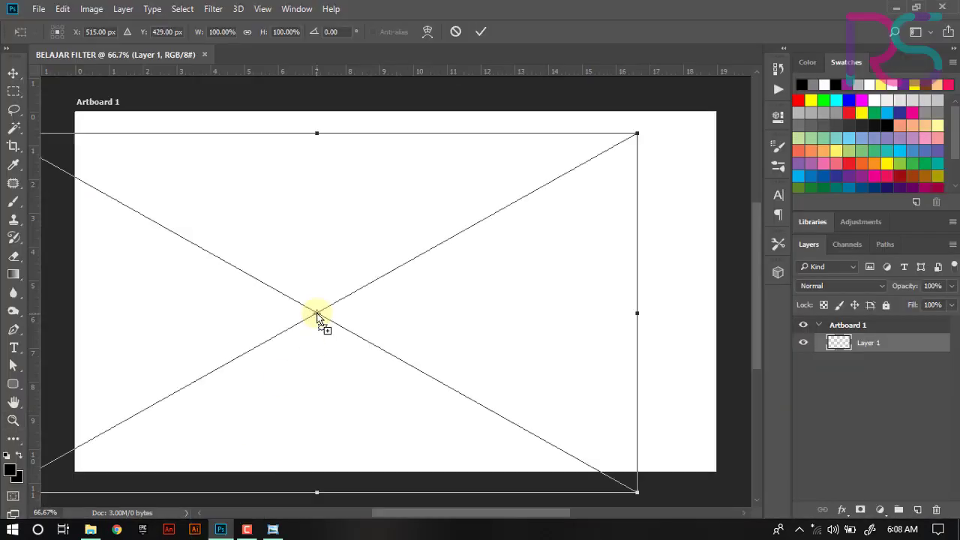
pyautogui.moveTo(303, 221); pyautogui.dragTo(362, 206)
pyautogui.press('Return')
pyautogui.moveTo(302, 185); pyautogui.dragTo(379, 163)
pyautogui.press('Return')
pyautogui.press('z')
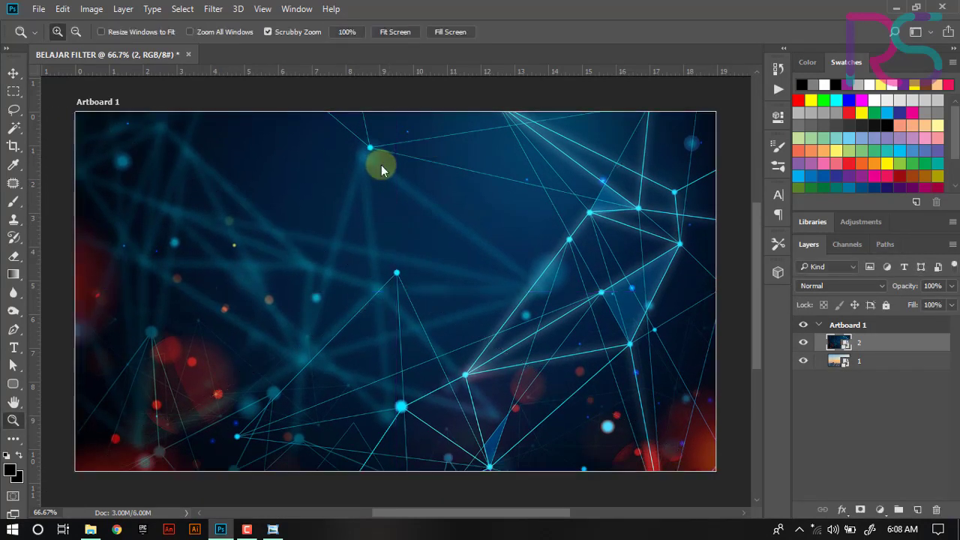
# - Hide layer 2 and open the Filter Gallery on layer 1
pyautogui.click(804, 345)
pyautogui.click(886, 360)
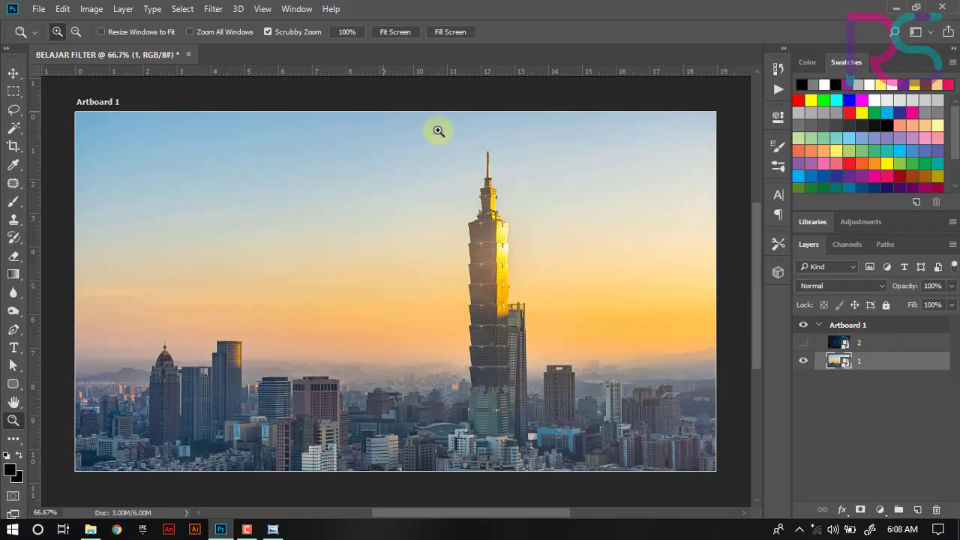
pyautogui.click(212, 11)
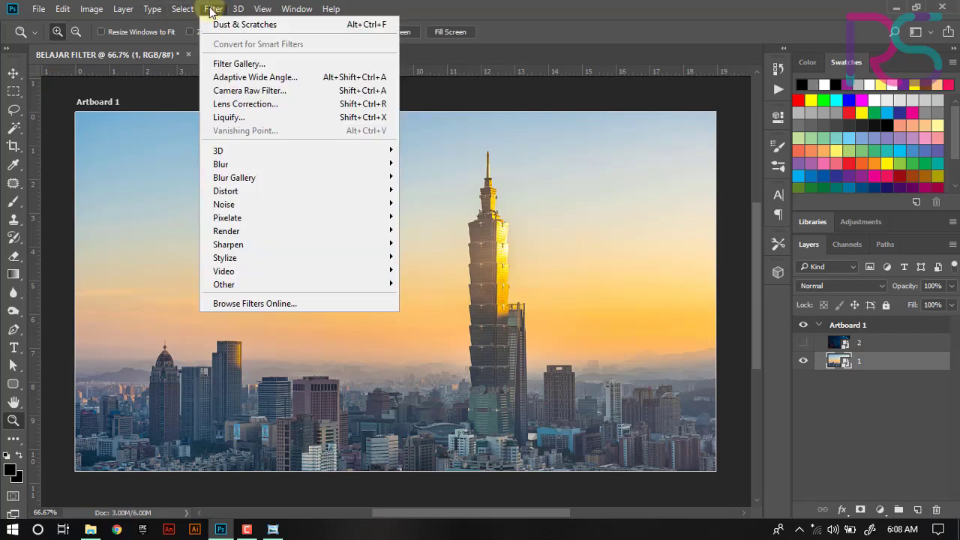
pyautogui.click(235, 62)
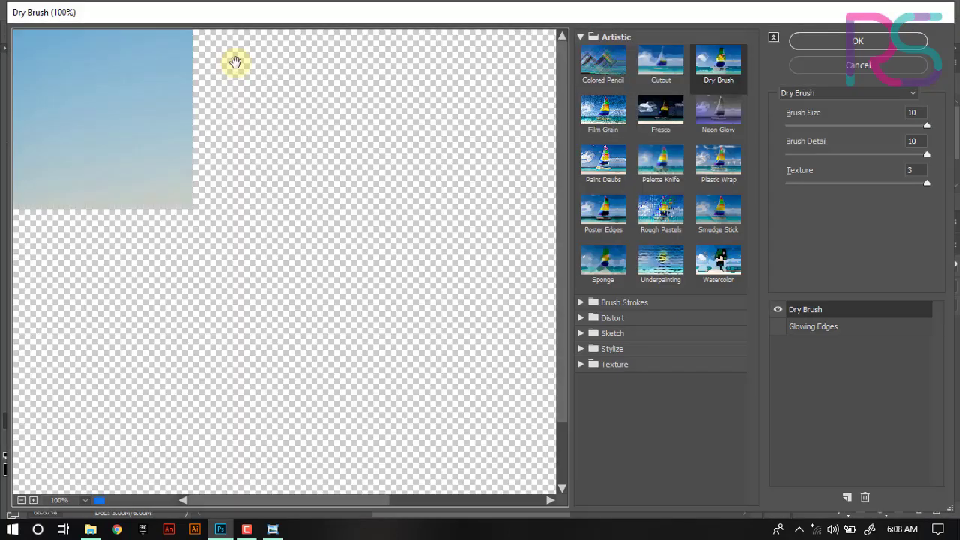
# - Zoom the preview to 50% and try out the Artistic filters one after another
pyautogui.click(21, 500)
pyautogui.click(21, 500)
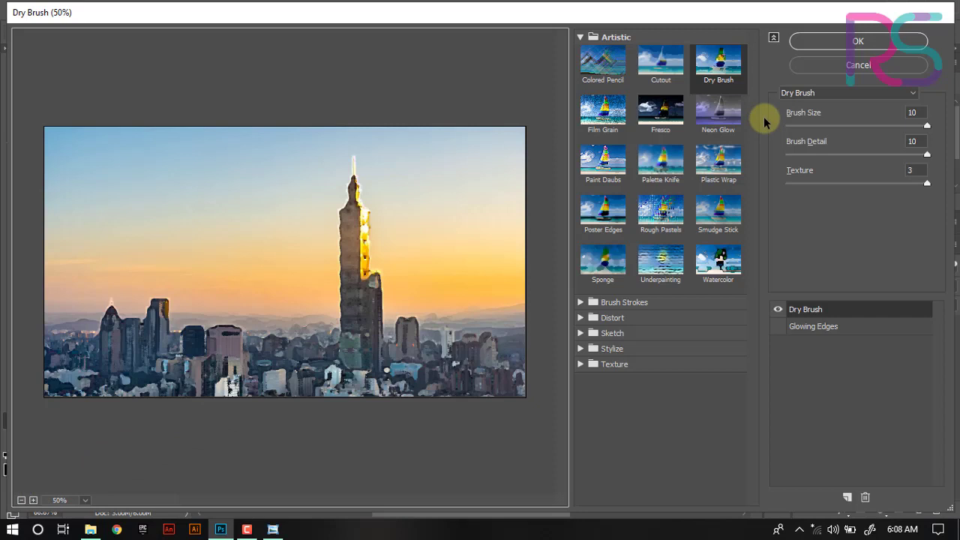
pyautogui.click(598, 67)
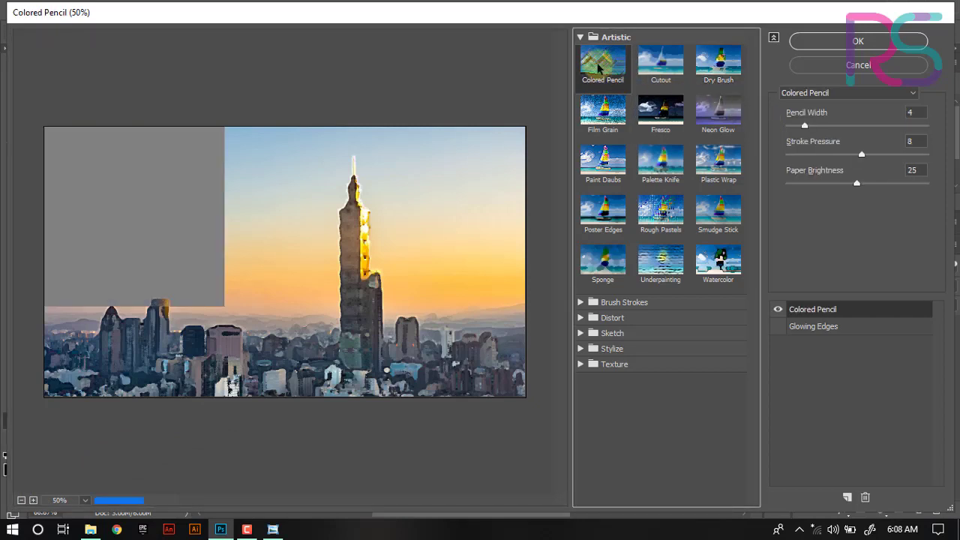
pyautogui.click(670, 68)
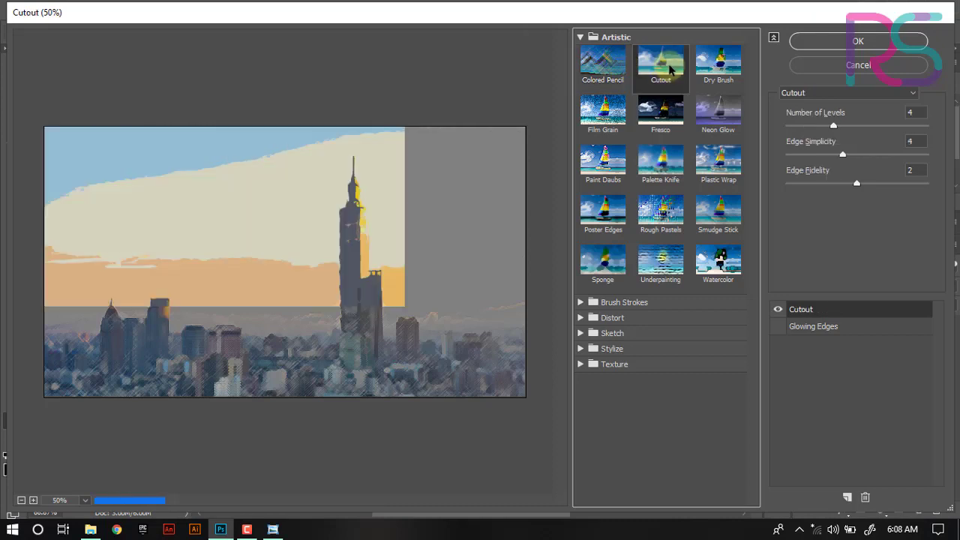
pyautogui.click(723, 60)
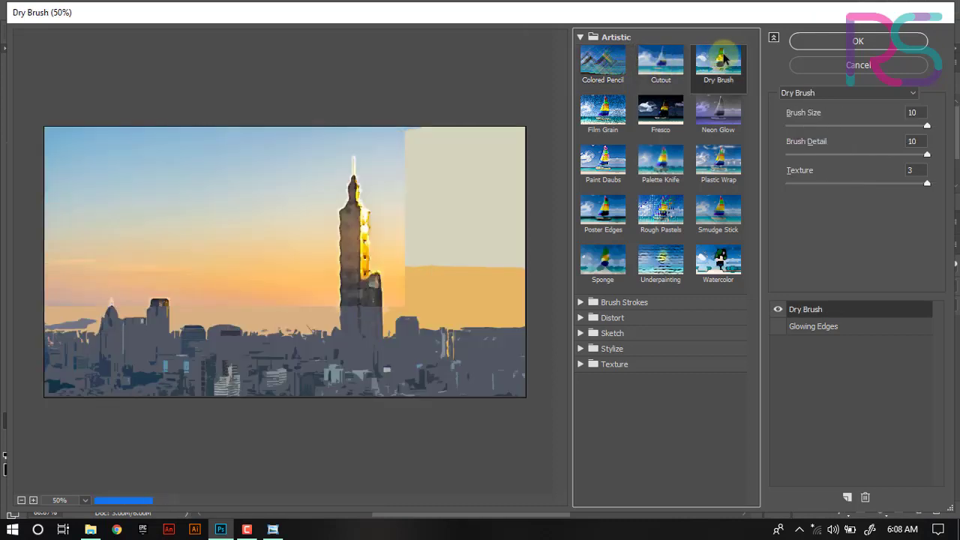
pyautogui.click(604, 113)
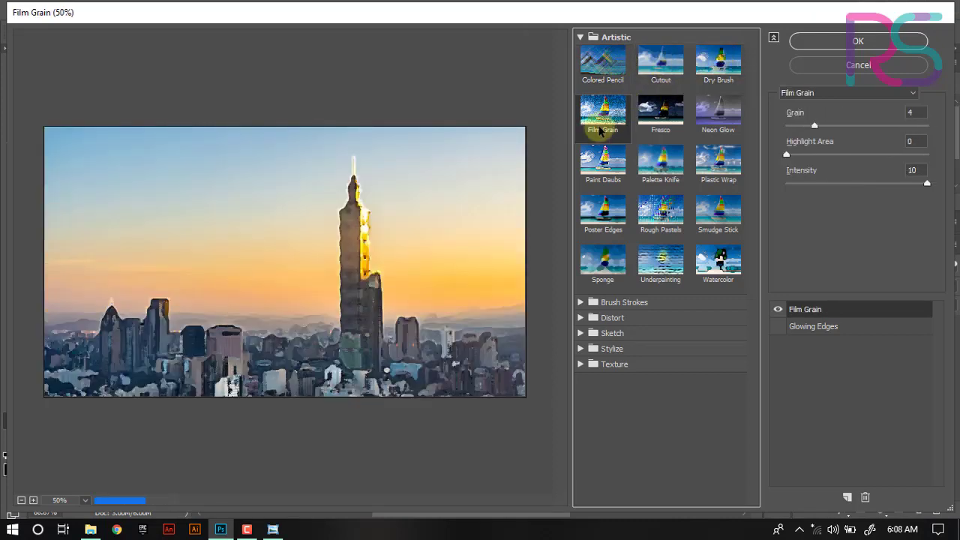
pyautogui.click(662, 128)
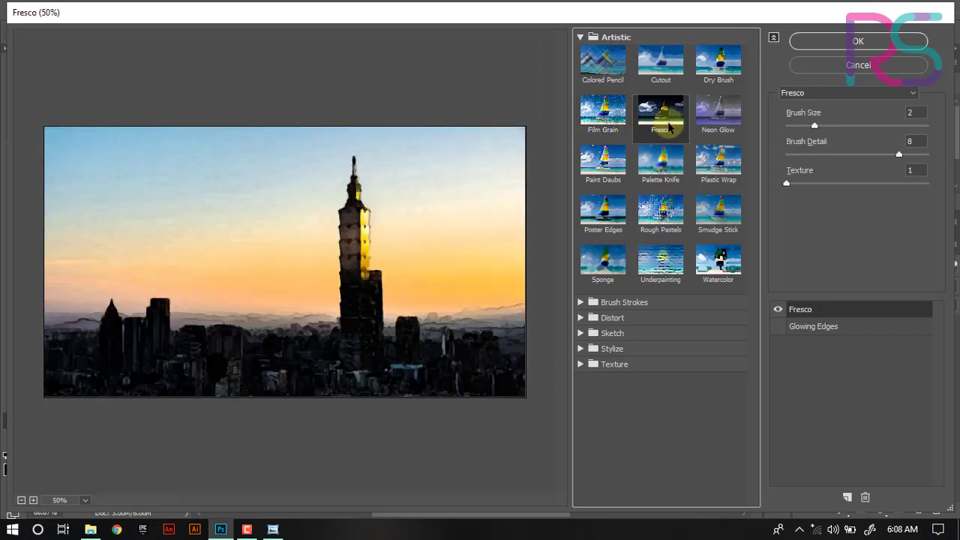
pyautogui.click(725, 120)
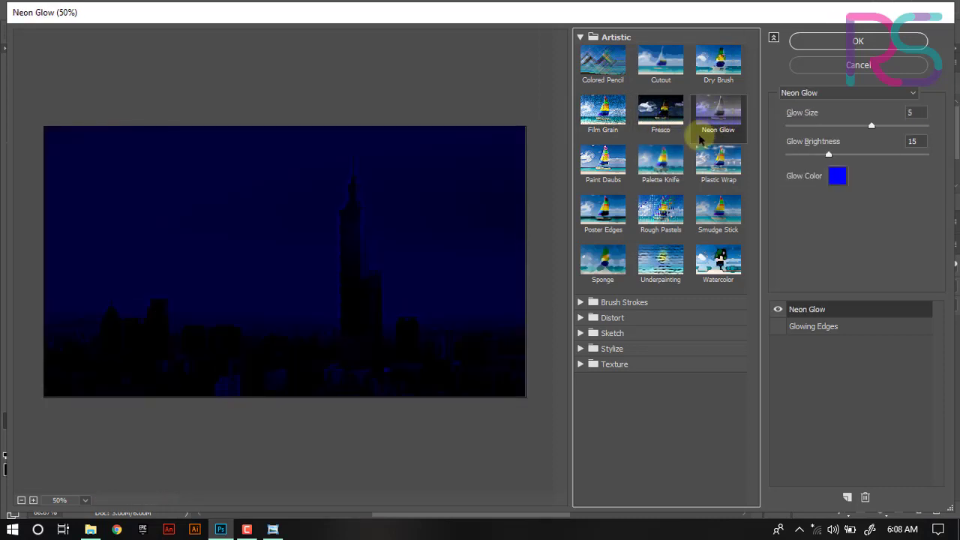
pyautogui.click(666, 167)
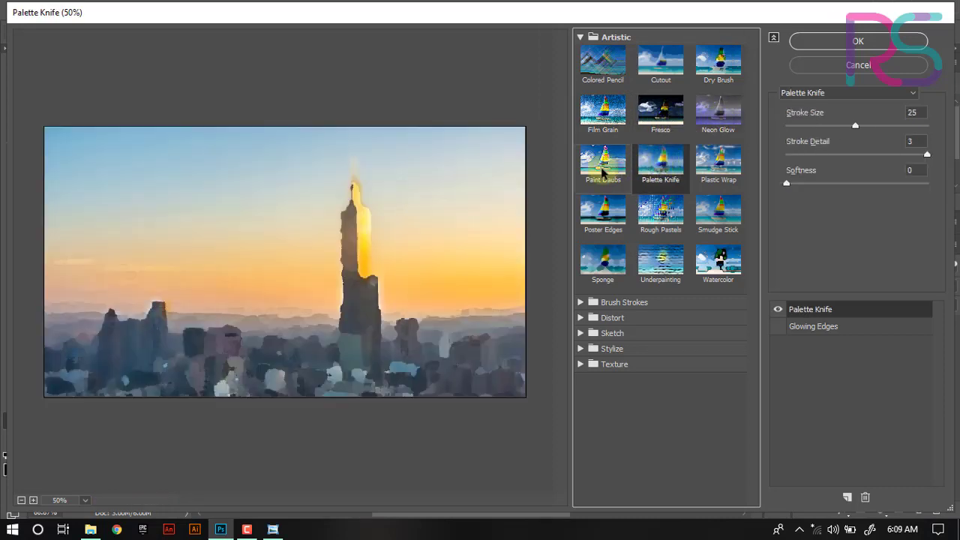
pyautogui.click(604, 161)
pyautogui.click(716, 172)
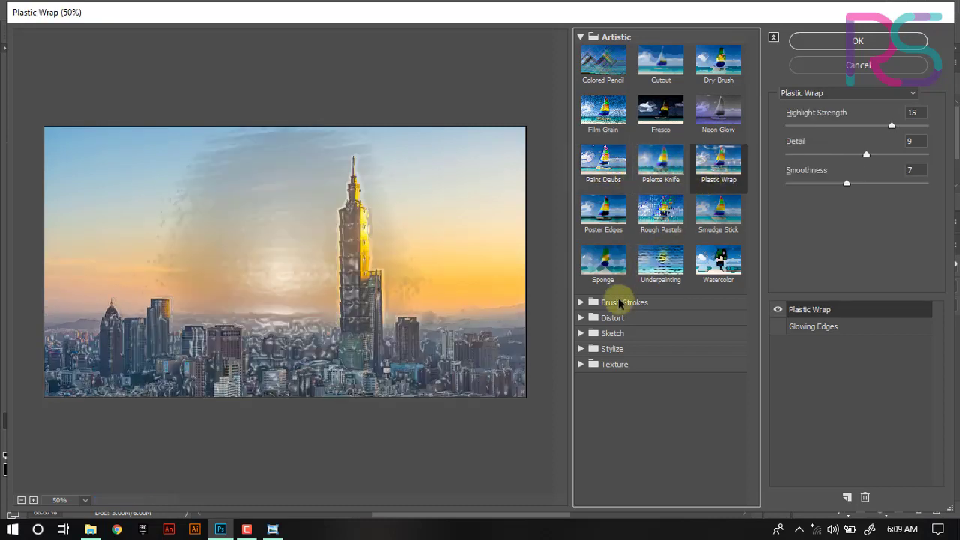
# - Expand the Brush Strokes category and preview its filters one after another
pyautogui.click(617, 302)
pyautogui.click(610, 334)
pyautogui.click(660, 326)
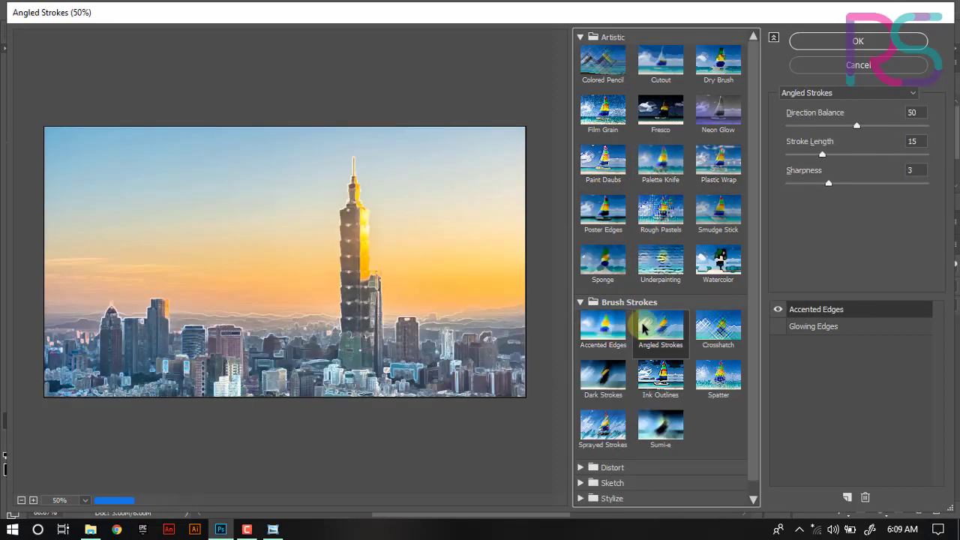
pyautogui.click(725, 335)
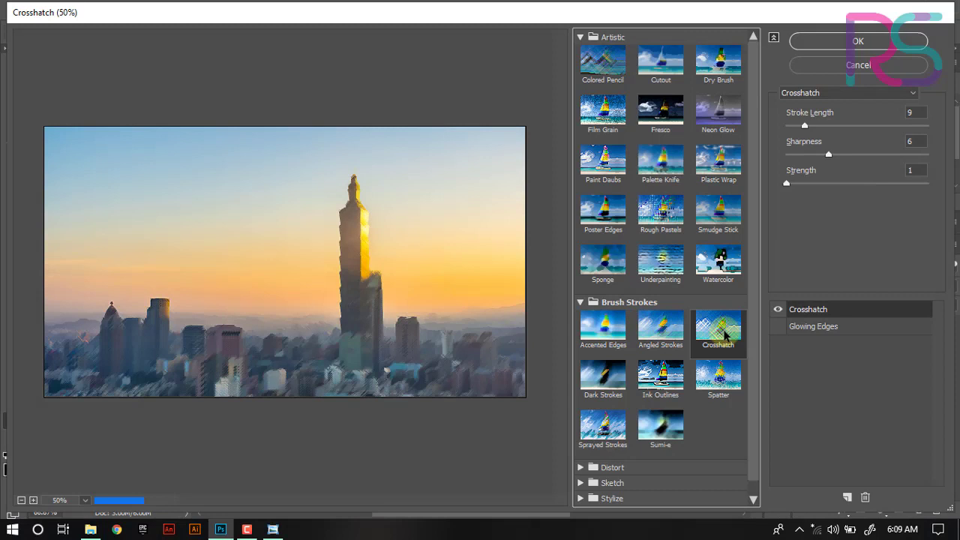
pyautogui.click(714, 379)
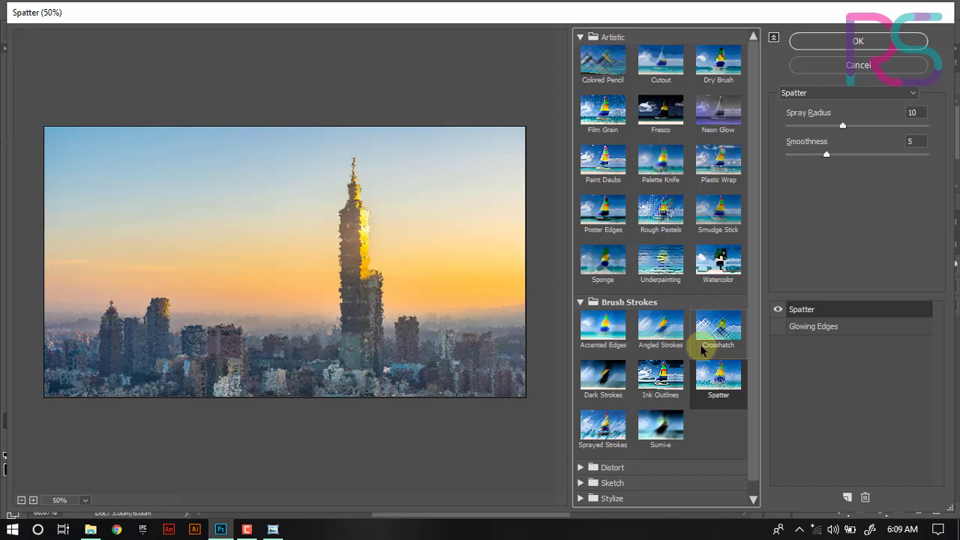
pyautogui.click(603, 376)
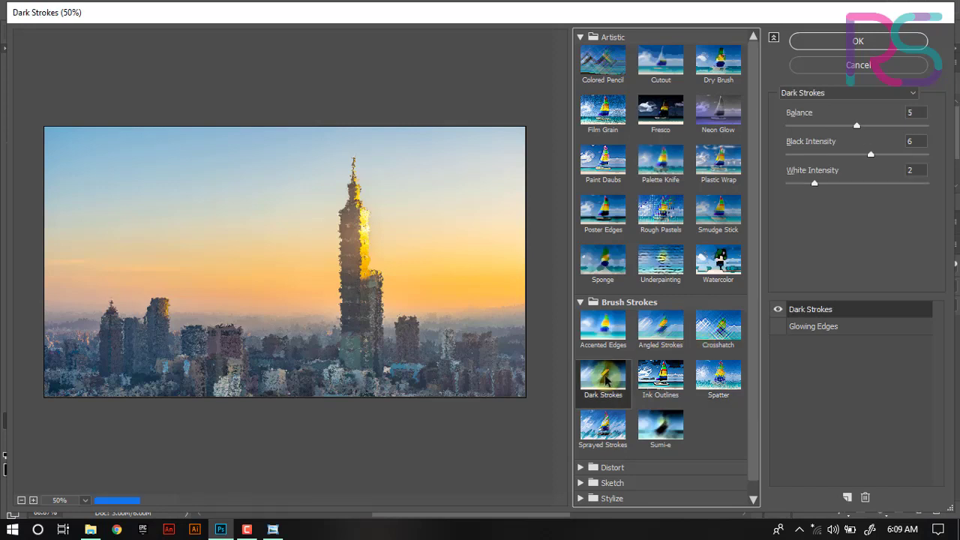
pyautogui.click(609, 336)
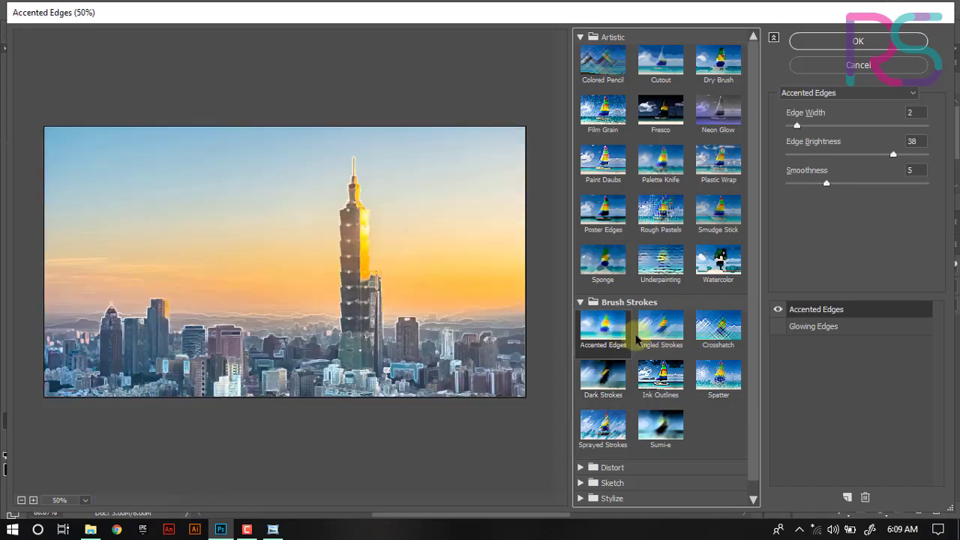
pyautogui.click(652, 347)
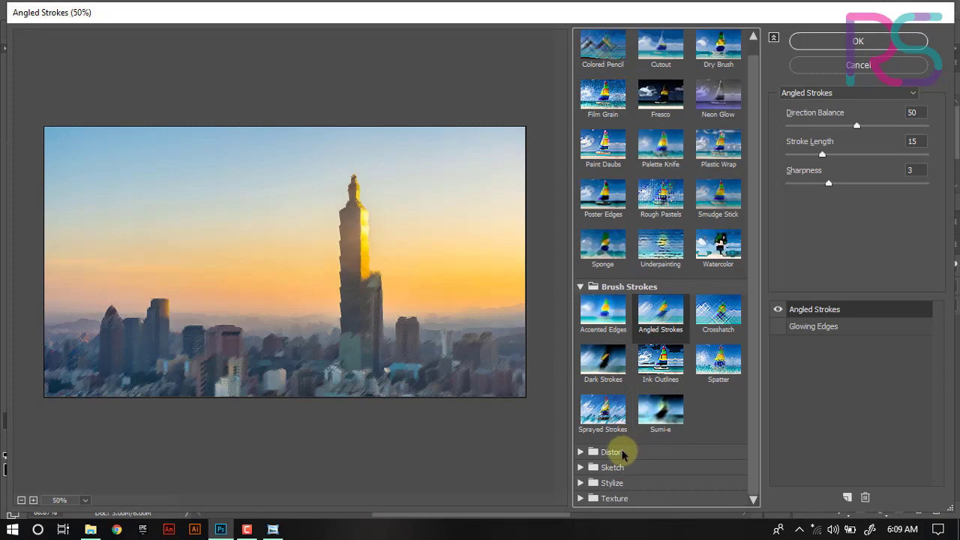
# - Expand the Distort category and preview the Glass and Ocean Ripple filters
pyautogui.click(612, 467)
pyautogui.click(613, 433)
pyautogui.click(658, 428)
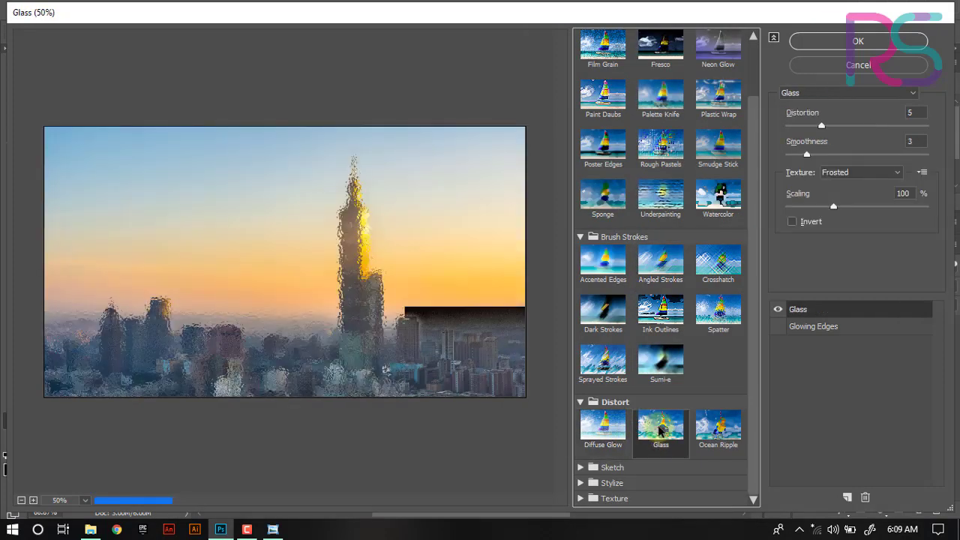
pyautogui.click(724, 431)
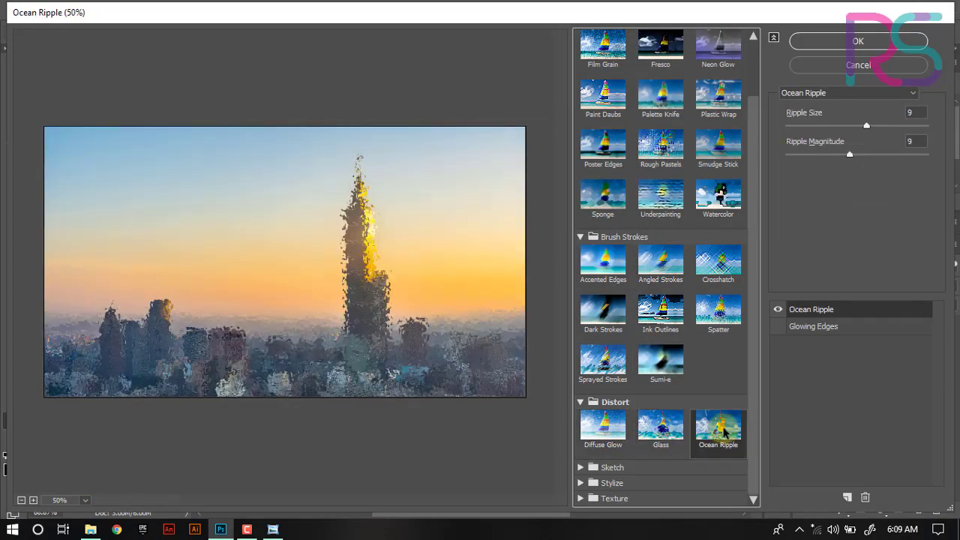
# - Collapse the Artistic and Brush Strokes categories and preview Diffuse Glow, Glass and Ocean Ripple one after another
pyautogui.scroll(2, 724, 432)
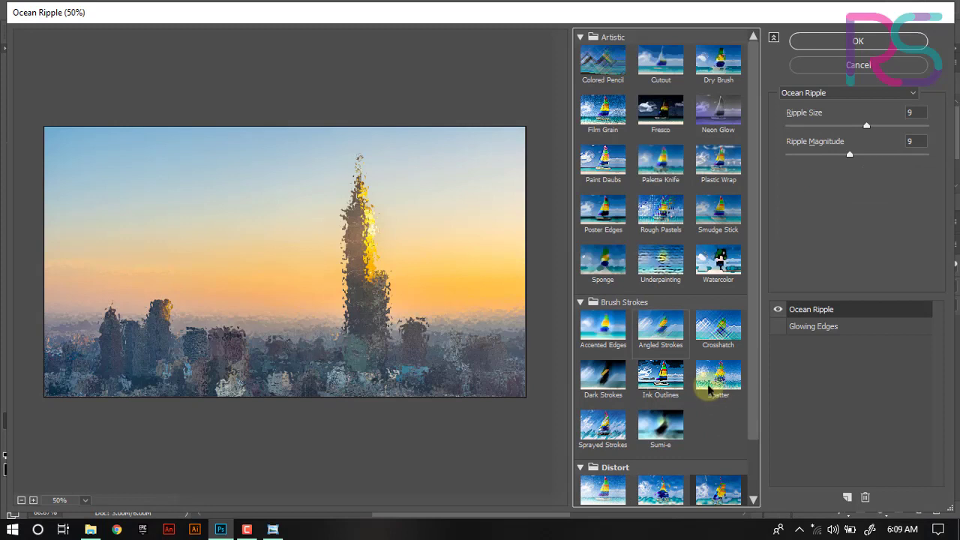
pyautogui.click(581, 36)
pyautogui.click(661, 175)
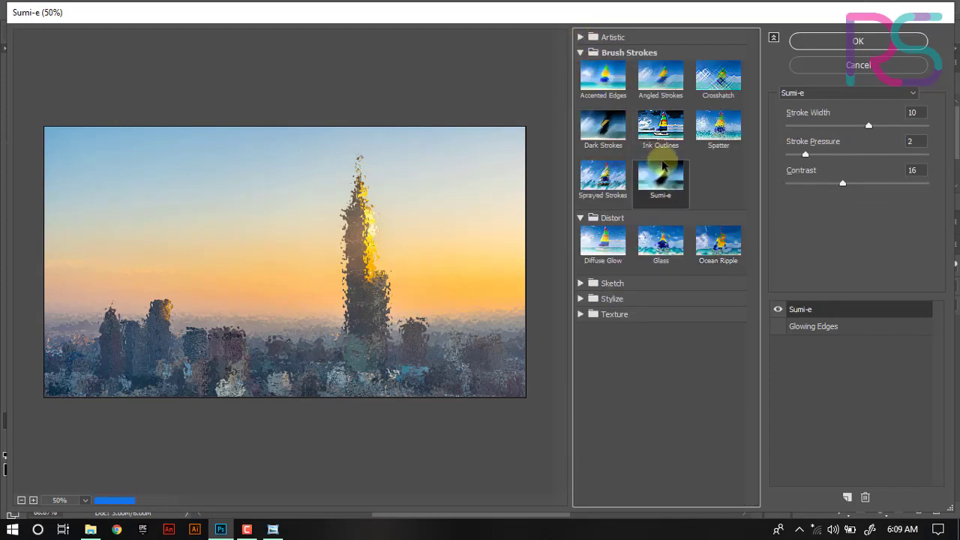
pyautogui.click(580, 52)
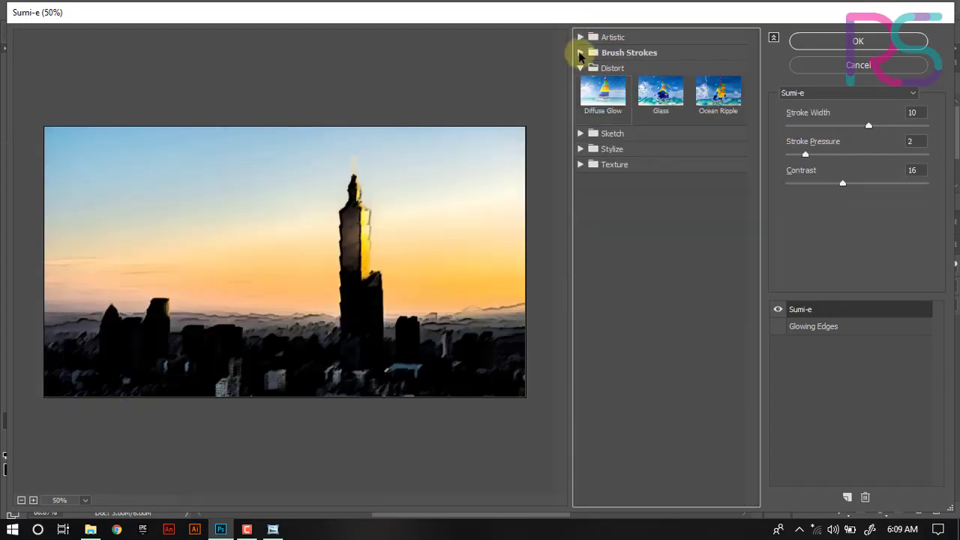
pyautogui.click(614, 96)
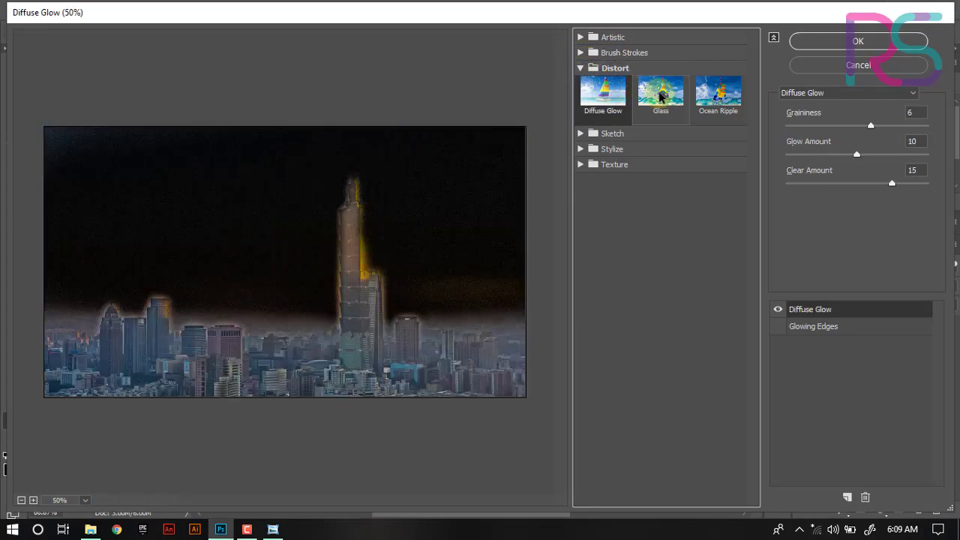
pyautogui.click(662, 94)
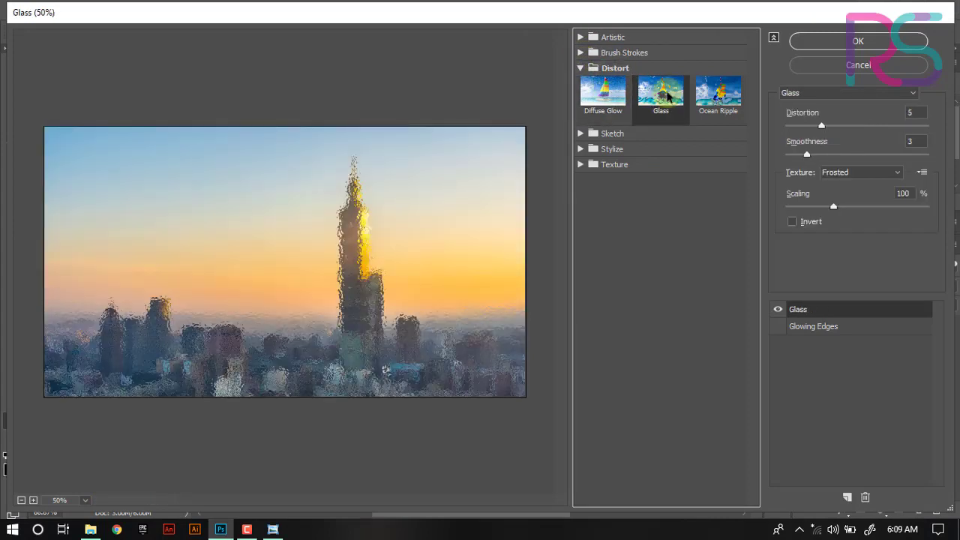
pyautogui.click(730, 90)
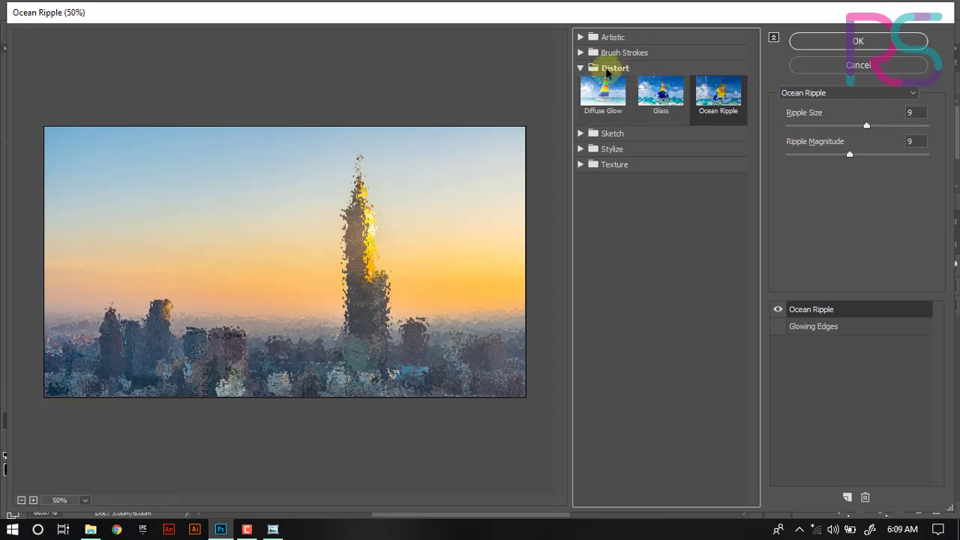
# - Collapse Distort, expand the Sketch category and preview its filters one after another through Water Paper
pyautogui.click(580, 68)
pyautogui.click(580, 83)
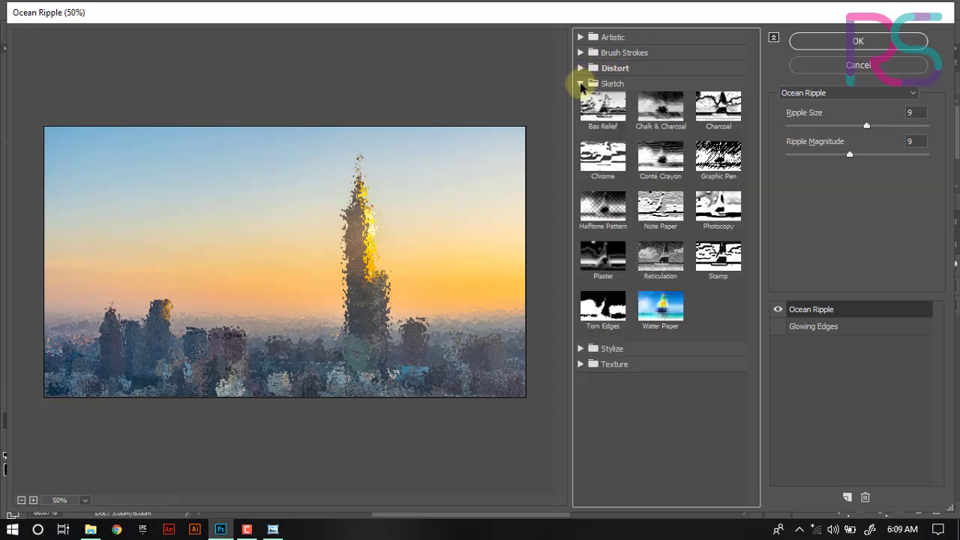
pyautogui.click(601, 109)
pyautogui.click(653, 111)
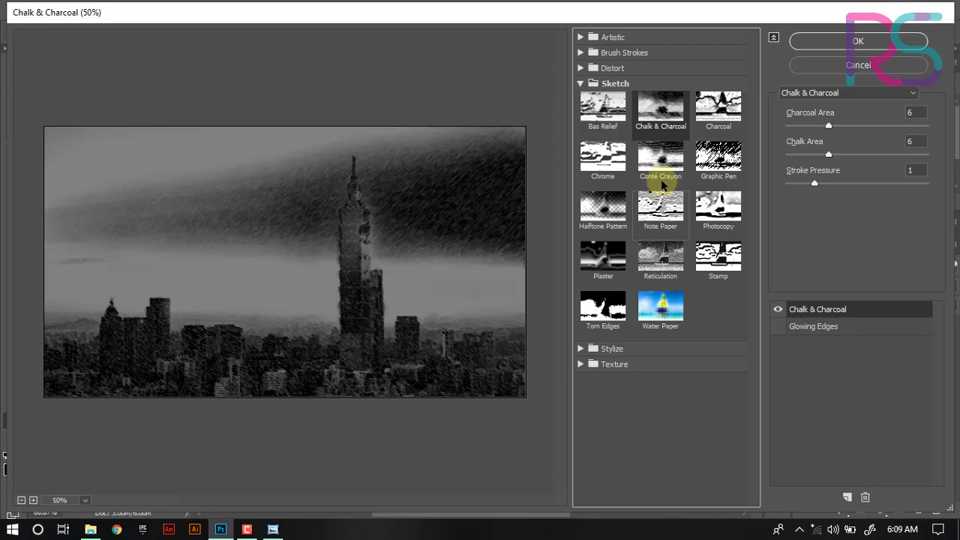
pyautogui.click(738, 107)
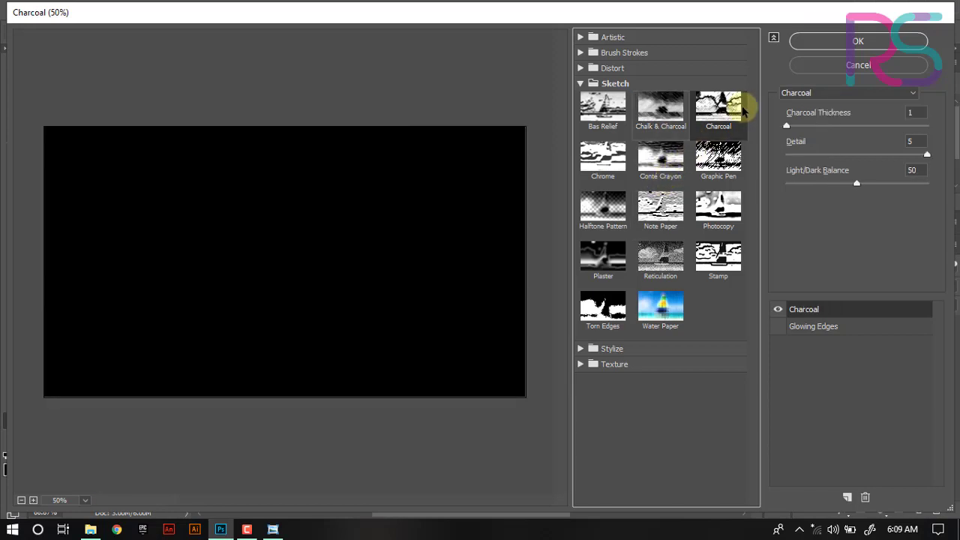
pyautogui.click(665, 116)
pyautogui.click(717, 112)
pyautogui.click(713, 154)
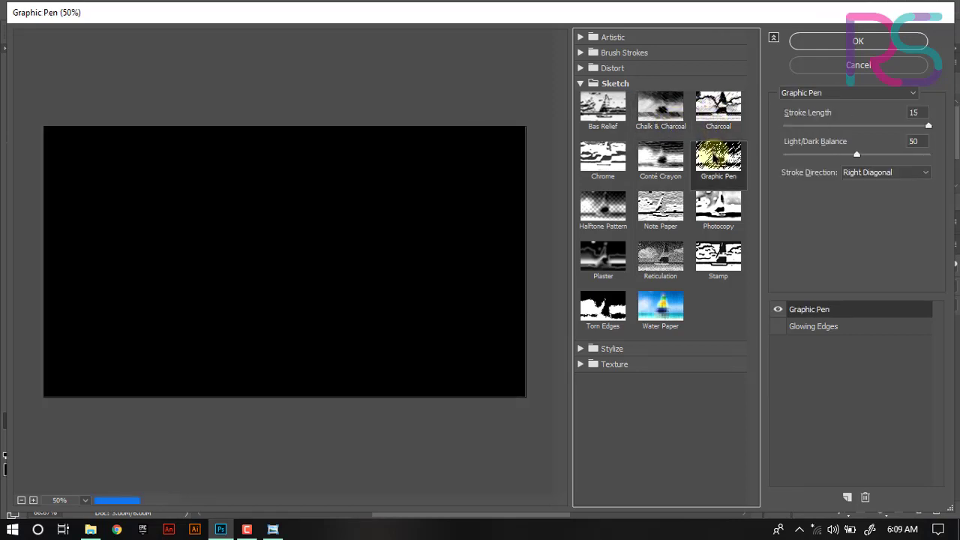
pyautogui.click(664, 218)
pyautogui.click(597, 255)
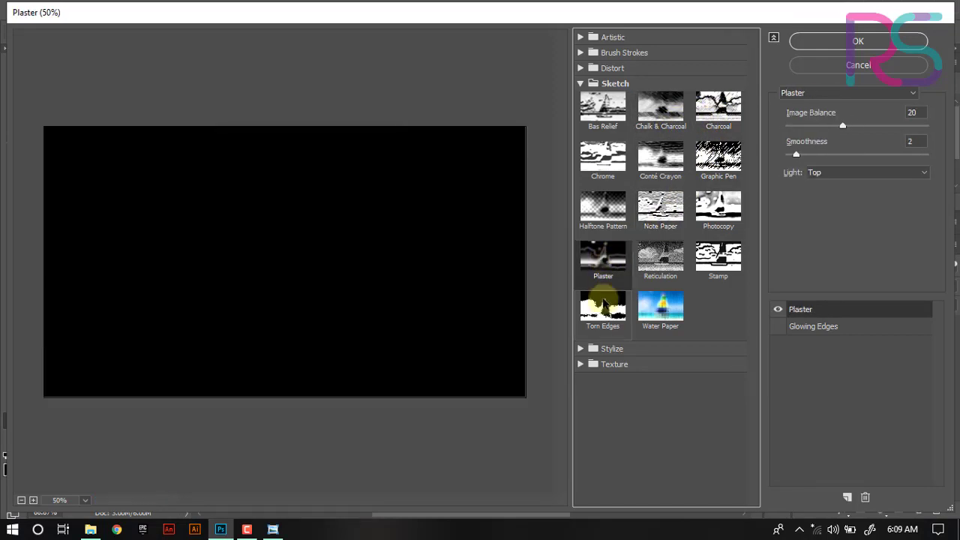
pyautogui.click(593, 306)
pyautogui.click(666, 320)
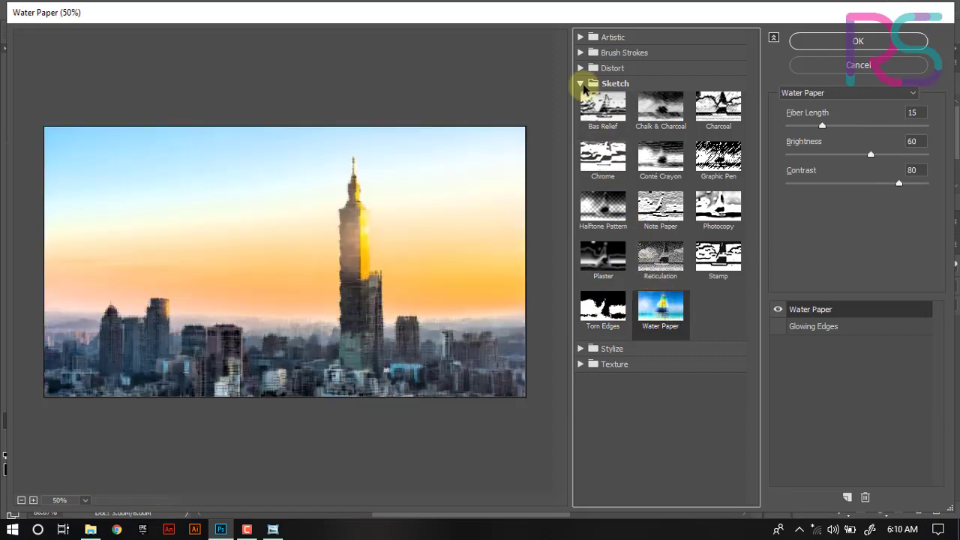
# - Collapse Sketch, expand the Stylize category and preview the Glowing Edges filter
pyautogui.click(581, 83)
pyautogui.click(580, 102)
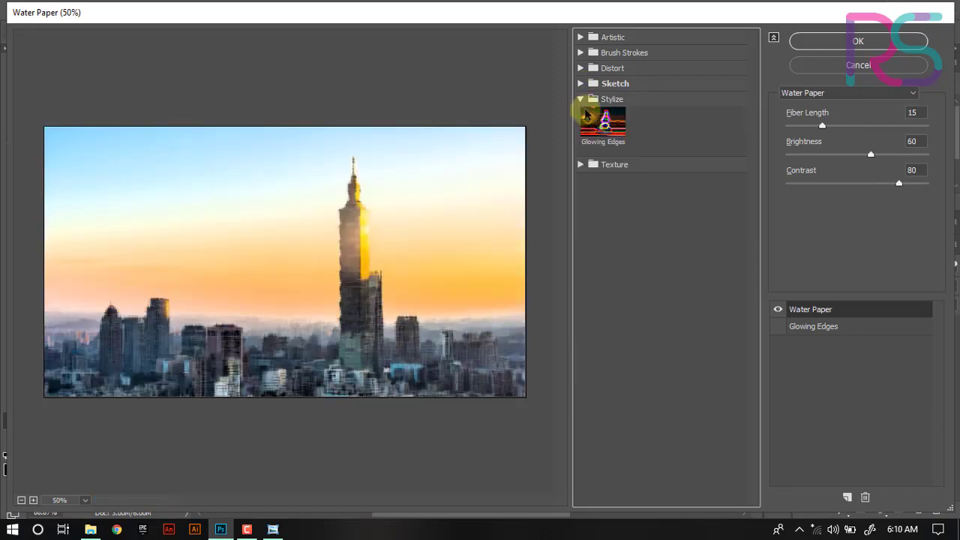
pyautogui.click(604, 135)
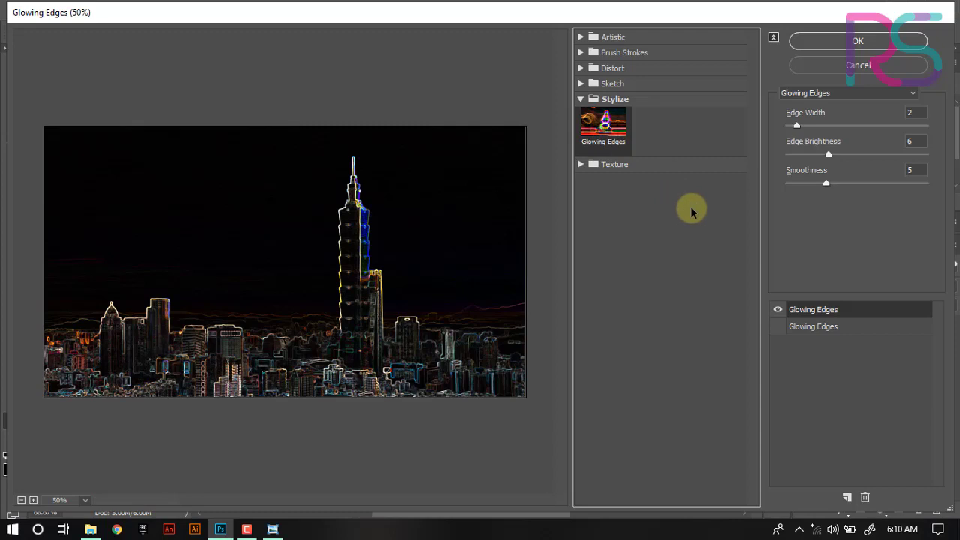
# - Collapse Stylize, expand the Texture category and preview Craquelure, Grain, Mosaic Tiles, Texturizer and Patchwork
pyautogui.click(581, 99)
pyautogui.click(580, 114)
pyautogui.click(604, 137)
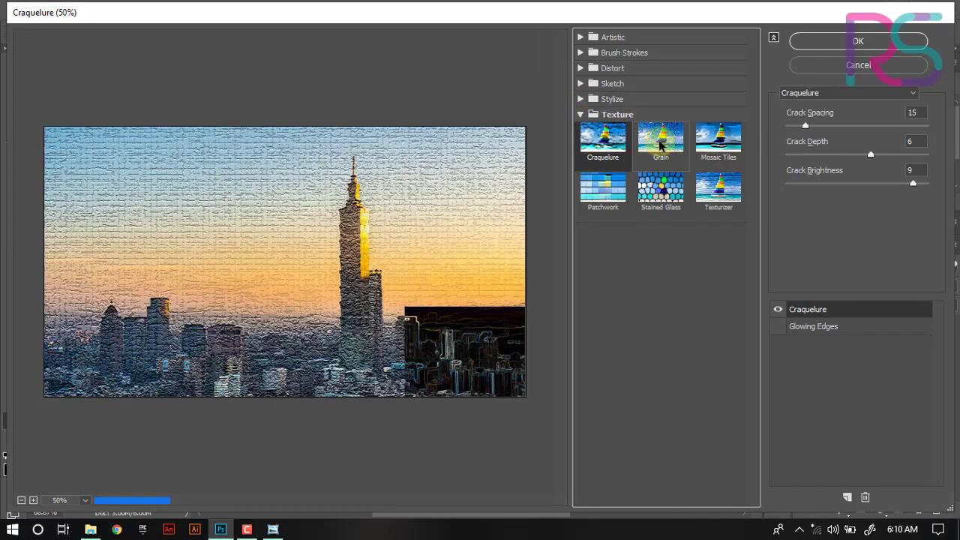
pyautogui.click(661, 137)
pyautogui.click(718, 139)
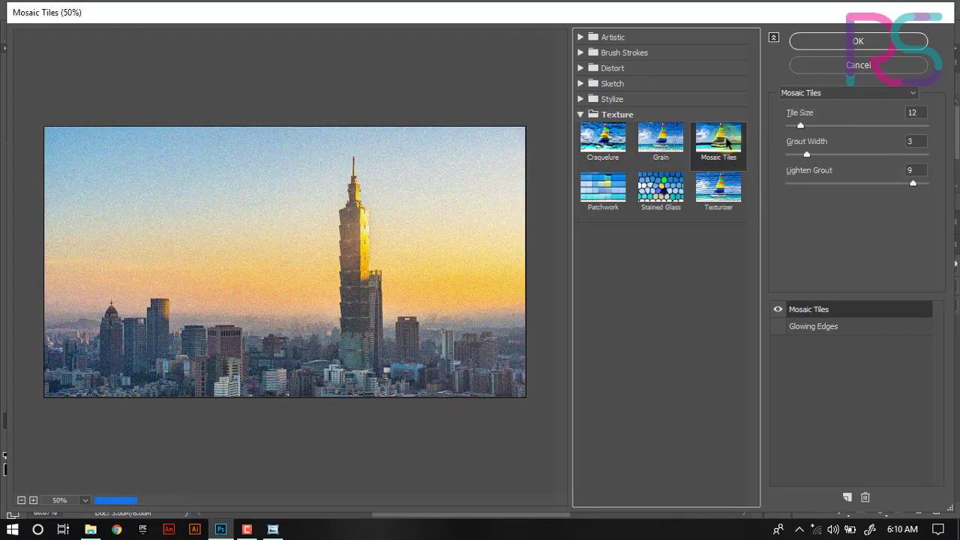
pyautogui.click(713, 193)
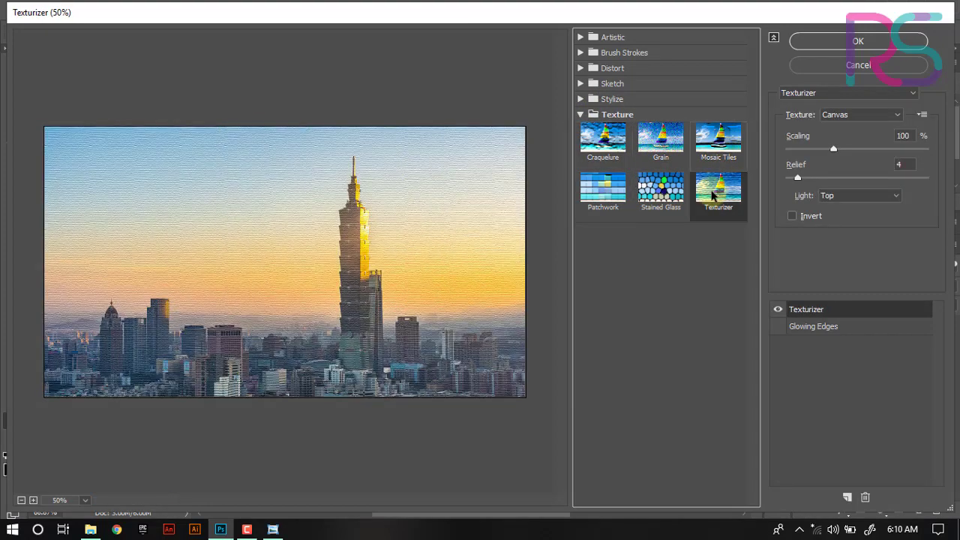
pyautogui.click(615, 183)
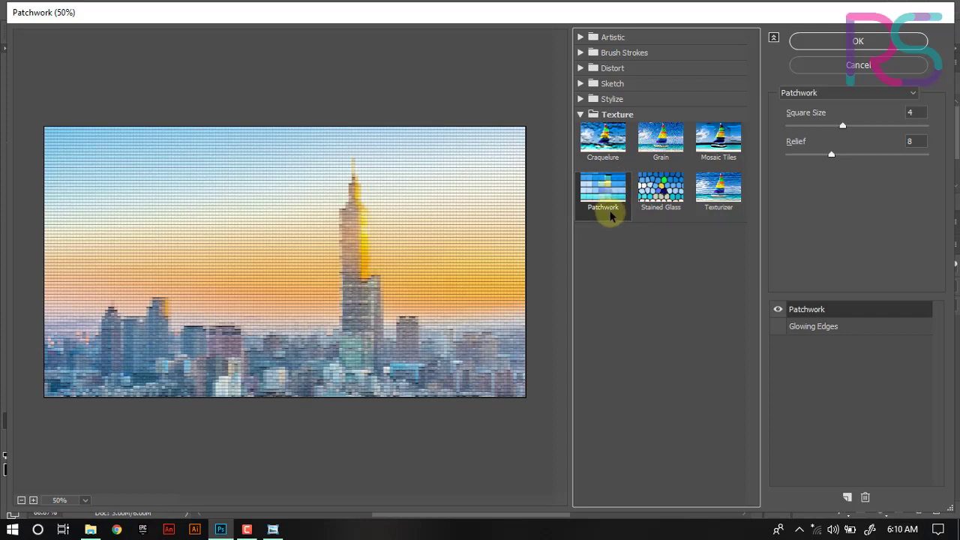
# - Adjust the Patchwork filter's Square Size and Relief sliders
pyautogui.click(814, 93)
pyautogui.click(818, 90)
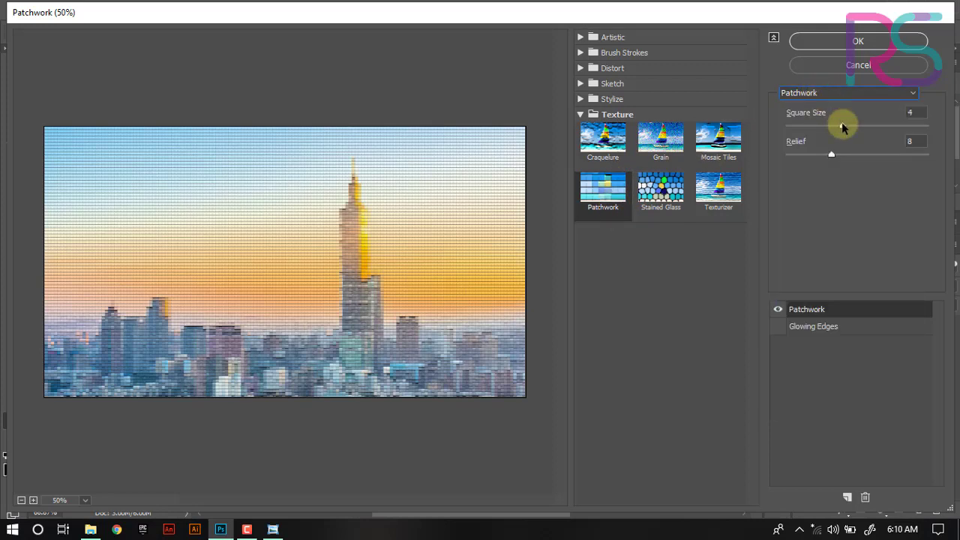
pyautogui.moveTo(841, 127); pyautogui.dragTo(909, 170)
pyautogui.moveTo(871, 126); pyautogui.dragTo(847, 156)
# - Apply the Stained Glass filter with Light Intensity set to 2 and undo it again
pyautogui.click(717, 135)
pyautogui.click(641, 194)
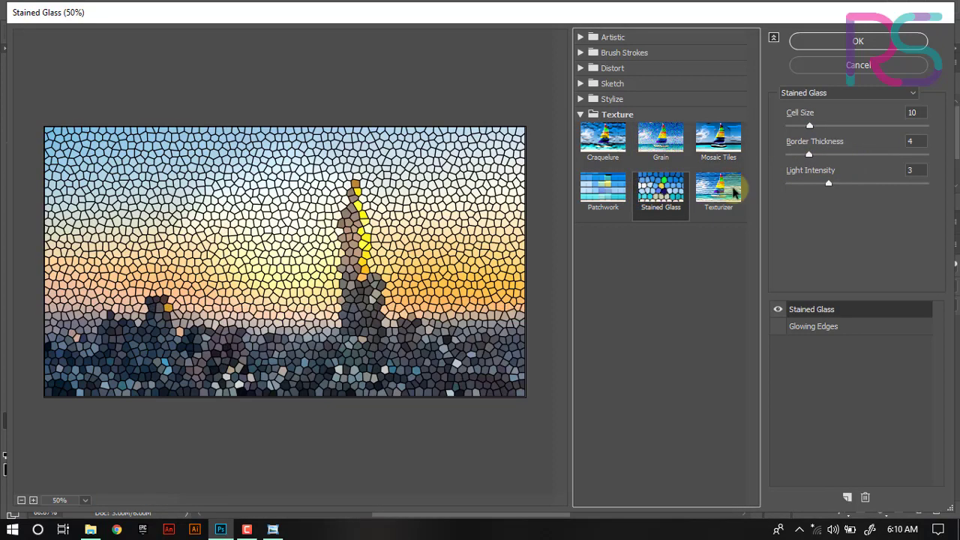
pyautogui.moveTo(829, 187)
pyautogui.mouseDown()
pyautogui.moveTo(838, 188)
pyautogui.moveTo(805, 193)
pyautogui.moveTo(816, 194)
pyautogui.mouseUp()
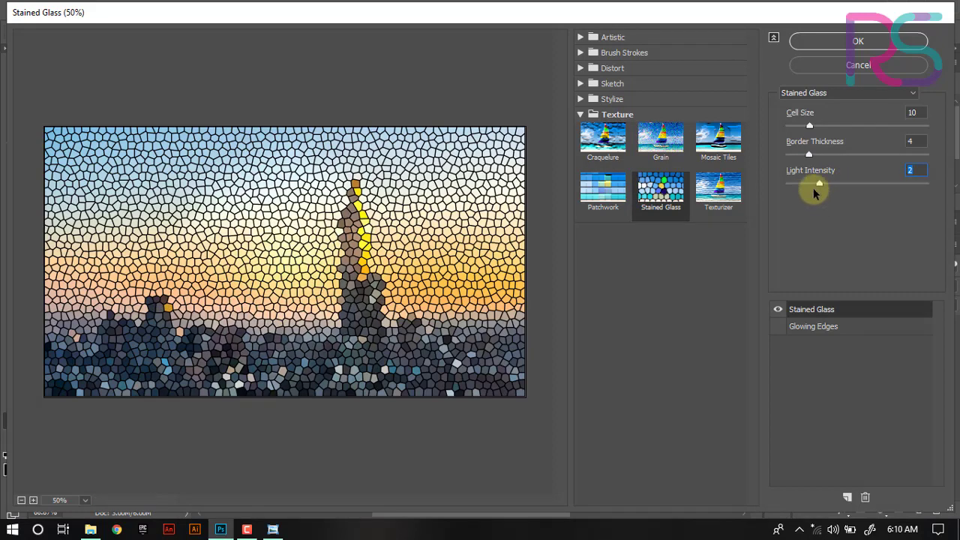
pyautogui.click(900, 42)
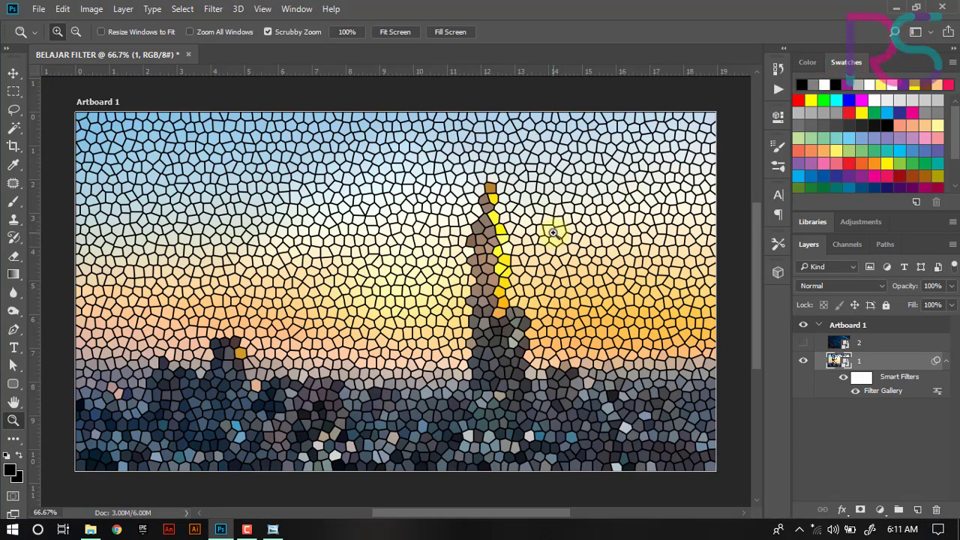
pyautogui.hotkey('ctrl', 'z')
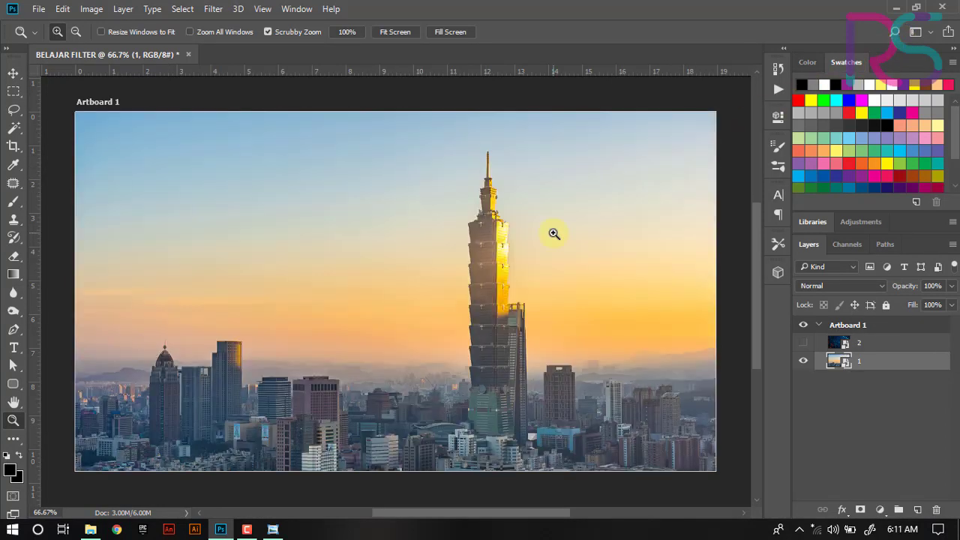
# - Open the Camera Raw Filter on layer 1
pyautogui.click(207, 8)
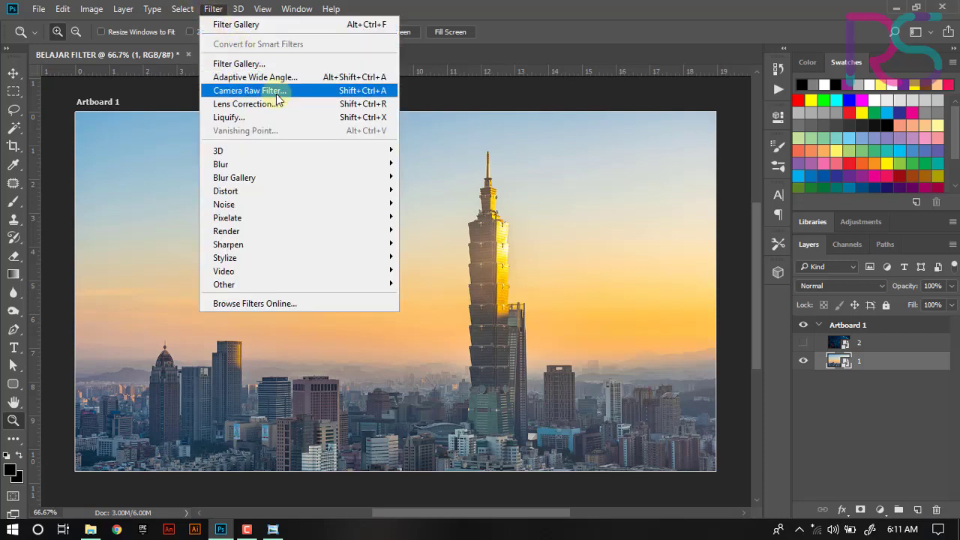
pyautogui.press('Up')
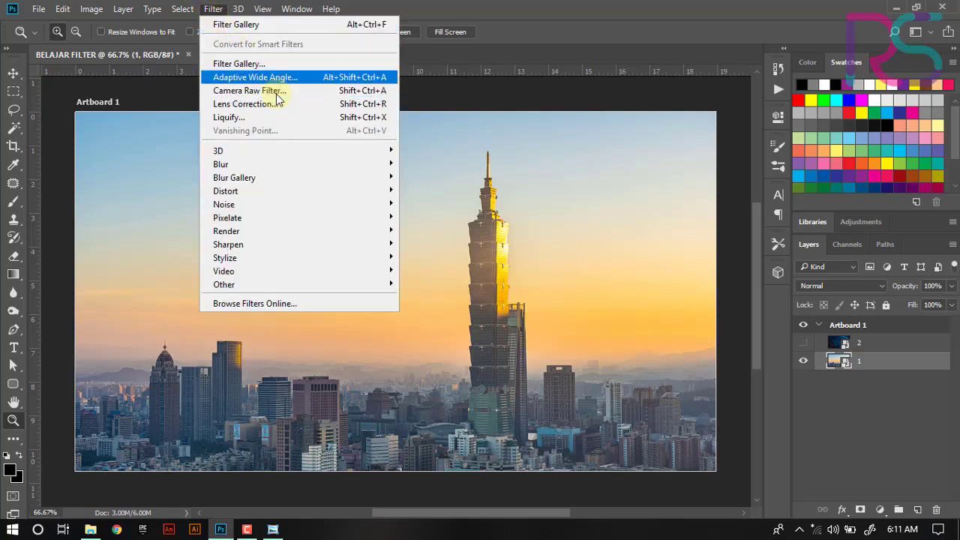
pyautogui.press('Down')
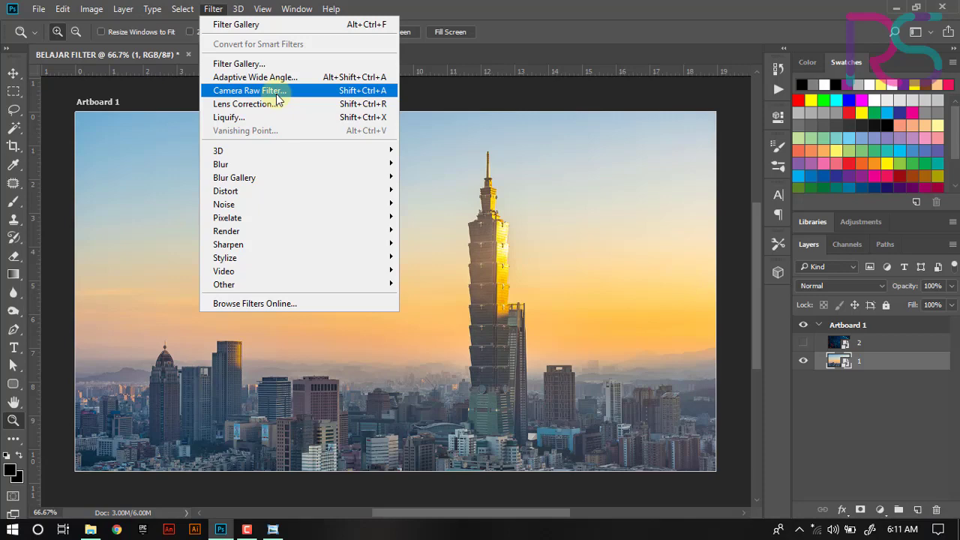
pyautogui.click(277, 95)
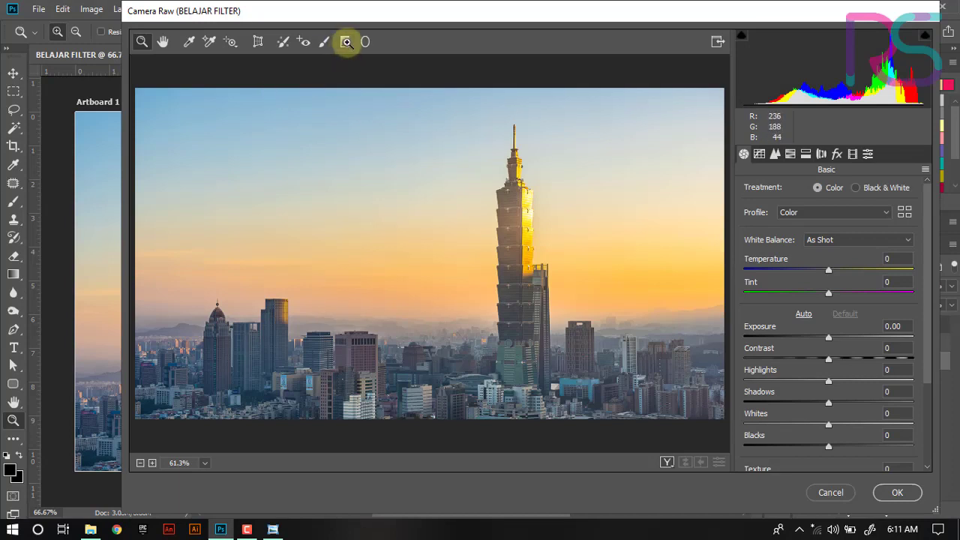
# - Draw a Graduated Filter over the sky, from the image's top edge down to about the upper third
pyautogui.moveTo(752, 11); pyautogui.dragTo(671, 10)
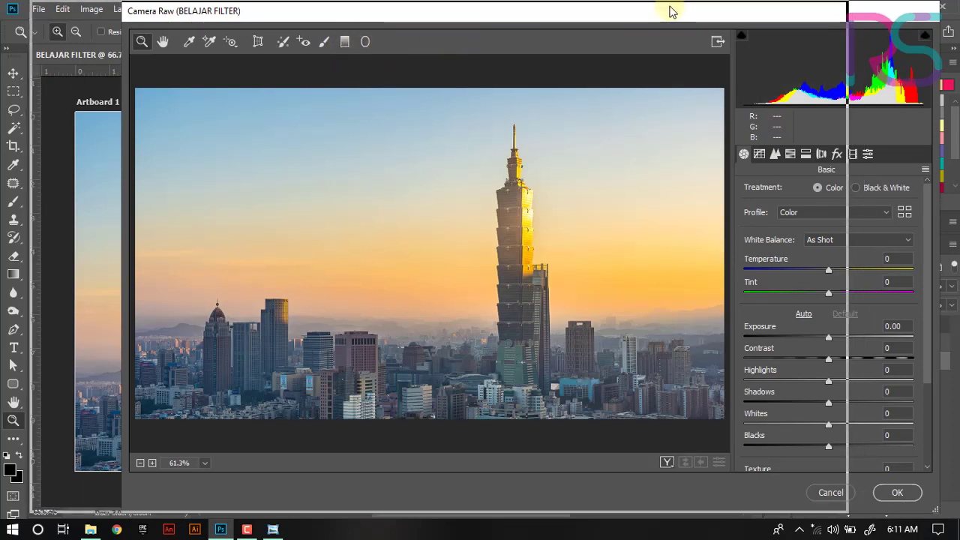
pyautogui.moveTo(835, 221); pyautogui.dragTo(834, 315)
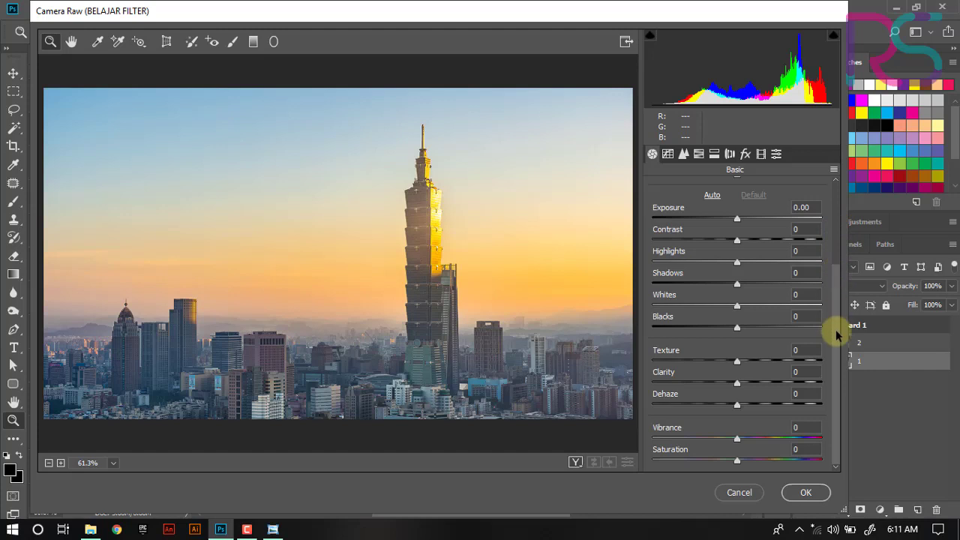
pyautogui.moveTo(836, 330); pyautogui.dragTo(821, 154)
pyautogui.click(254, 42)
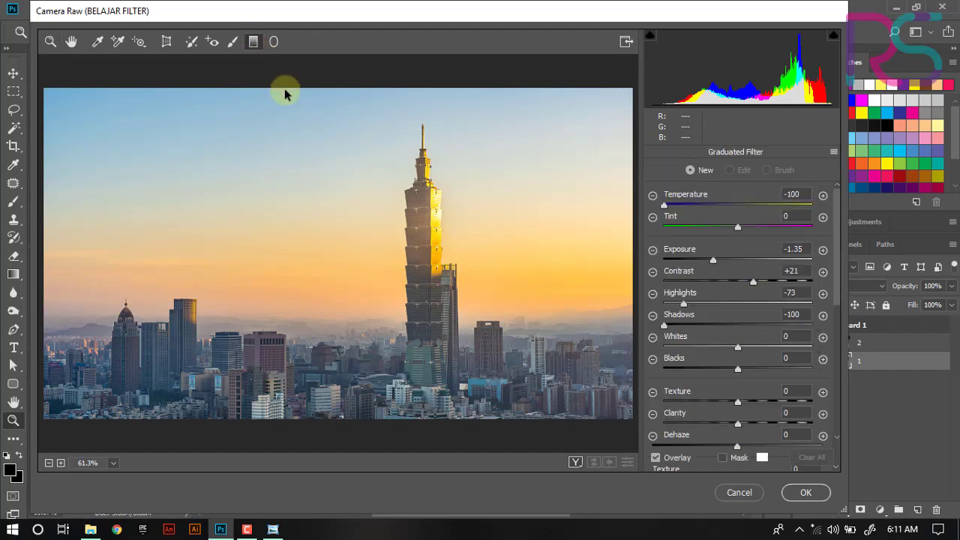
pyautogui.moveTo(285, 90); pyautogui.dragTo(285, 216)
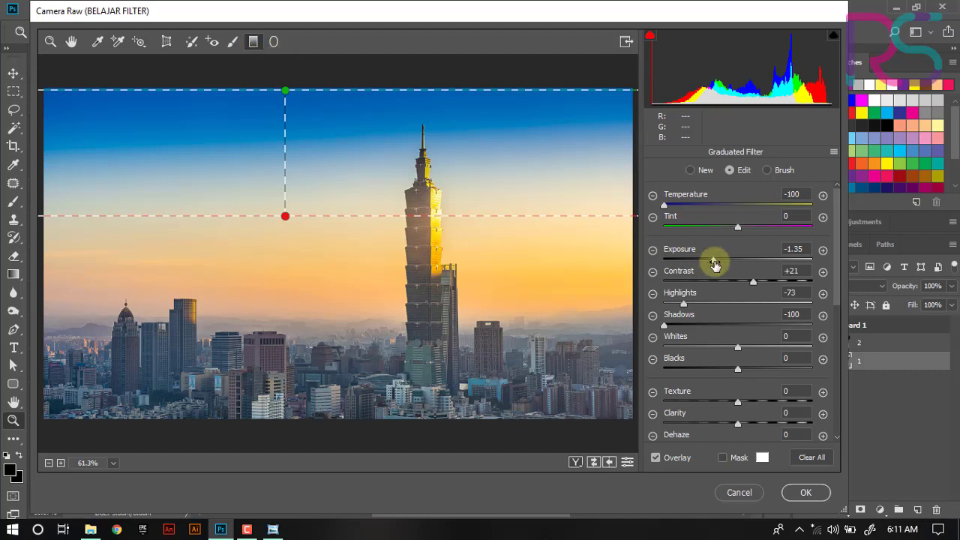
# - Set the graduated filter's Exposure to -2.40, Temperature to -91 and Highlights to -53
pyautogui.moveTo(714, 263); pyautogui.dragTo(695, 269)
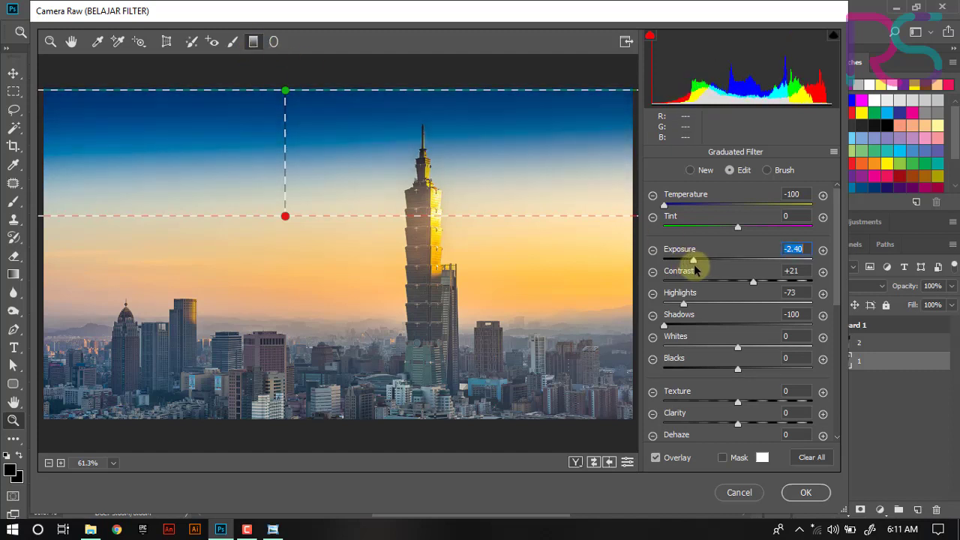
pyautogui.moveTo(667, 205)
pyautogui.mouseDown()
pyautogui.moveTo(693, 215)
pyautogui.moveTo(671, 218)
pyautogui.mouseUp()
pyautogui.moveTo(683, 303); pyautogui.dragTo(696, 338)
pyautogui.click(456, 365)
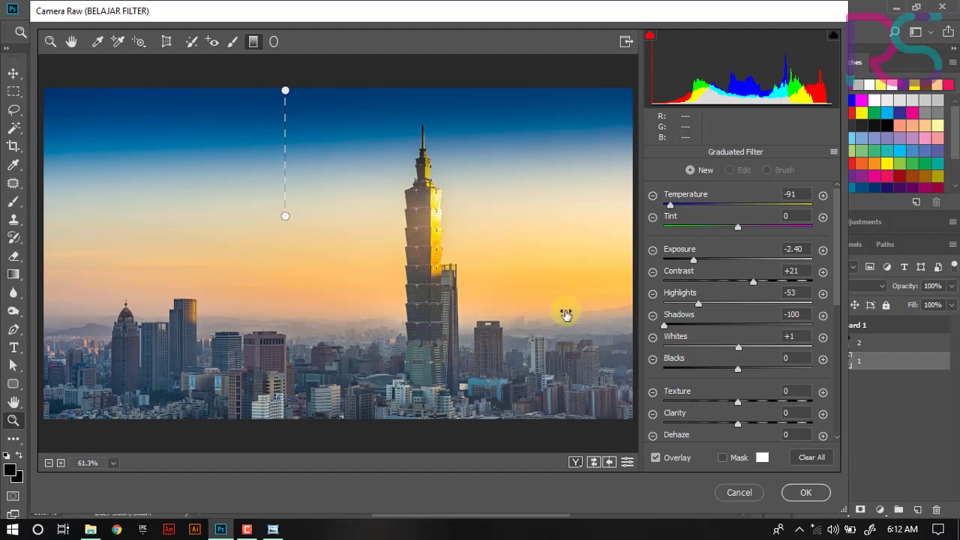
# - Set the graduated filter's Tint to -1 and paint an Adjustment Brush stroke across the city's lower buildings
pyautogui.moveTo(737, 228)
pyautogui.mouseDown()
pyautogui.moveTo(767, 225)
pyautogui.moveTo(725, 232)
pyautogui.moveTo(738, 234)
pyautogui.mouseUp()
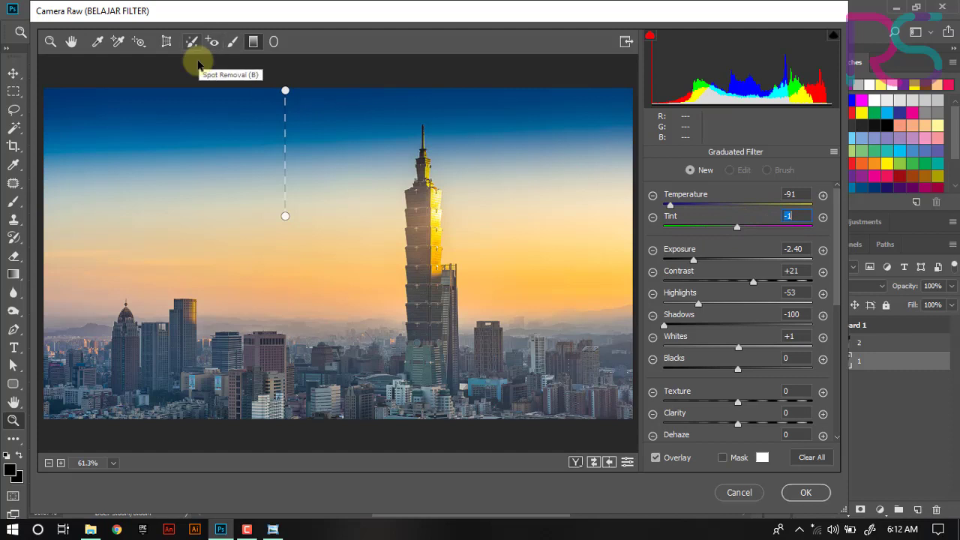
pyautogui.click(227, 42)
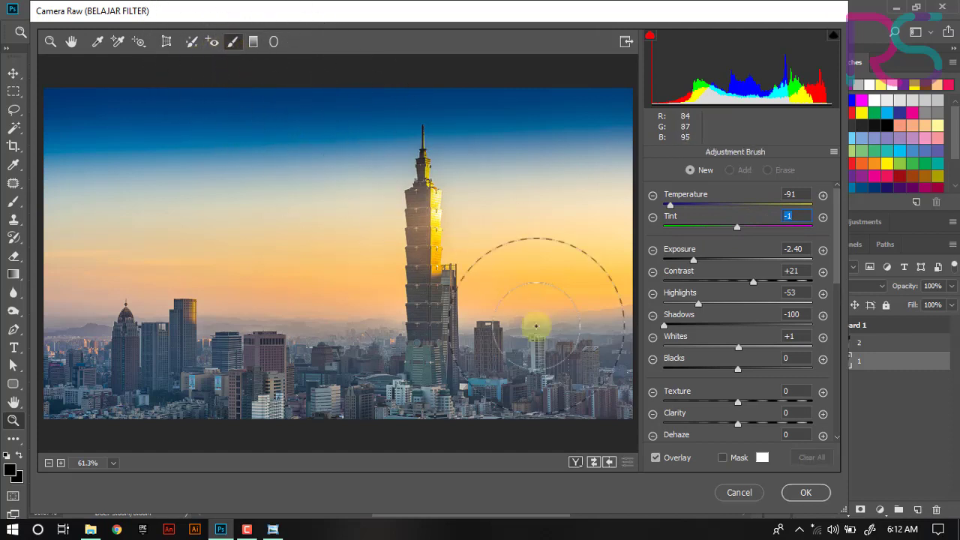
pyautogui.click(465, 415)
pyautogui.moveTo(466, 415)
pyautogui.mouseDown()
pyautogui.moveTo(72, 416)
pyautogui.moveTo(640, 416)
pyautogui.moveTo(222, 420)
pyautogui.mouseUp()
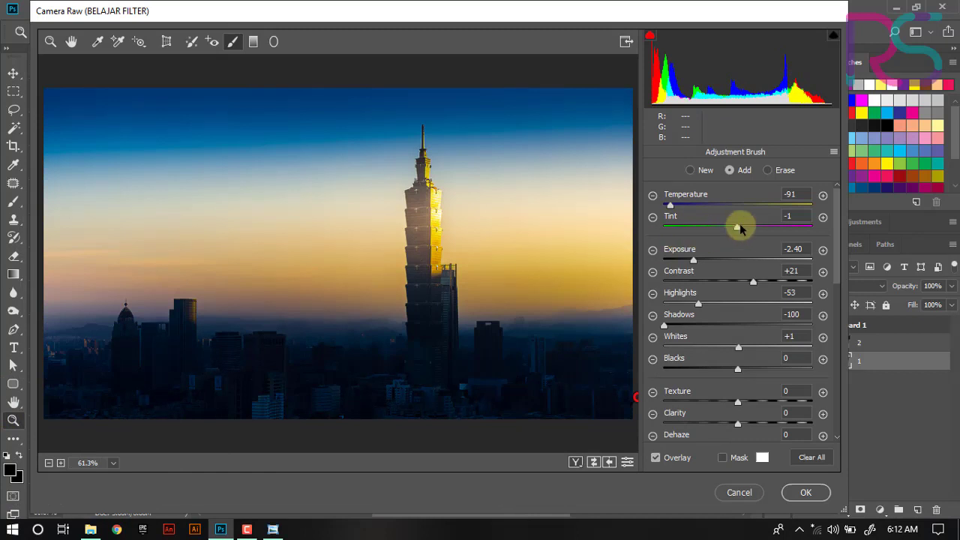
# - Set the brush adjustment's Temperature to +31, Tint to -3 and Clarity to +100, and apply the Camera Raw Filter
pyautogui.moveTo(738, 226); pyautogui.dragTo(759, 214)
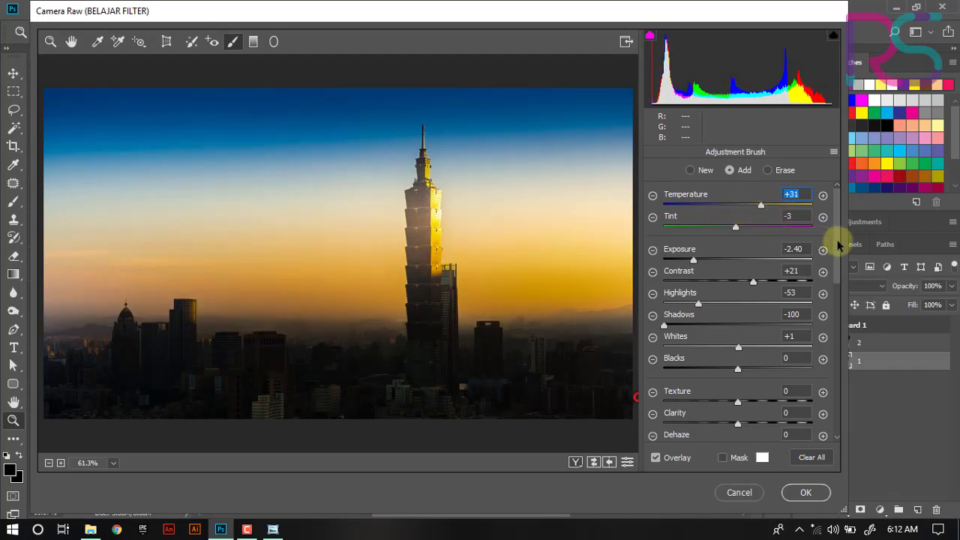
pyautogui.moveTo(842, 240); pyautogui.dragTo(845, 297)
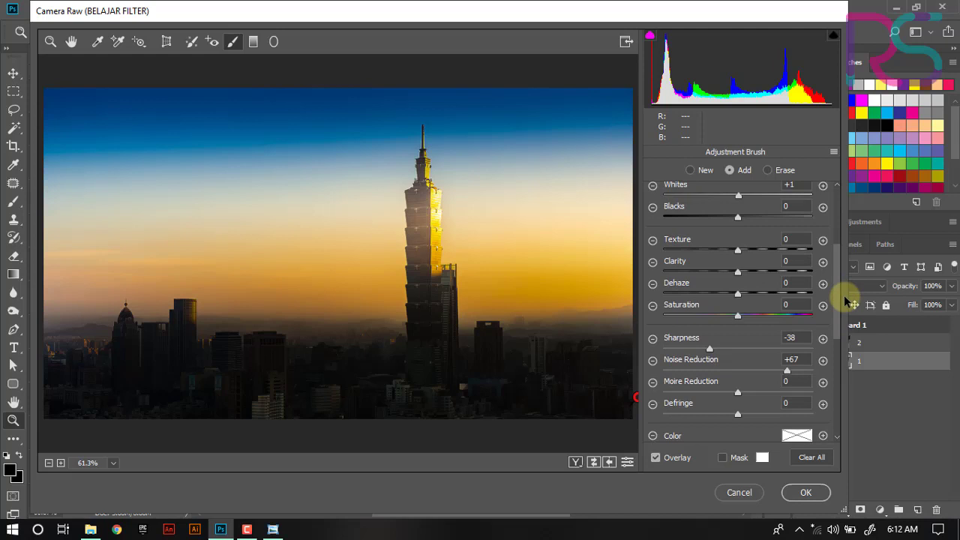
pyautogui.moveTo(845, 296); pyautogui.dragTo(845, 298)
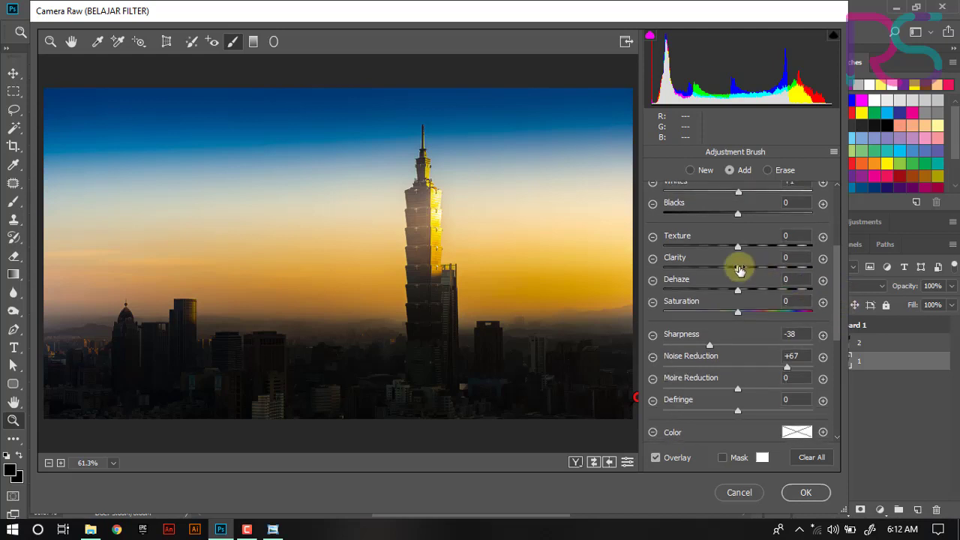
pyautogui.moveTo(739, 270); pyautogui.dragTo(811, 267)
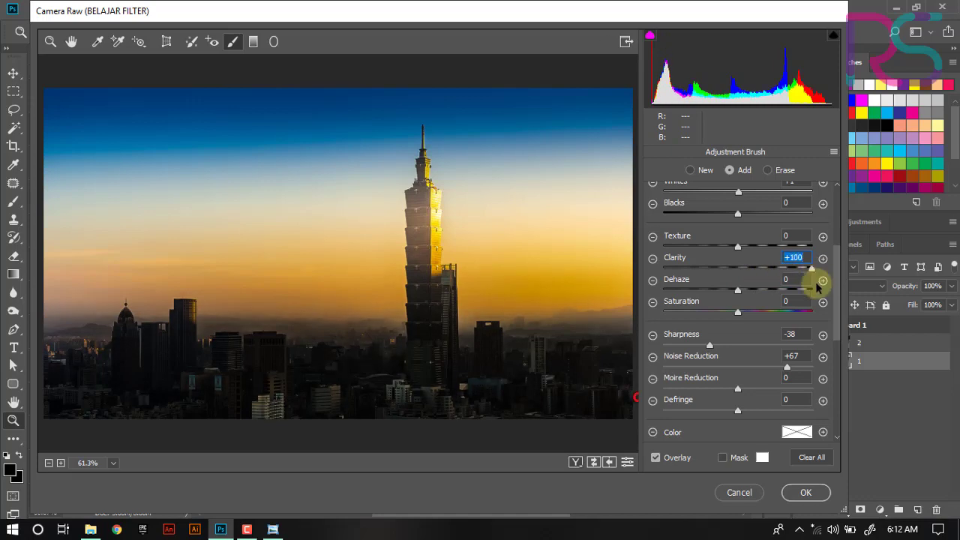
pyautogui.click(814, 497)
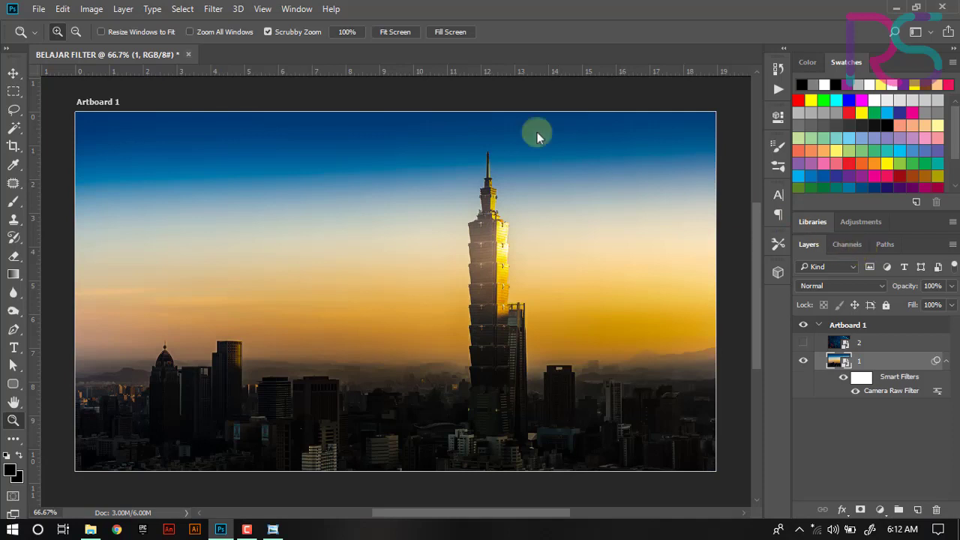
# - Undo the Camera Raw Filter on layer 1
pyautogui.click(213, 9)
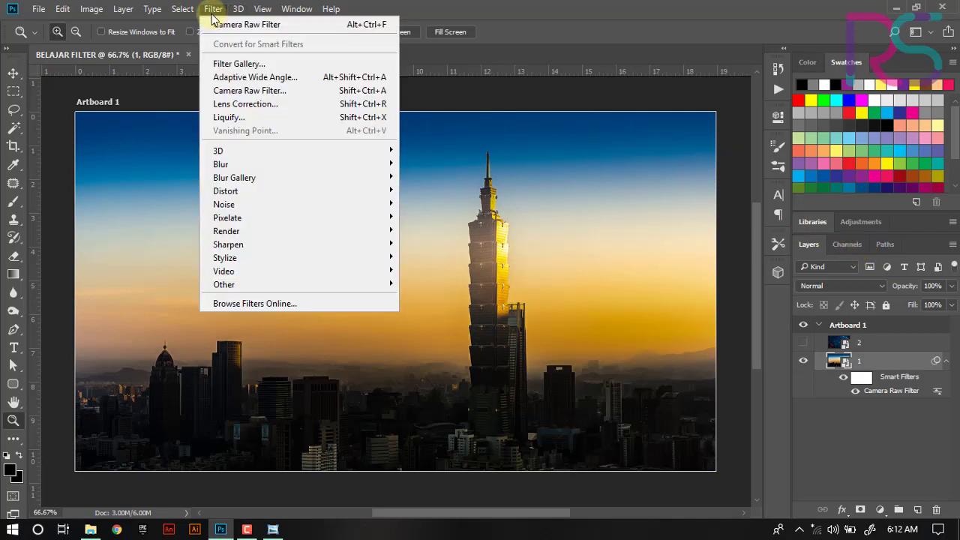
pyautogui.click(247, 92)
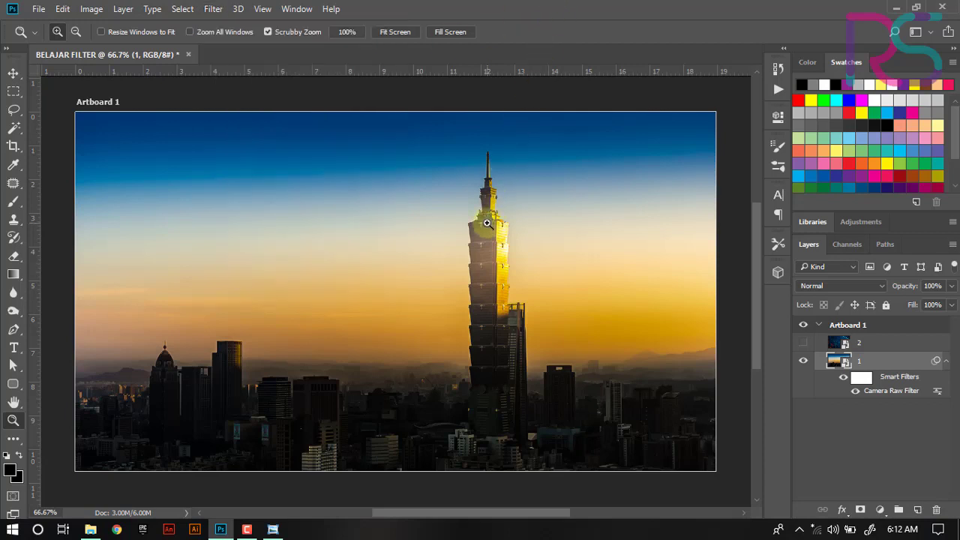
pyautogui.hotkey('ctrl', 'z')
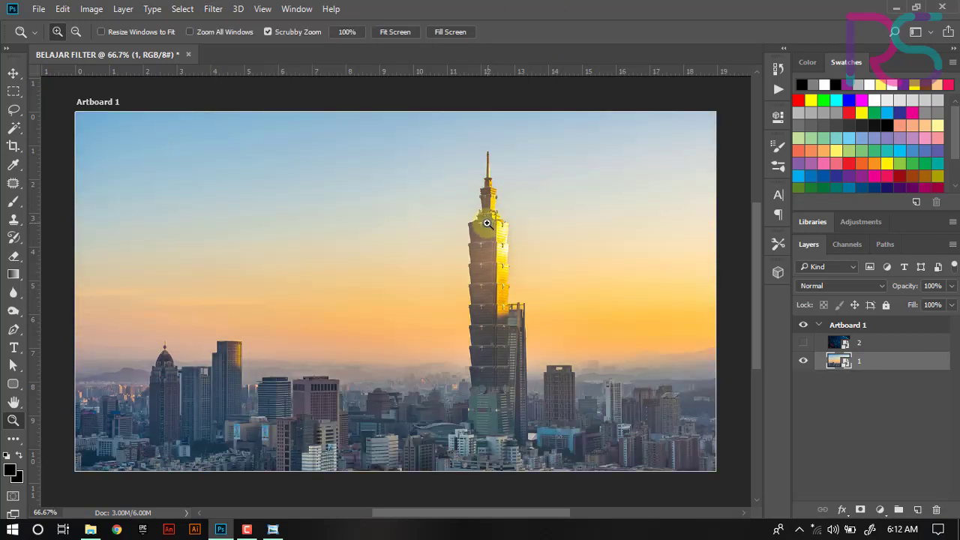
# - Open Lens Correction and set the camera make to NIKON
pyautogui.click(218, 9)
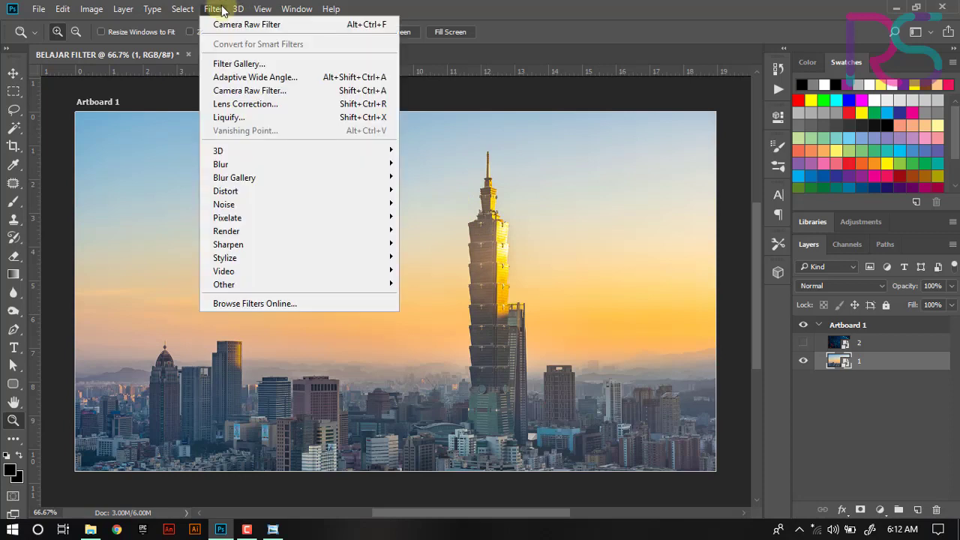
pyautogui.click(261, 110)
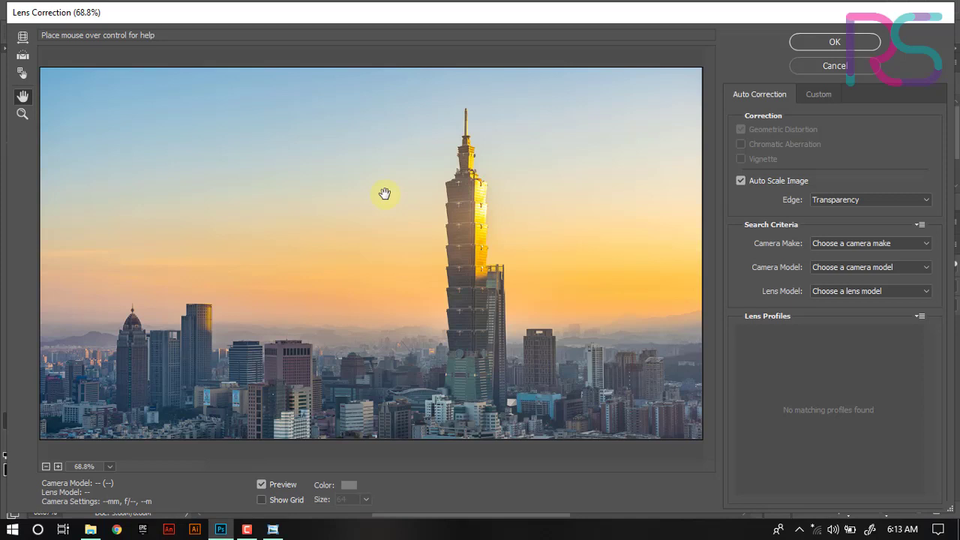
pyautogui.click(870, 243)
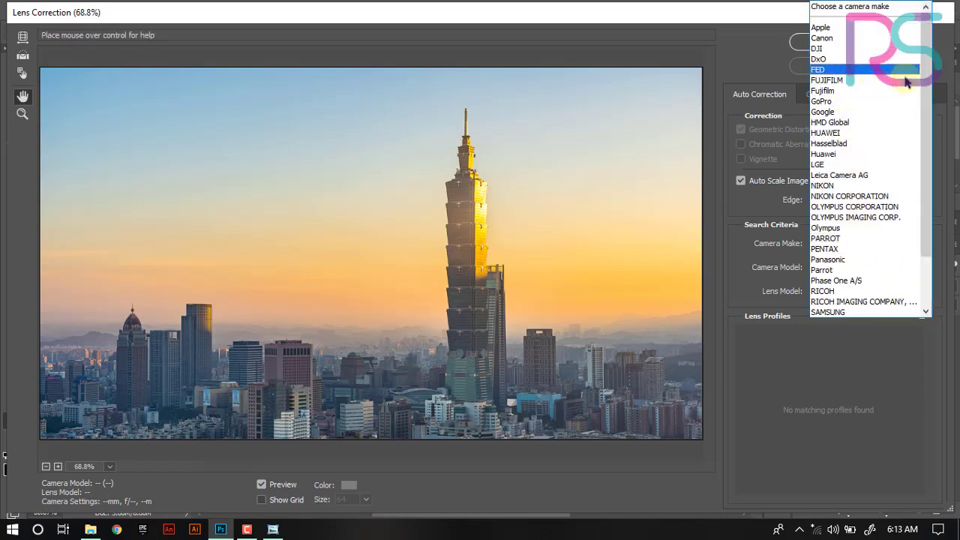
pyautogui.moveTo(930, 77); pyautogui.dragTo(931, 79)
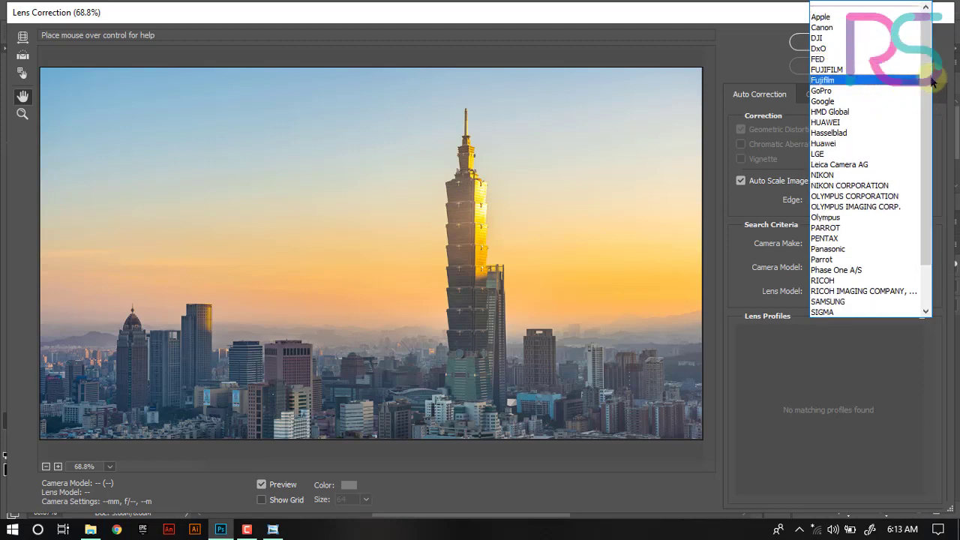
pyautogui.click(826, 175)
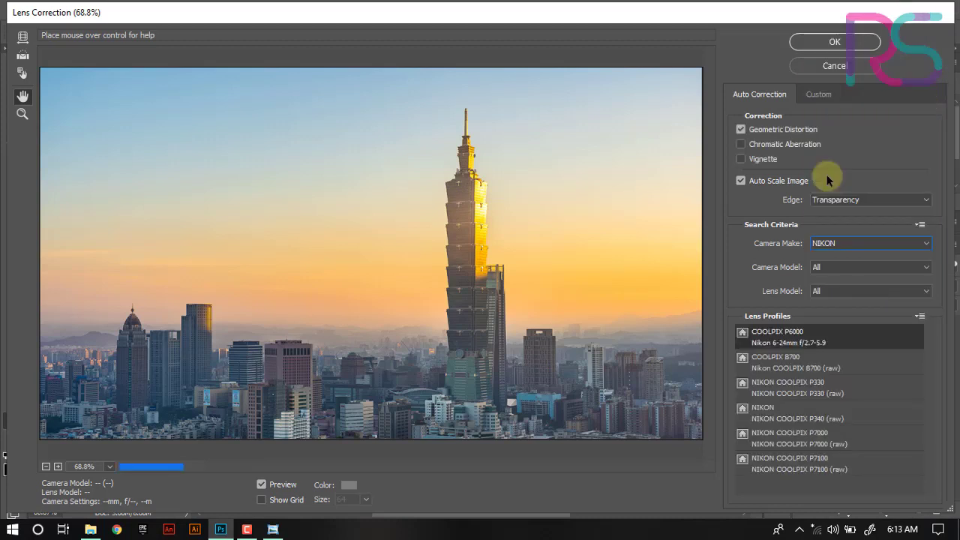
# - Switch the camera make to GoPro and then YUNEEC, and cancel Lens Correction
pyautogui.click(836, 242)
pyautogui.click(839, 37)
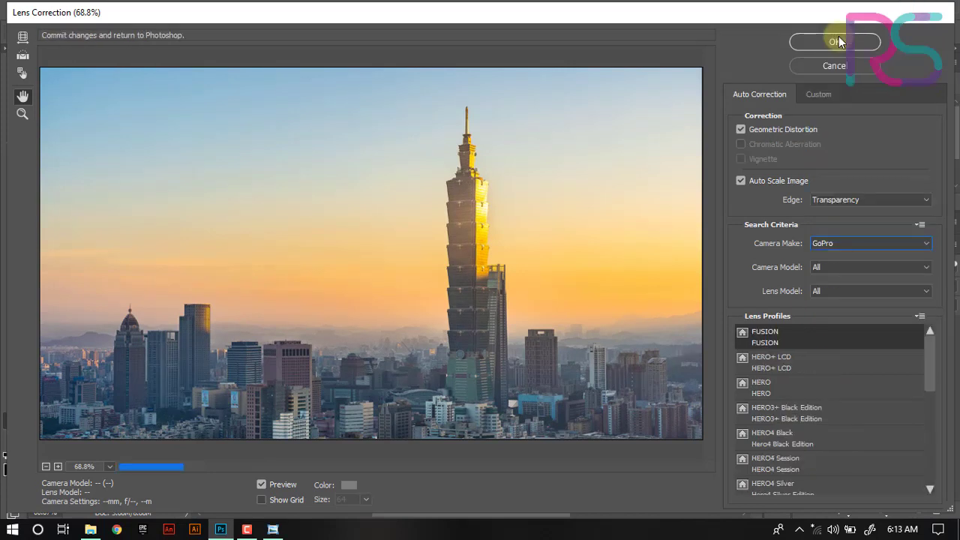
pyautogui.click(829, 241)
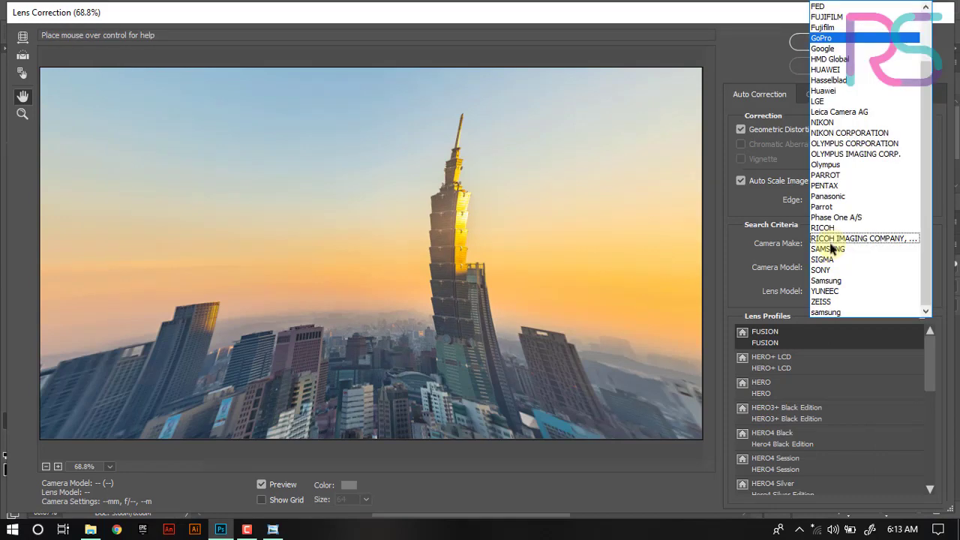
pyautogui.click(833, 293)
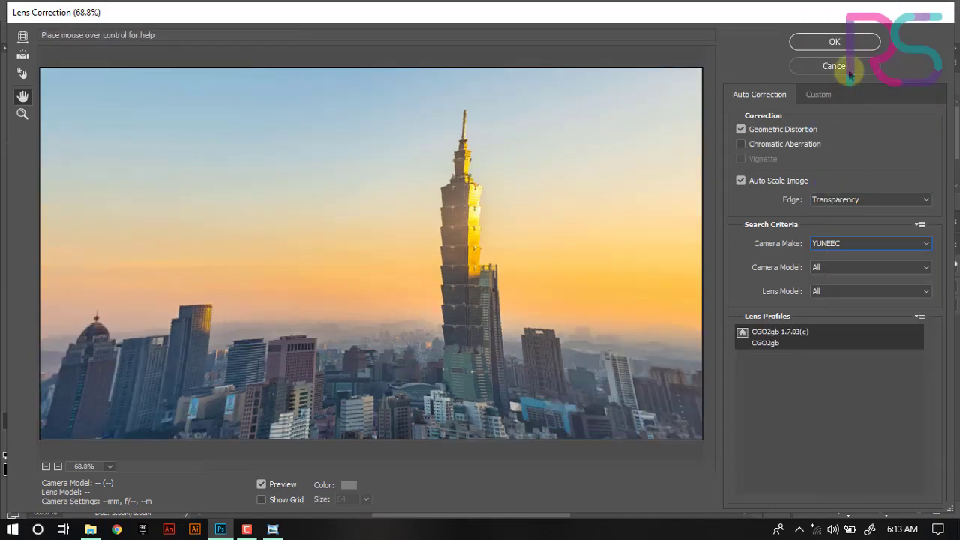
pyautogui.click(807, 66)
# - Open Liquify and enlarge the Forward Warp brush to size 200
pyautogui.click(212, 10)
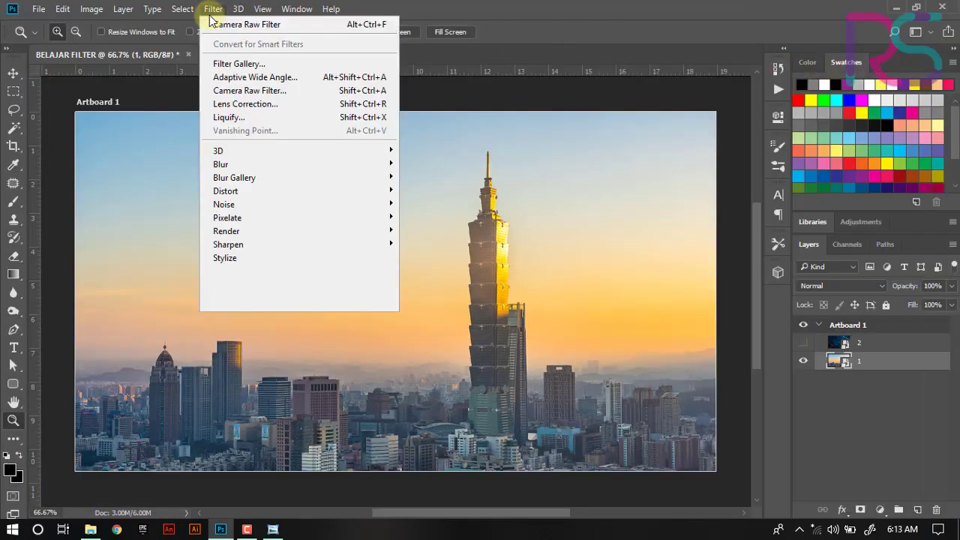
pyautogui.click(229, 118)
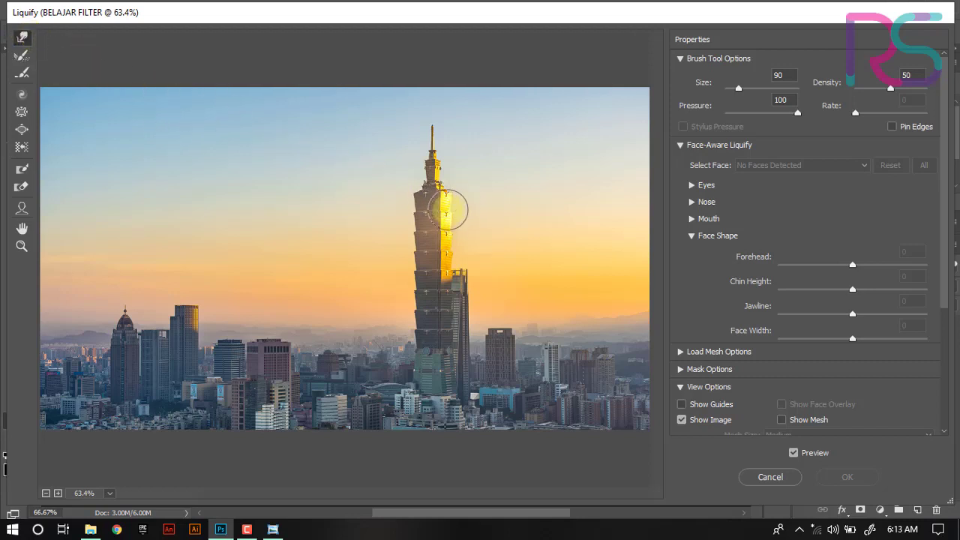
pyautogui.press(']')
pyautogui.press(']')
pyautogui.press(']')
pyautogui.press(']')
pyautogui.press(']')
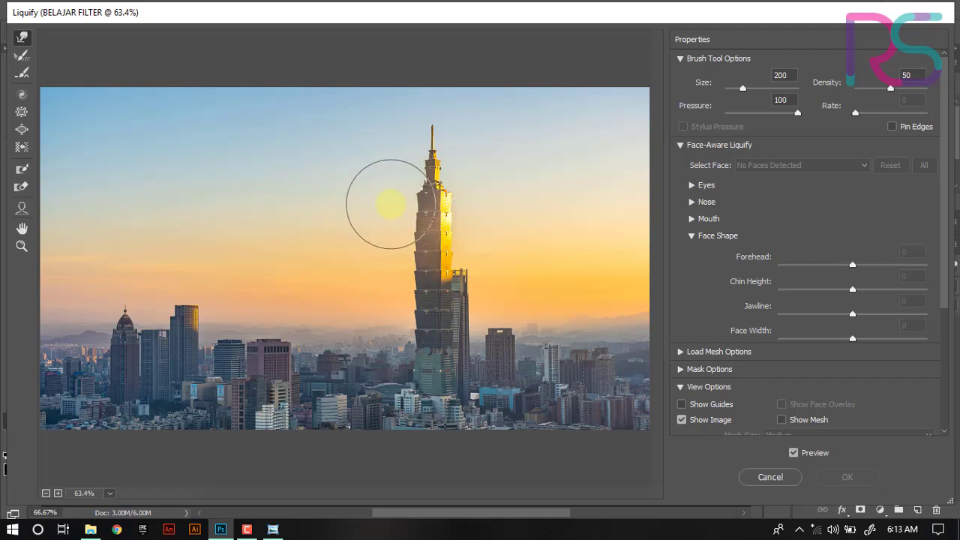
# - Warp the tower's upper part with strokes through the sky, apply Liquify, and undo it
pyautogui.click(390, 205)
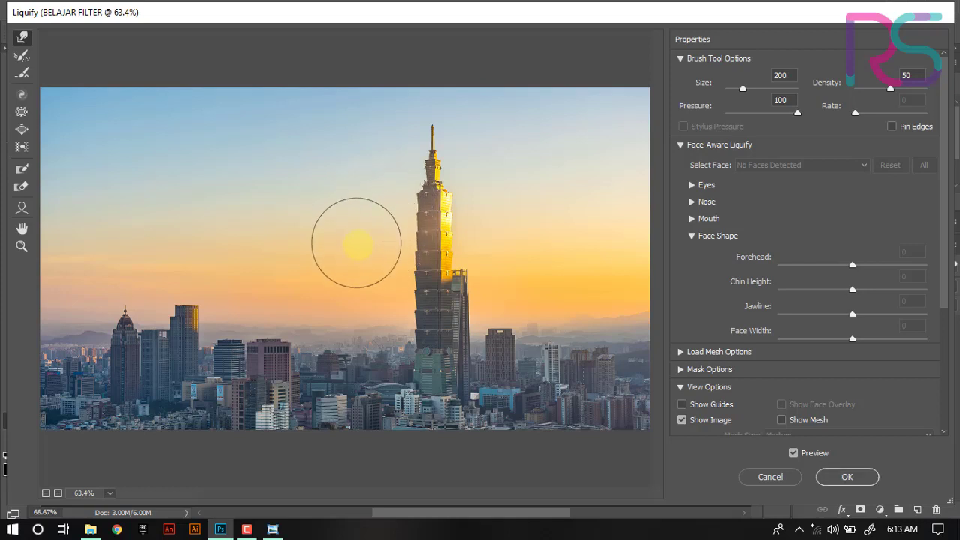
pyautogui.moveTo(356, 242)
pyautogui.mouseDown()
pyautogui.moveTo(390, 247)
pyautogui.moveTo(358, 268)
pyautogui.moveTo(387, 273)
pyautogui.moveTo(352, 193)
pyautogui.moveTo(393, 201)
pyautogui.moveTo(351, 190)
pyautogui.moveTo(383, 189)
pyautogui.moveTo(363, 208)
pyautogui.moveTo(366, 226)
pyautogui.moveTo(394, 229)
pyautogui.moveTo(354, 264)
pyautogui.moveTo(391, 270)
pyautogui.moveTo(373, 255)
pyautogui.moveTo(366, 277)
pyautogui.moveTo(393, 285)
pyautogui.moveTo(364, 299)
pyautogui.moveTo(381, 300)
pyautogui.moveTo(383, 253)
pyautogui.moveTo(391, 253)
pyautogui.moveTo(378, 220)
pyautogui.moveTo(384, 192)
pyautogui.moveTo(510, 207)
pyautogui.moveTo(517, 198)
pyautogui.moveTo(473, 199)
pyautogui.moveTo(497, 221)
pyautogui.moveTo(478, 221)
pyautogui.moveTo(497, 244)
pyautogui.moveTo(475, 245)
pyautogui.moveTo(519, 258)
pyautogui.moveTo(534, 293)
pyautogui.moveTo(492, 294)
pyautogui.moveTo(509, 278)
pyautogui.moveTo(493, 277)
pyautogui.moveTo(507, 305)
pyautogui.moveTo(485, 303)
pyautogui.moveTo(496, 257)
pyautogui.moveTo(483, 218)
pyautogui.mouseUp()
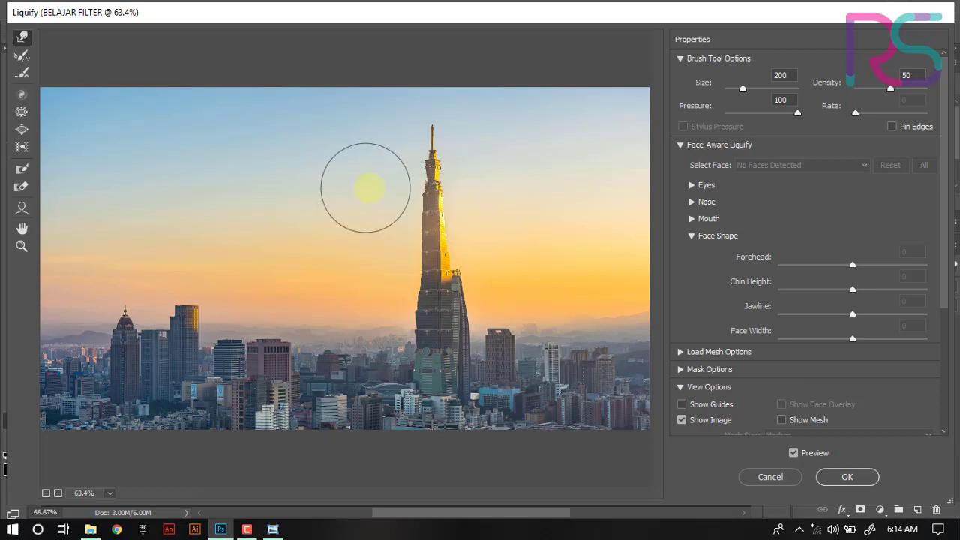
pyautogui.moveTo(366, 187)
pyautogui.mouseDown()
pyautogui.moveTo(386, 193)
pyautogui.moveTo(386, 253)
pyautogui.moveTo(368, 314)
pyautogui.mouseUp()
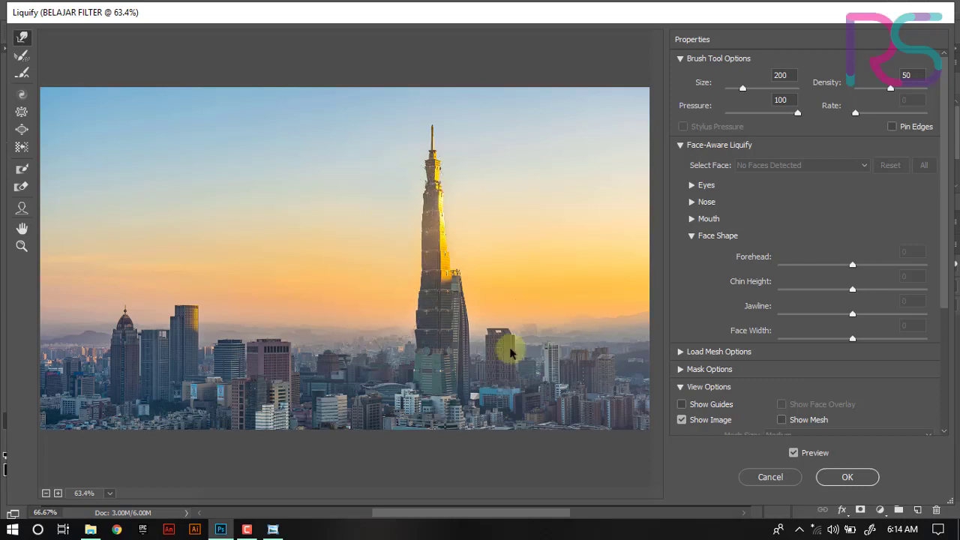
pyautogui.click(847, 477)
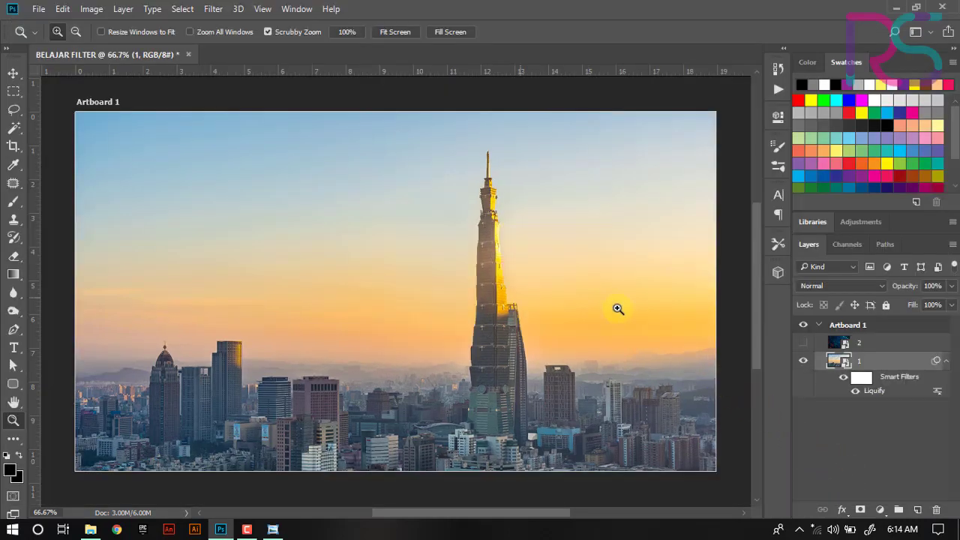
pyautogui.hotkey('ctrl', 'z')
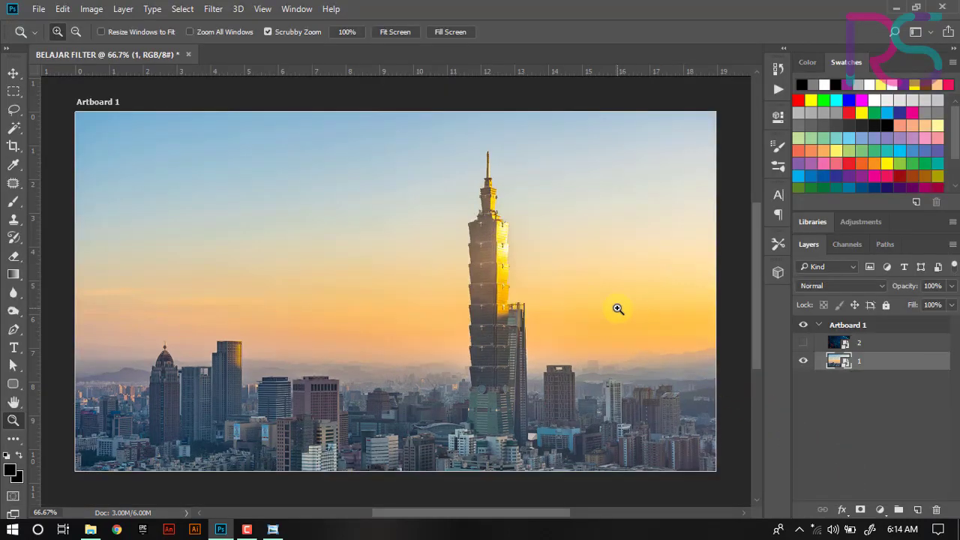
# - Open Gaussian Blur, set the Radius to 18.0 pixels, and cancel the dialog
pyautogui.click(215, 11)
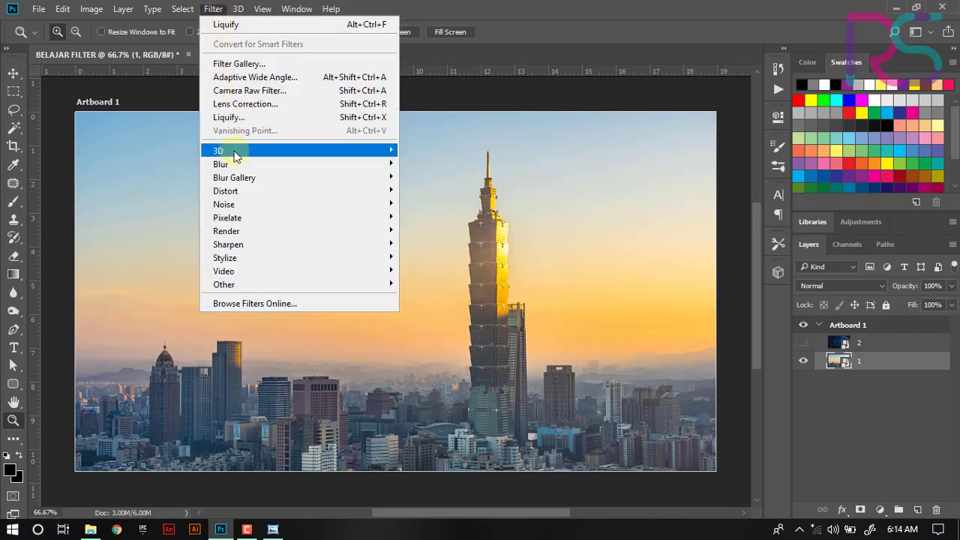
pyautogui.moveTo(235, 154)
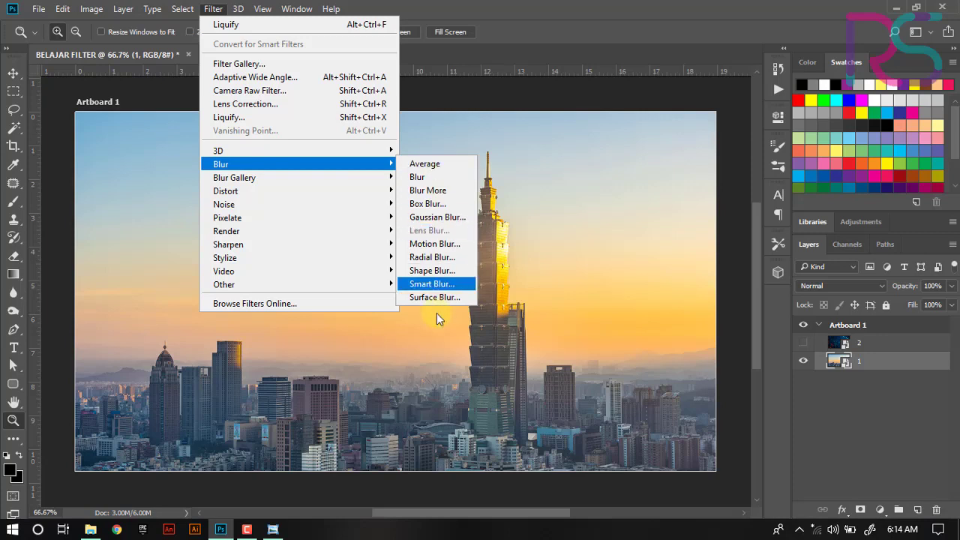
pyautogui.click(456, 223)
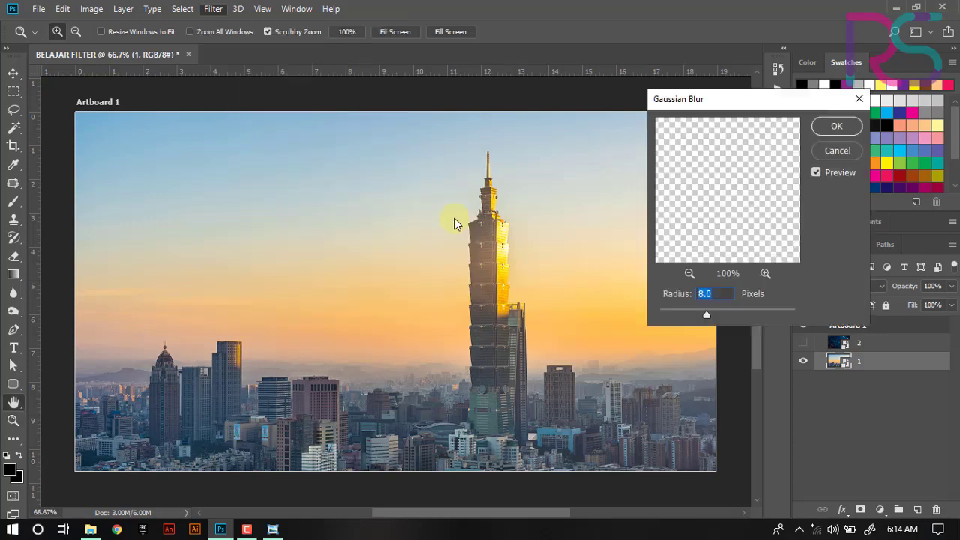
pyautogui.moveTo(715, 311); pyautogui.dragTo(718, 311)
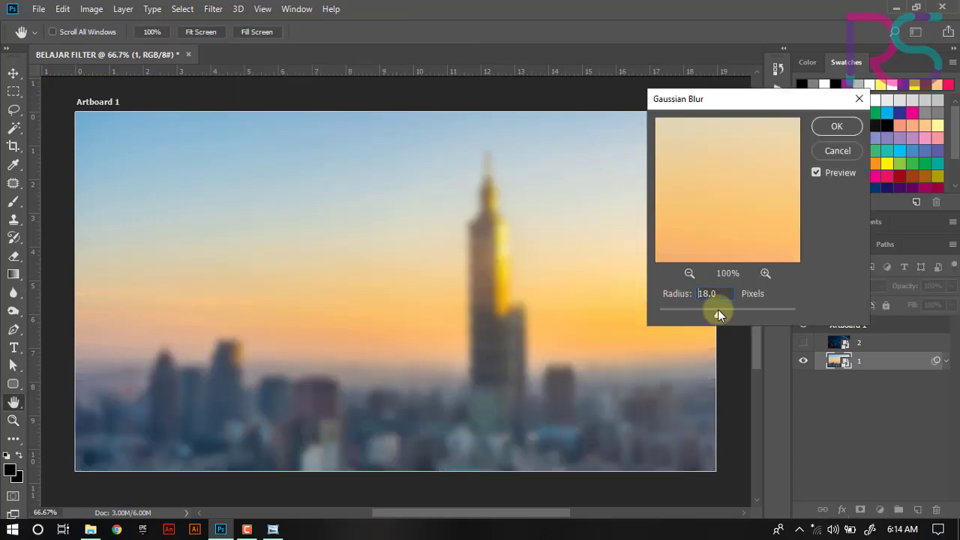
pyautogui.click(839, 151)
# - Browse the Blur Gallery filters listed in the Filter menu
pyautogui.click(211, 9)
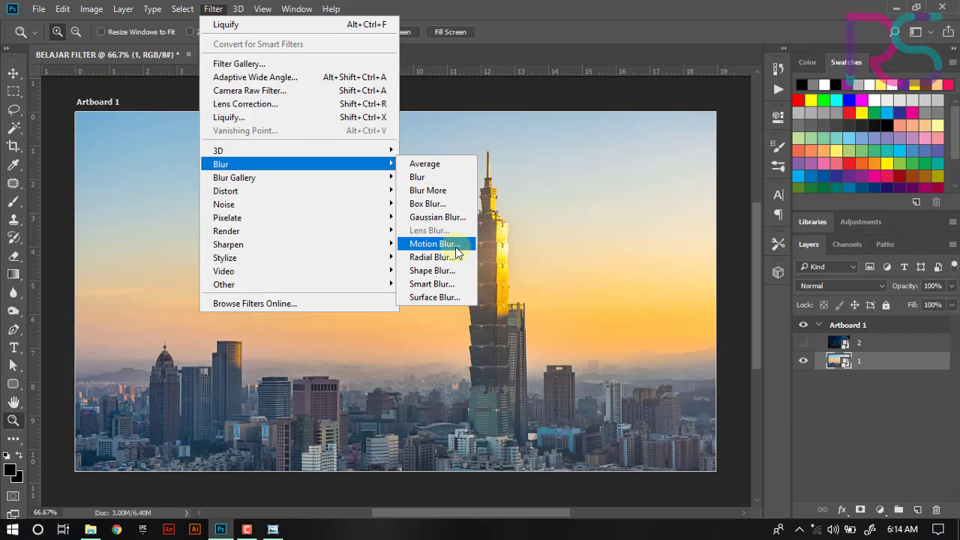
pyautogui.click(231, 183)
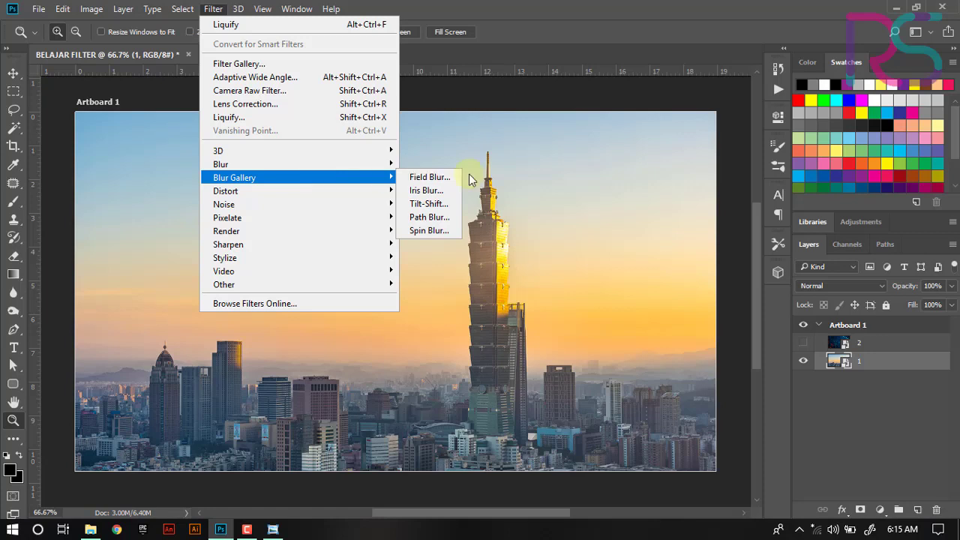
pyautogui.press('Down')
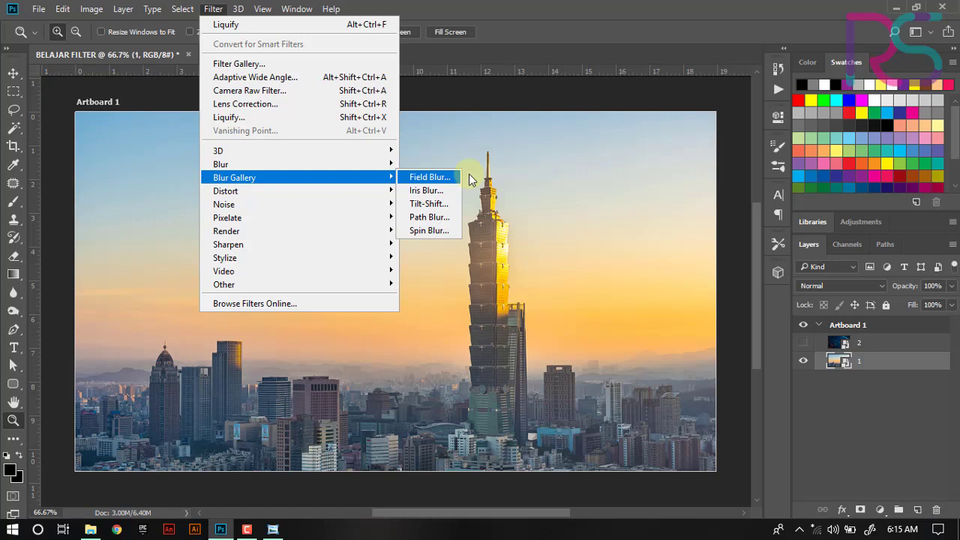
pyautogui.press('Down')
pyautogui.press('Down')
pyautogui.press('Up')
pyautogui.press('Up')
pyautogui.press('Down')
pyautogui.press('Down')
pyautogui.press('Up')
pyautogui.press('Down')
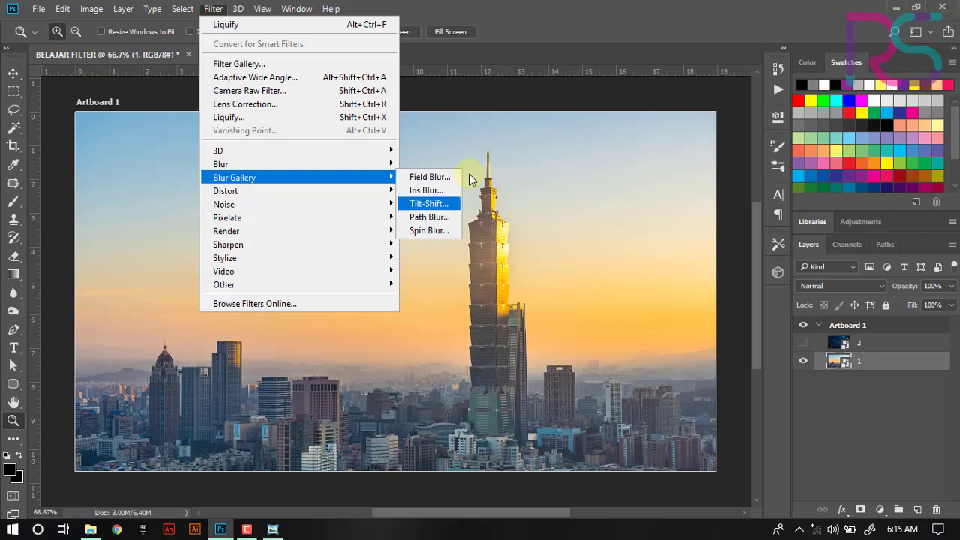
pyautogui.press('Down')
pyautogui.press('Down')
pyautogui.press('Up')
pyautogui.press('Up')
pyautogui.press('Up')
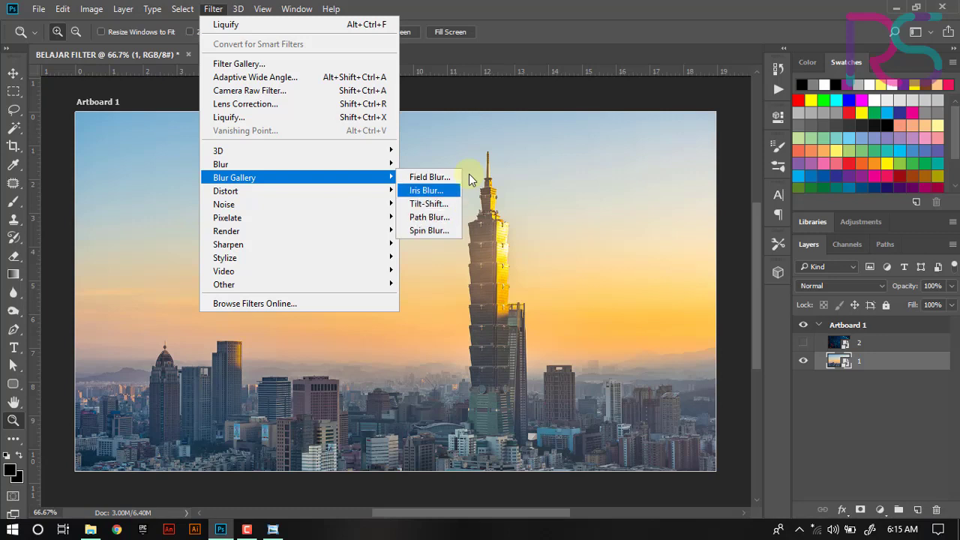
pyautogui.press('Up')
pyautogui.press('Down')
pyautogui.press('Down')
pyautogui.press('Down')
pyautogui.press('Down')
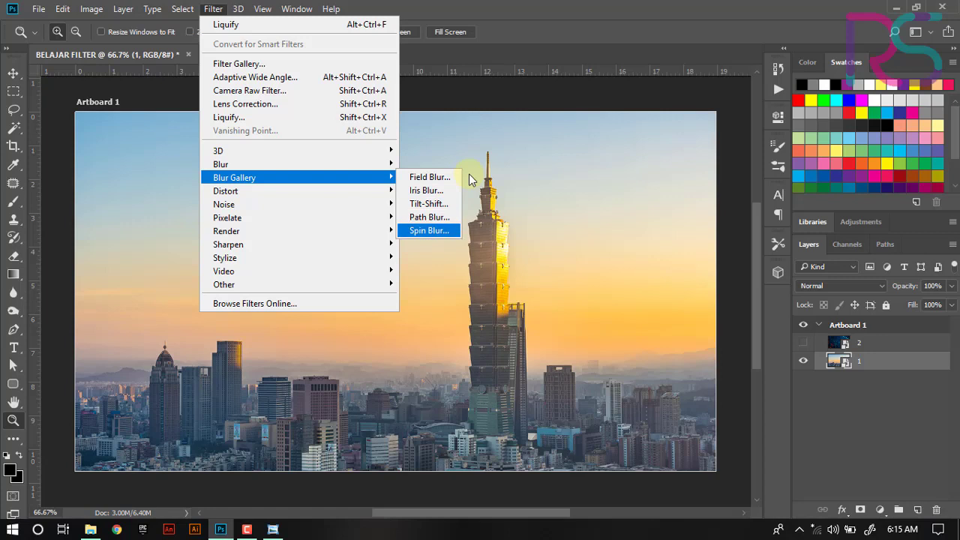
pyautogui.press('Up')
pyautogui.press('Up')
# - Open Tilt-Shift, add a second pin in the upper sky, move the first pin near the bottom and set its blur to 11 px
pyautogui.click(431, 199)
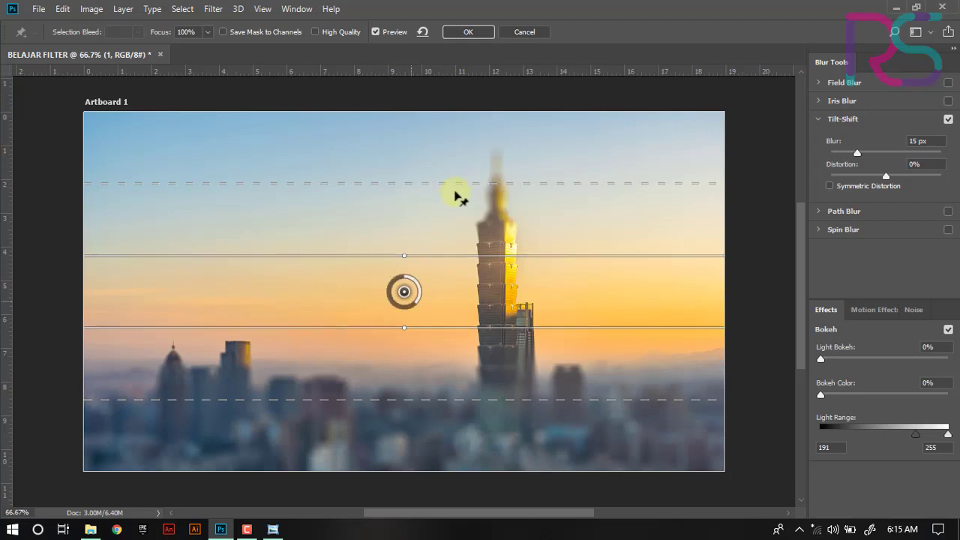
pyautogui.click(654, 142)
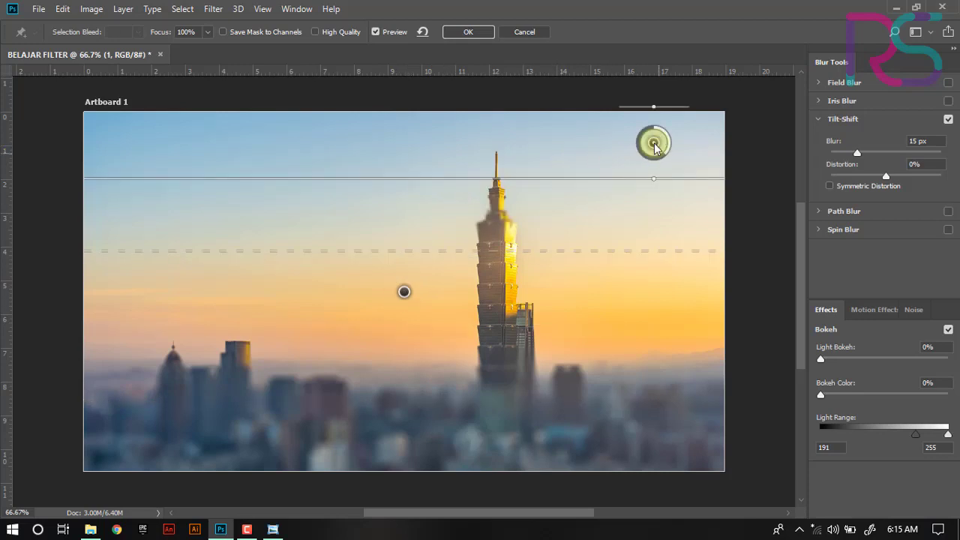
pyautogui.moveTo(404, 292); pyautogui.dragTo(416, 442)
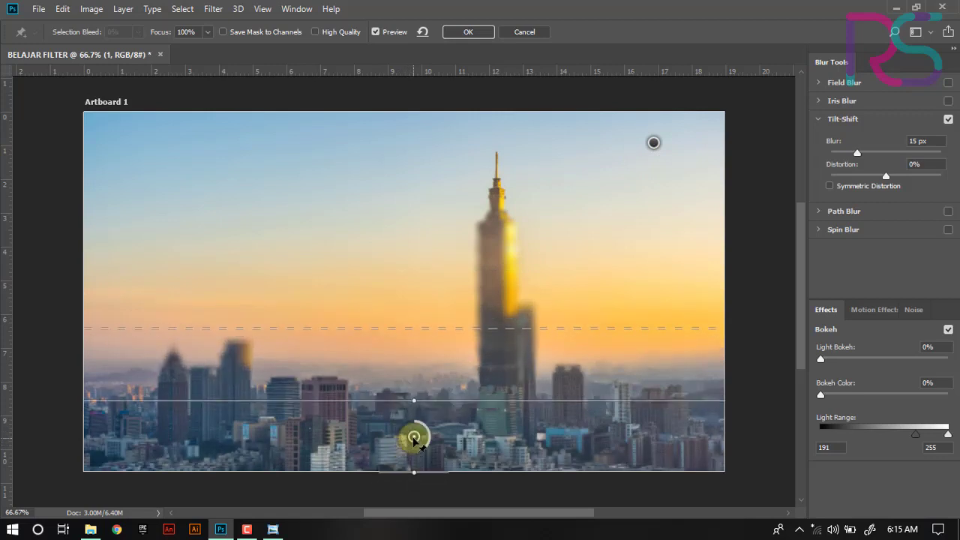
pyautogui.moveTo(428, 329); pyautogui.dragTo(432, 299)
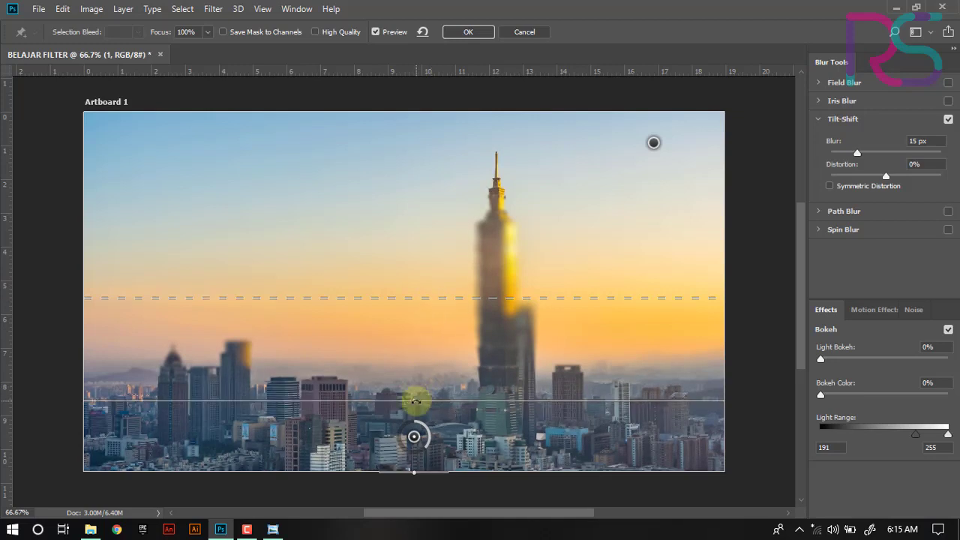
pyautogui.moveTo(426, 443)
pyautogui.mouseDown()
pyautogui.moveTo(405, 454)
pyautogui.moveTo(438, 449)
pyautogui.mouseUp()
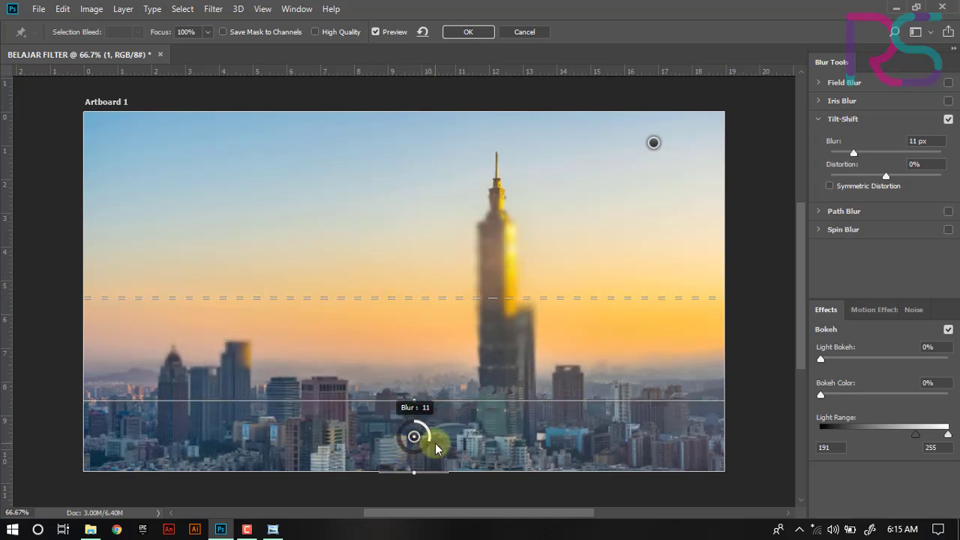
# - Move the upper pin down, widen its focus band, apply the Tilt-Shift blur, and undo it
pyautogui.moveTo(654, 143); pyautogui.dragTo(641, 165)
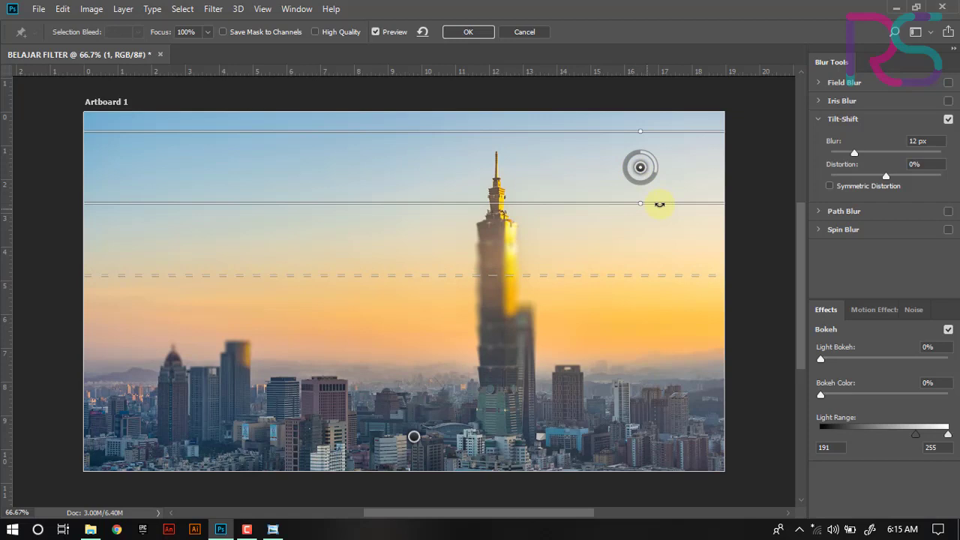
pyautogui.moveTo(659, 204); pyautogui.dragTo(660, 232)
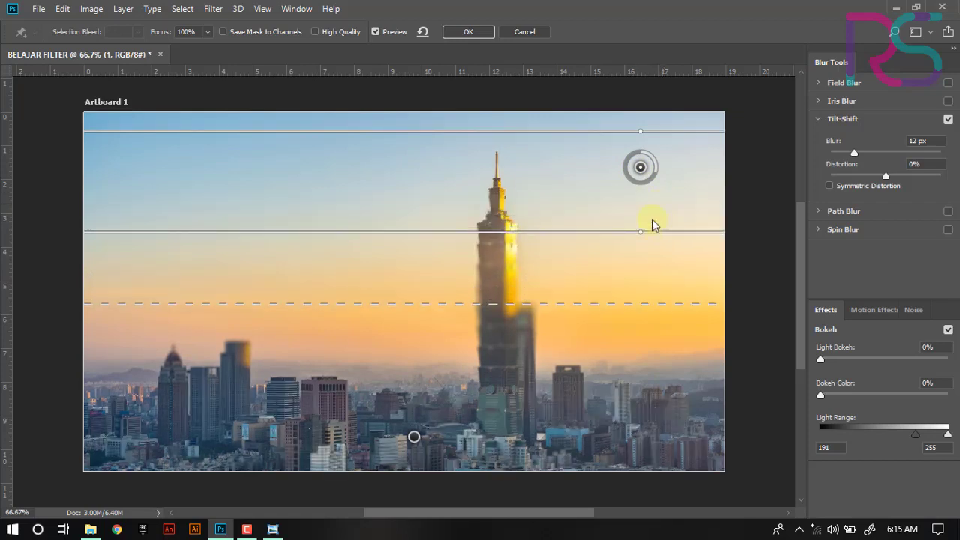
pyautogui.click(485, 36)
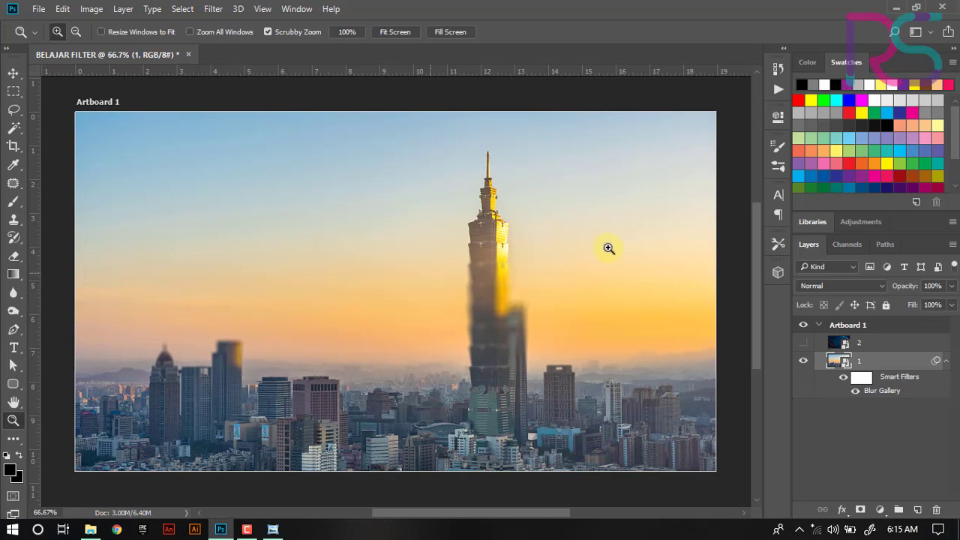
pyautogui.hotkey('ctrl', 'z')
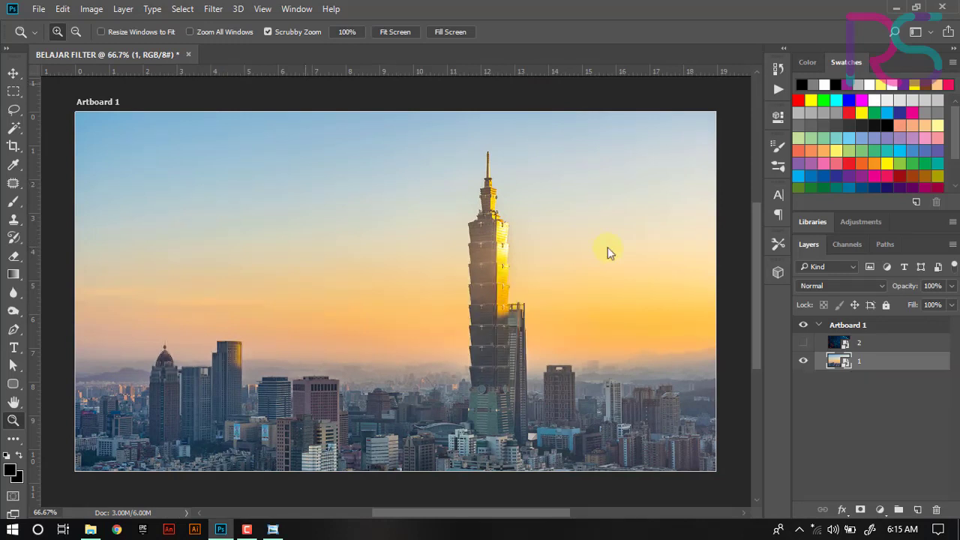
# - Apply the Distort Wave filter with its default settings and undo it
pyautogui.click(213, 9)
pyautogui.moveTo(239, 182)
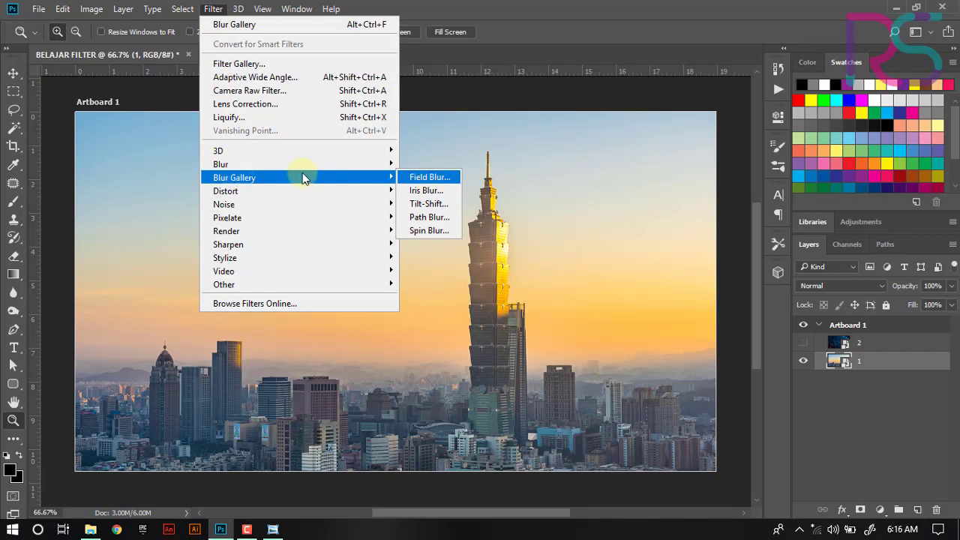
pyautogui.press('Down')
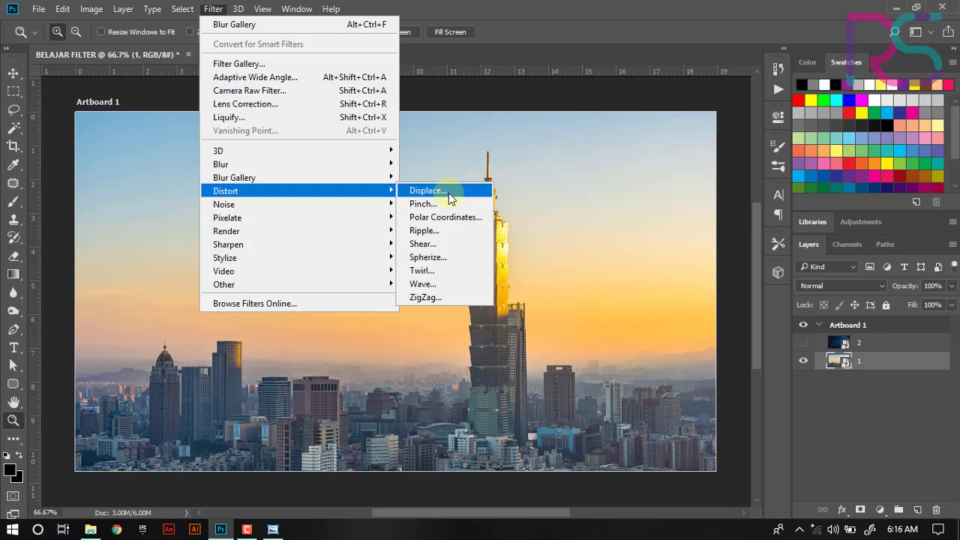
pyautogui.click(431, 290)
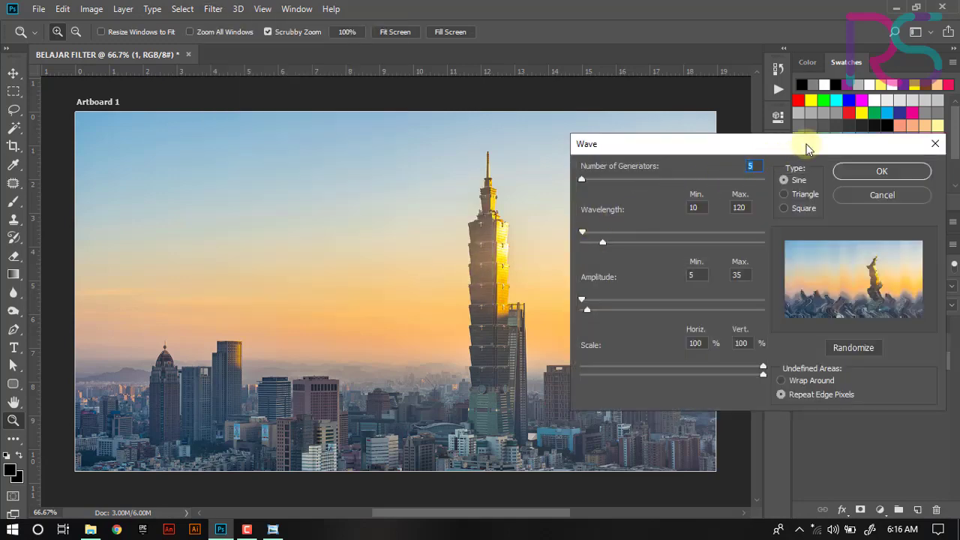
pyautogui.moveTo(809, 144); pyautogui.dragTo(577, 129)
pyautogui.click(640, 157)
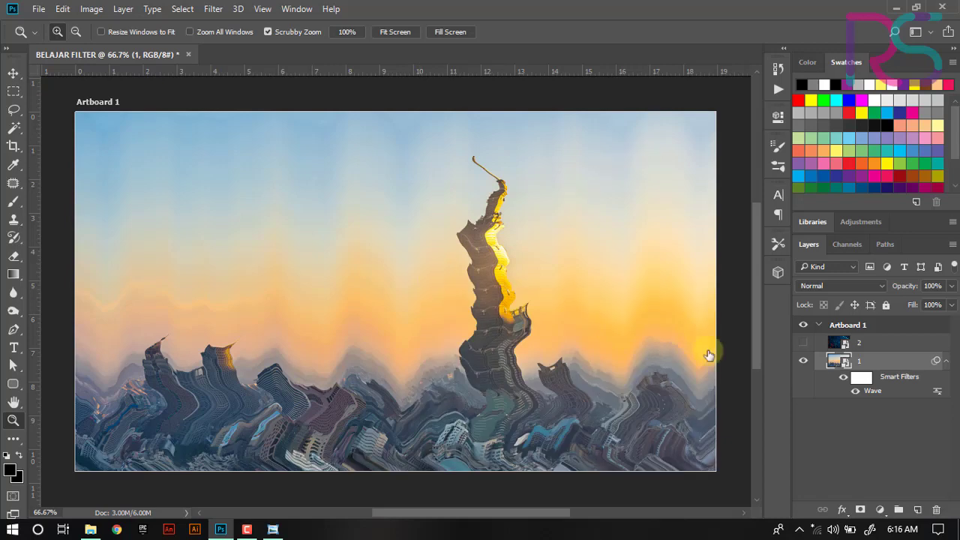
pyautogui.hotkey('ctrl', 'z')
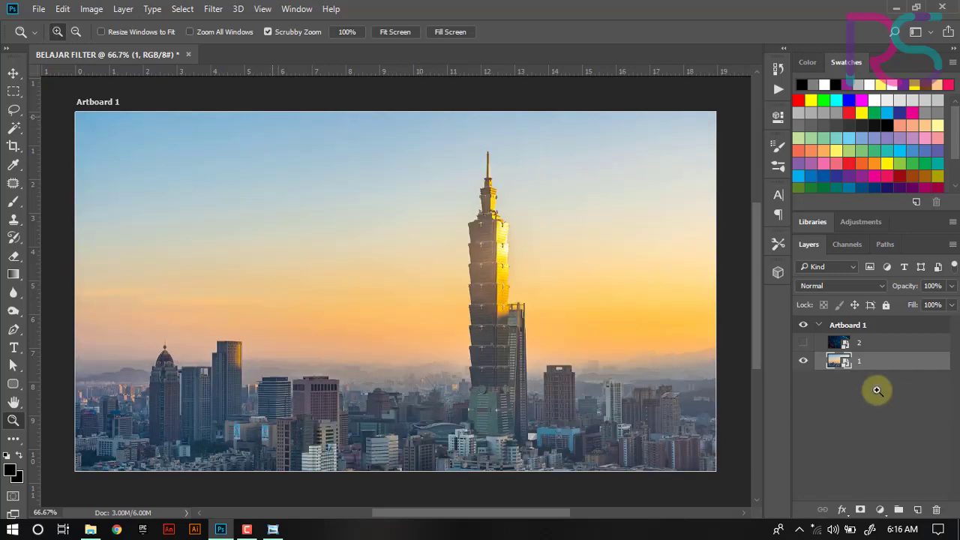
# - Browse the Noise, Pixelate and Distort filter submenus
pyautogui.click(213, 9)
pyautogui.moveTo(266, 204)
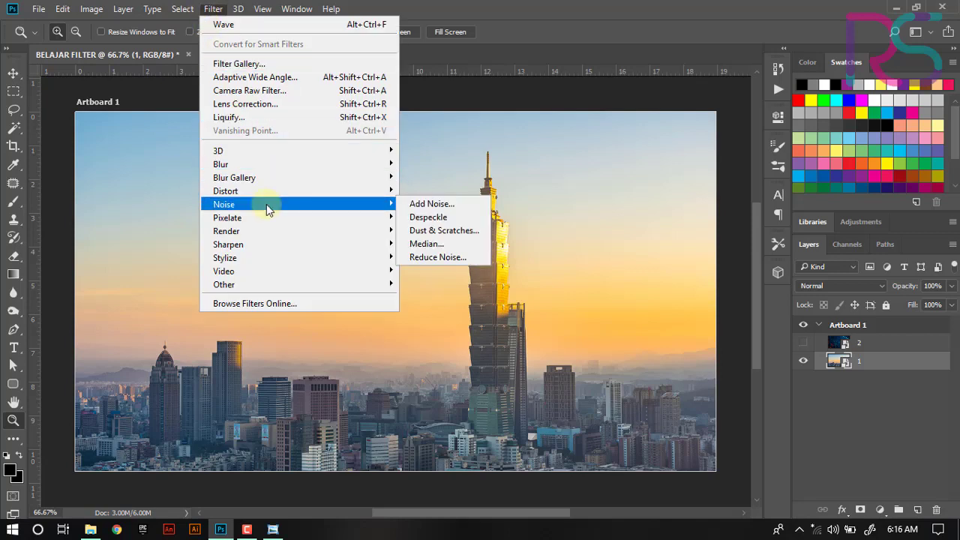
pyautogui.press('Down')
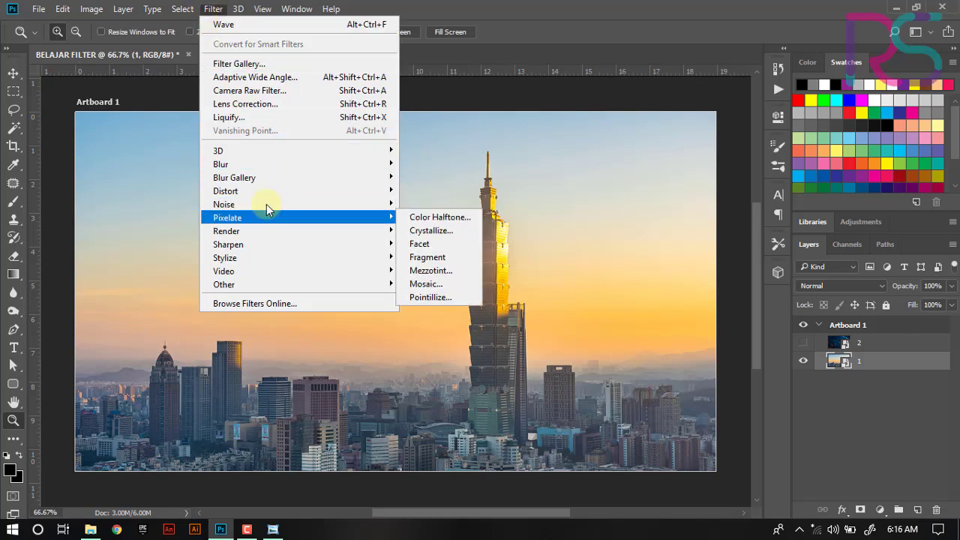
pyautogui.press('Up')
pyautogui.press('Up')
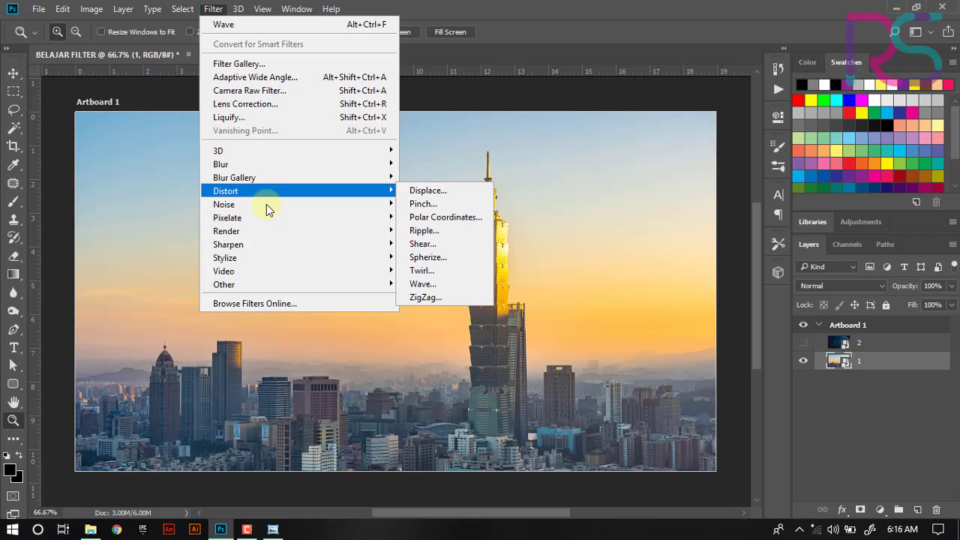
pyautogui.press('Down')
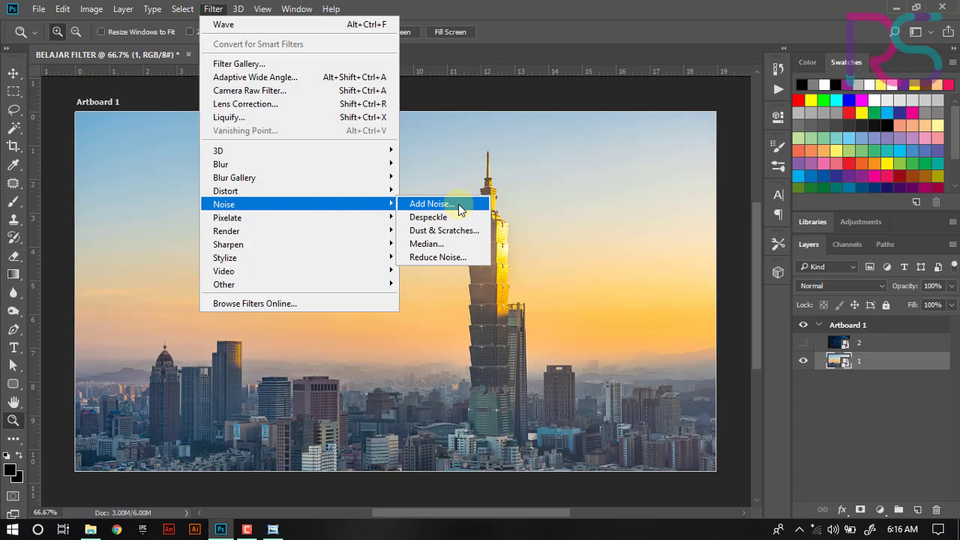
pyautogui.press('Down')
pyautogui.press('Down')
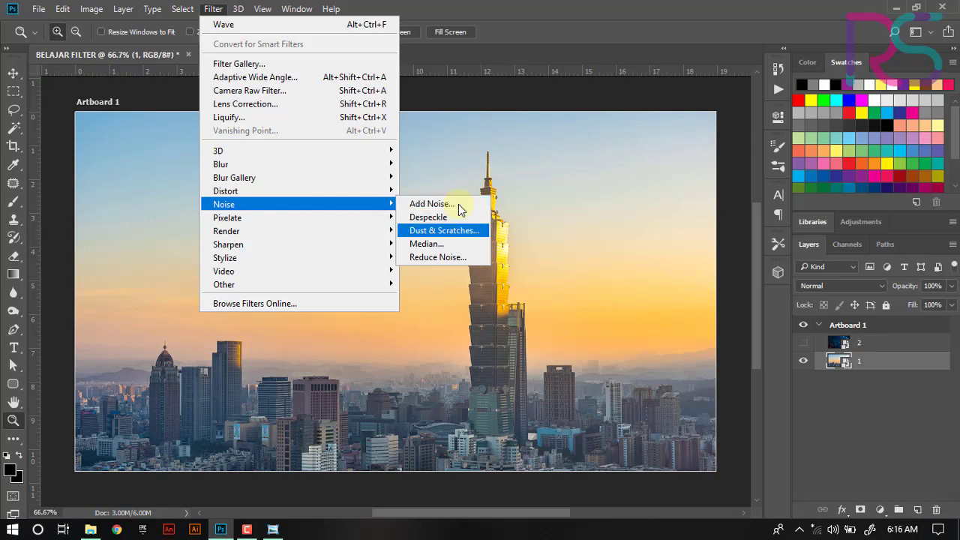
pyautogui.press('Down')
pyautogui.press('Down')
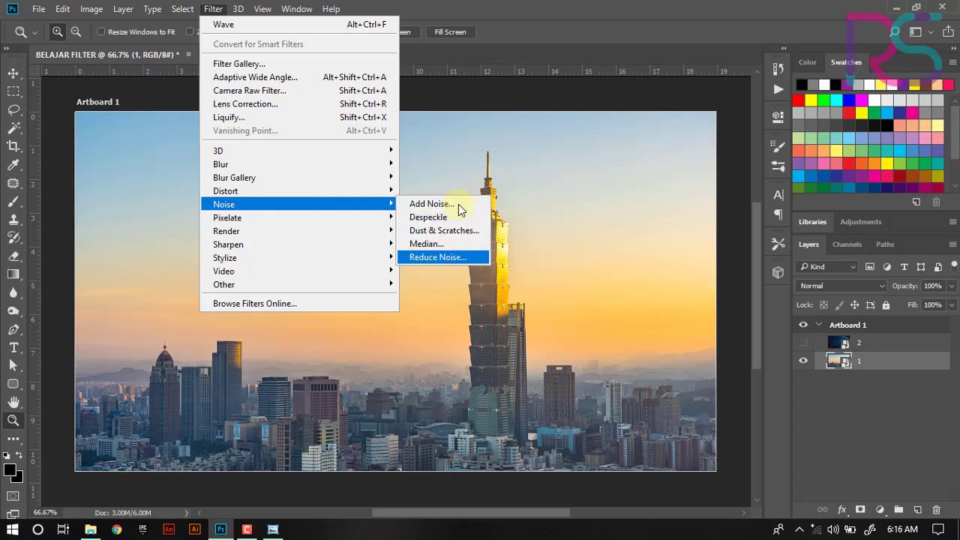
pyautogui.press('Down')
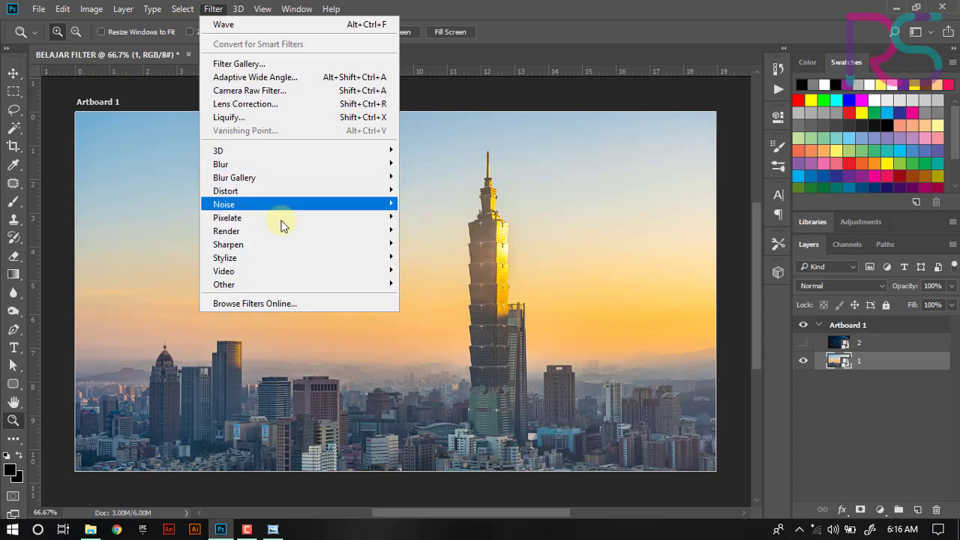
# - Apply the Pixelate Color Halftone filter with default settings and undo it
pyautogui.moveTo(284, 227)
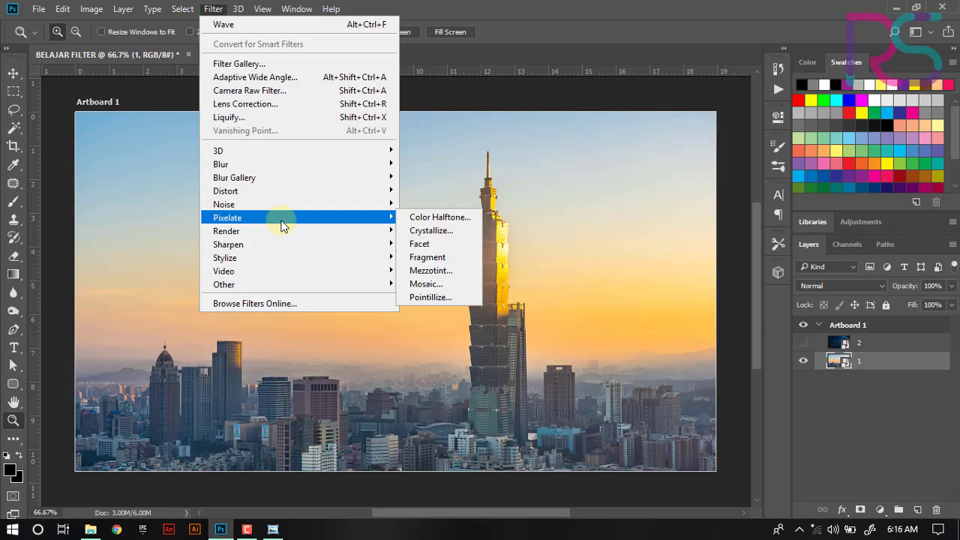
pyautogui.click(459, 217)
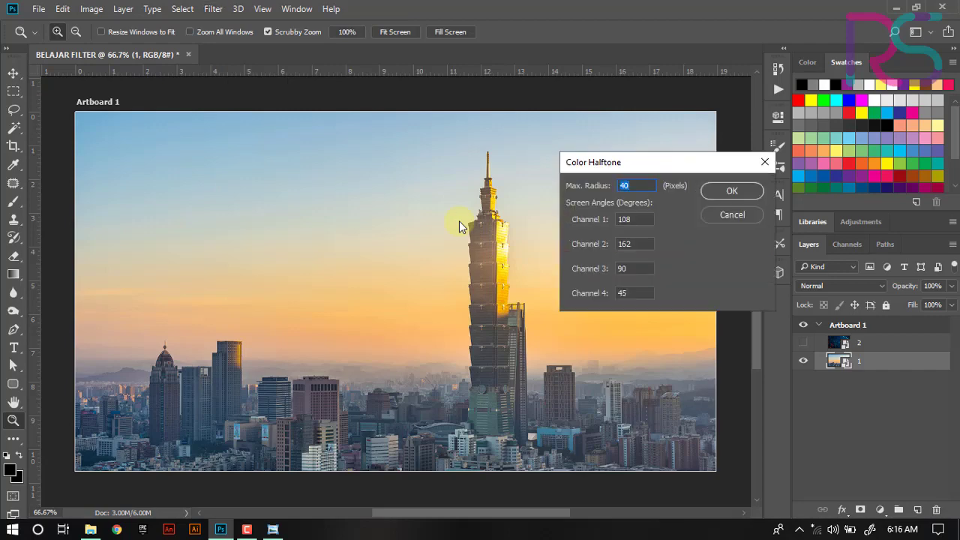
pyautogui.click(733, 193)
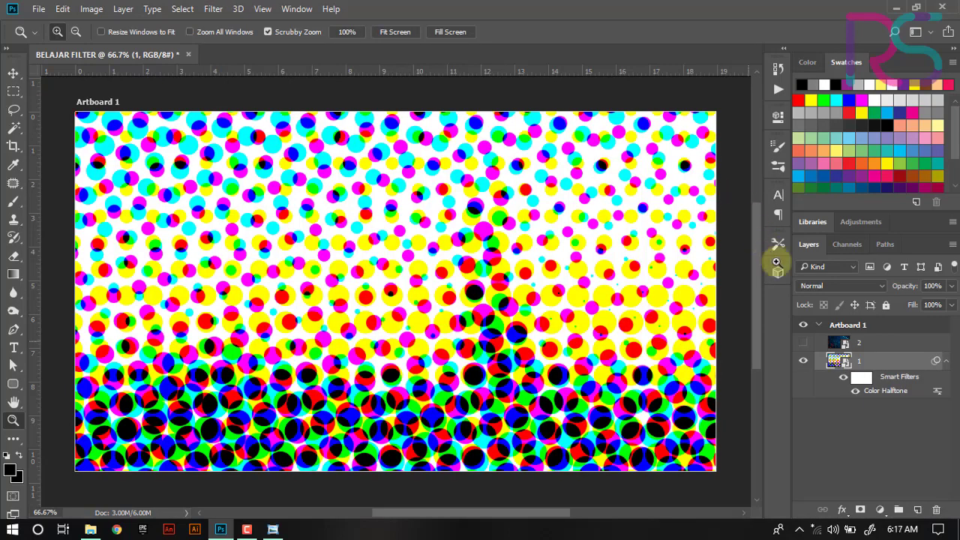
pyautogui.hotkey('ctrl', 'z')
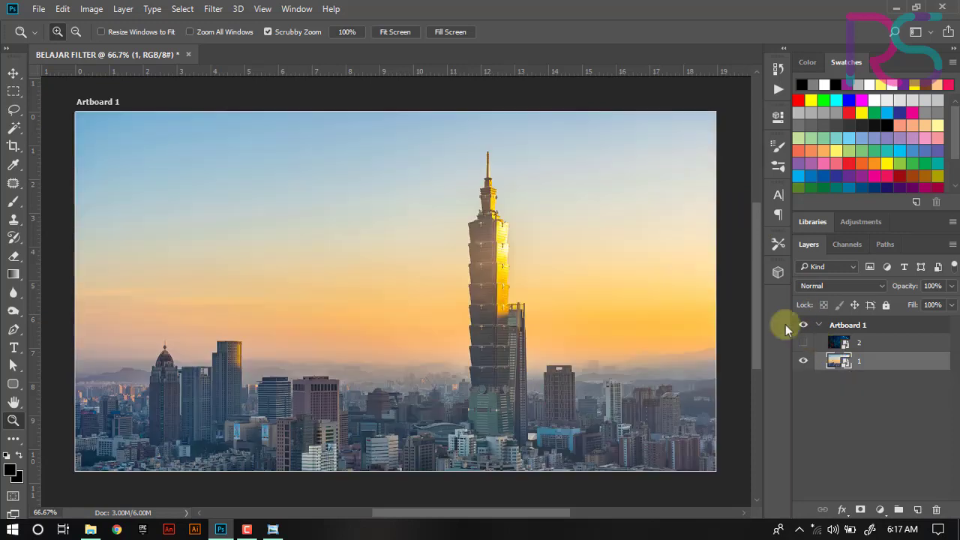
# - Apply Color Halftone again with a Max. Radius of 20 pixels
pyautogui.click(213, 9)
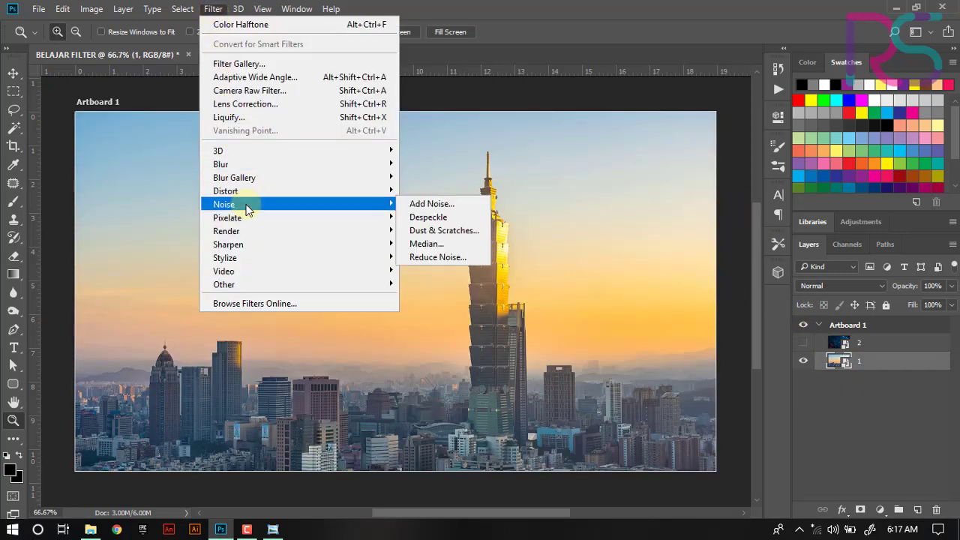
pyautogui.moveTo(290, 216)
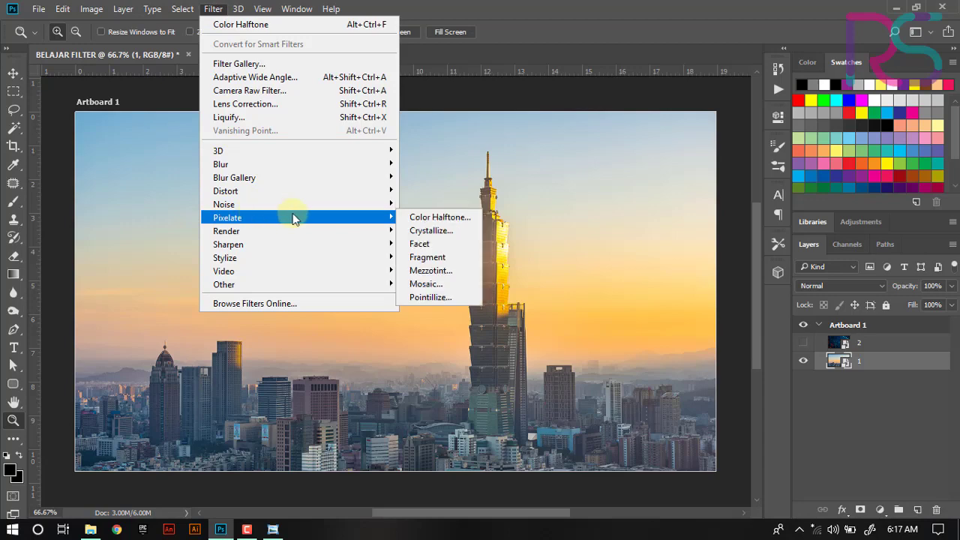
pyautogui.click(449, 217)
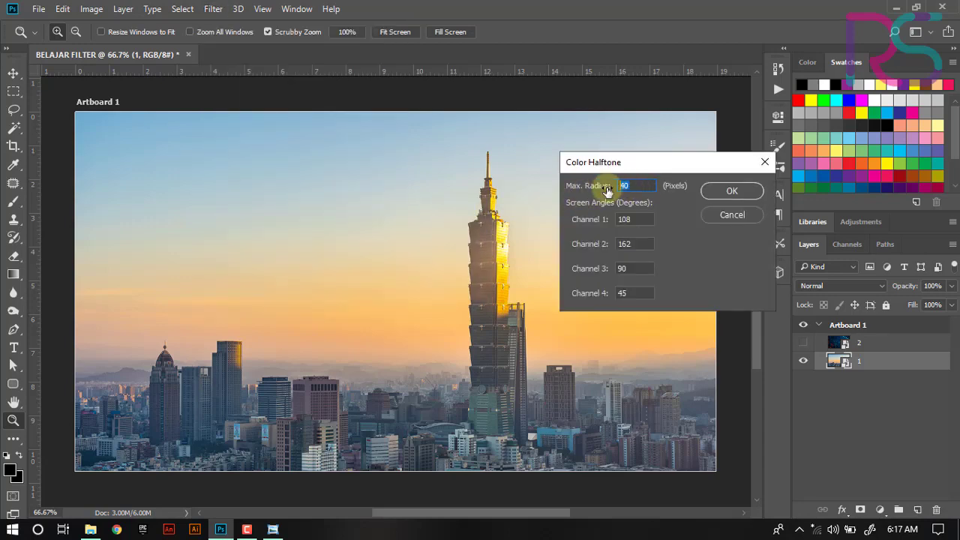
pyautogui.write('20')
pyautogui.press('Return')
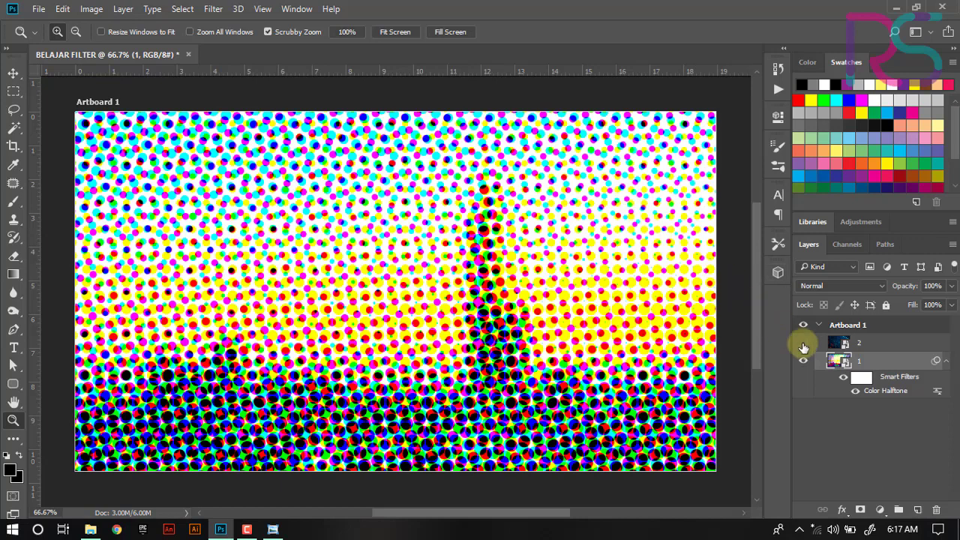
# - Show layer 2, stack the city layer 1 above it and set layer 1's blend mode to Multiply
pyautogui.click(804, 348)
pyautogui.moveTo(897, 362); pyautogui.dragTo(900, 342)
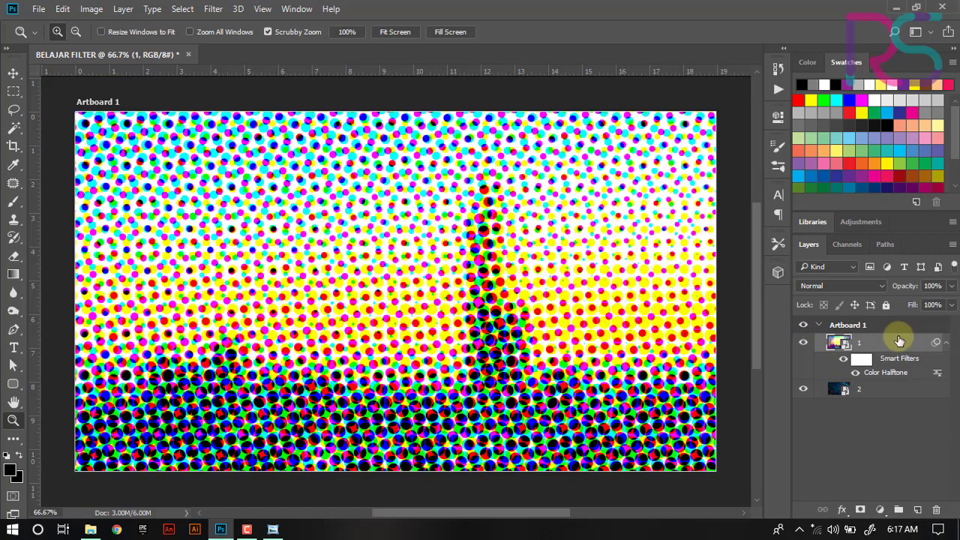
pyautogui.click(843, 285)
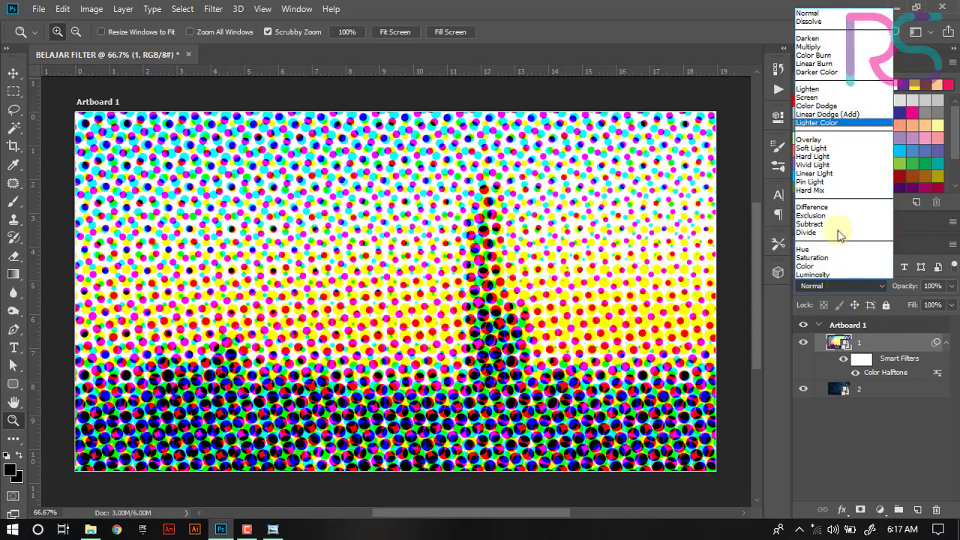
pyautogui.click(824, 47)
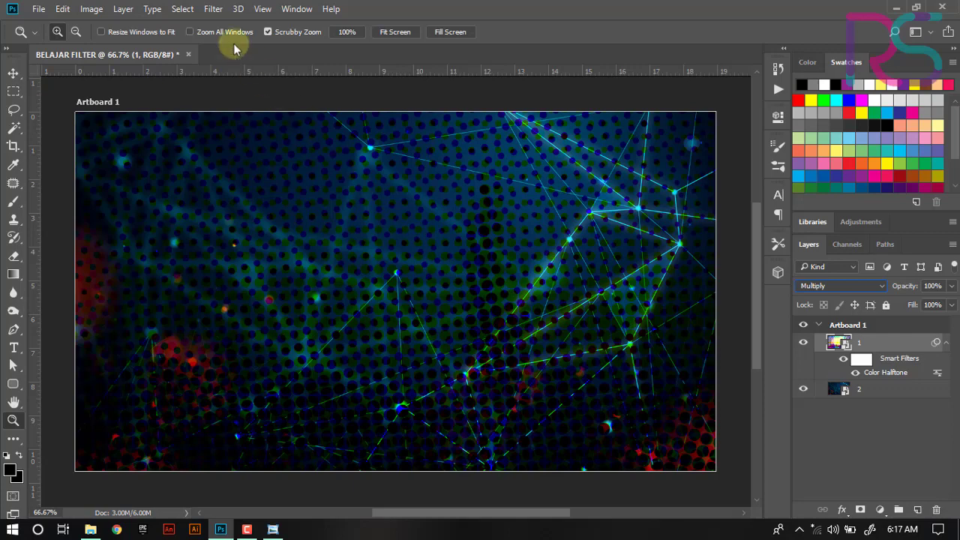
# - Delete the Color Halftone smart filter from layer 1
pyautogui.click(207, 11)
pyautogui.click(201, 9)
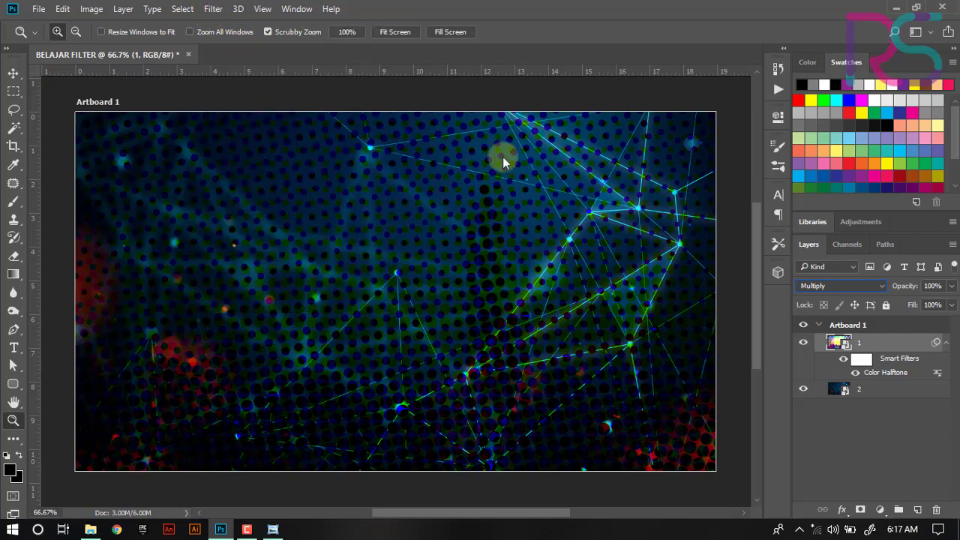
pyautogui.moveTo(906, 358); pyautogui.dragTo(936, 510)
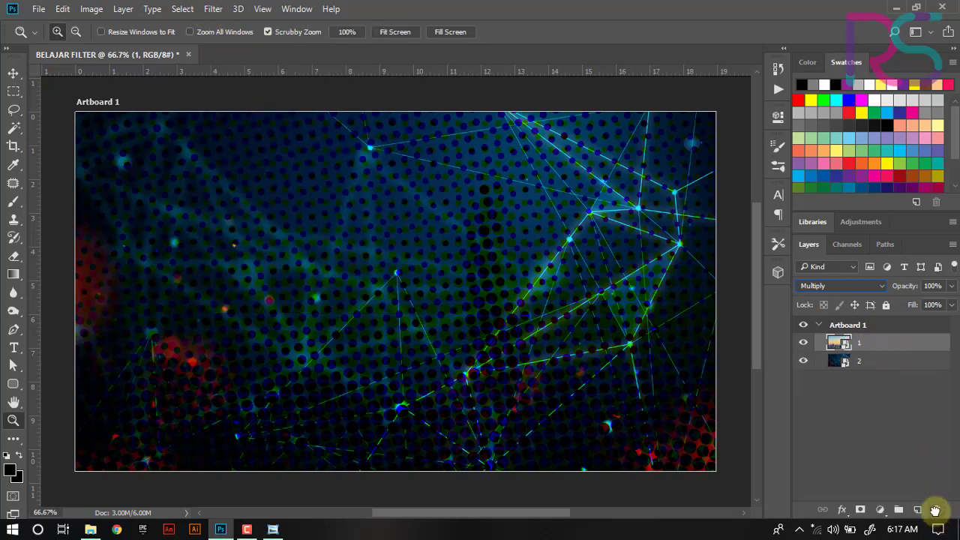
# - Return layer 1 to Normal blending, move it back below layer 2 and hide layer 2
pyautogui.click(841, 287)
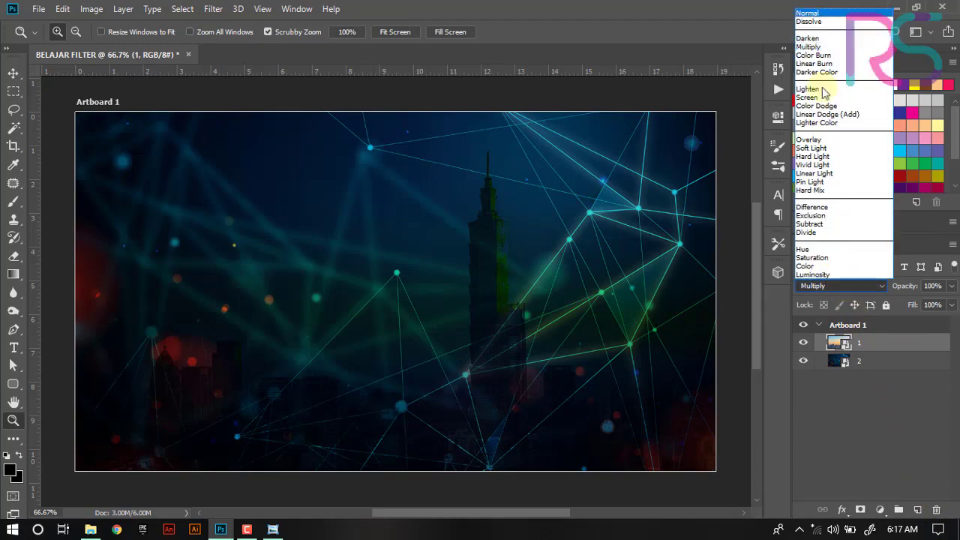
pyautogui.click(808, 14)
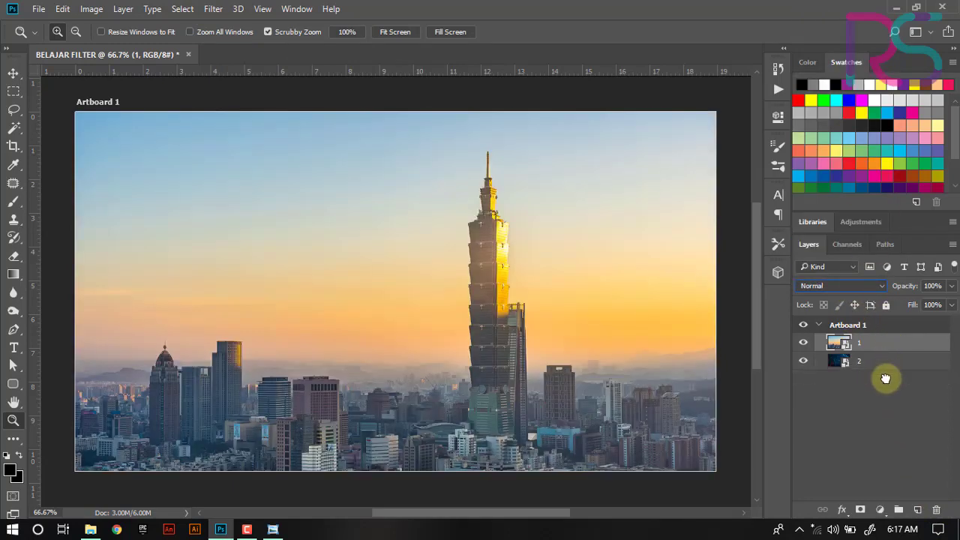
pyautogui.moveTo(868, 344); pyautogui.dragTo(869, 366)
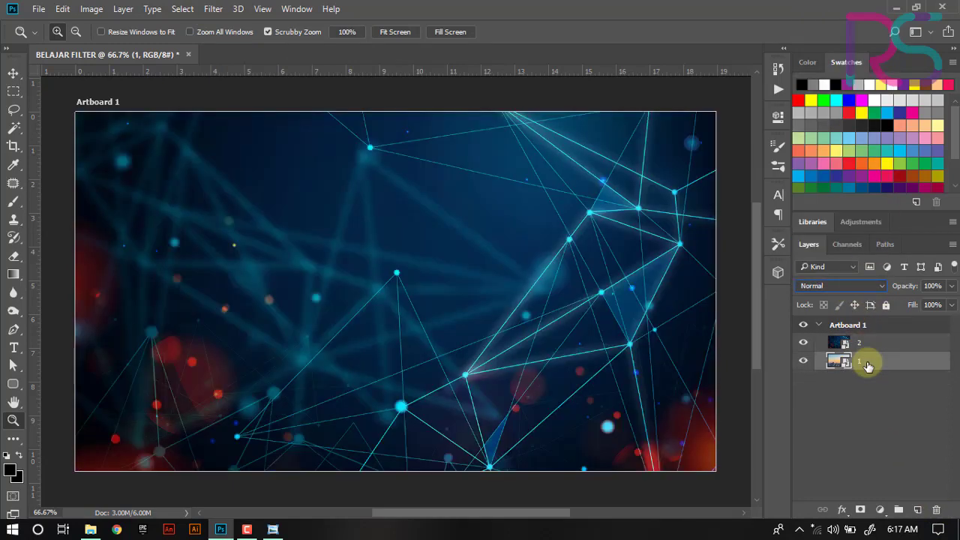
pyautogui.click(803, 343)
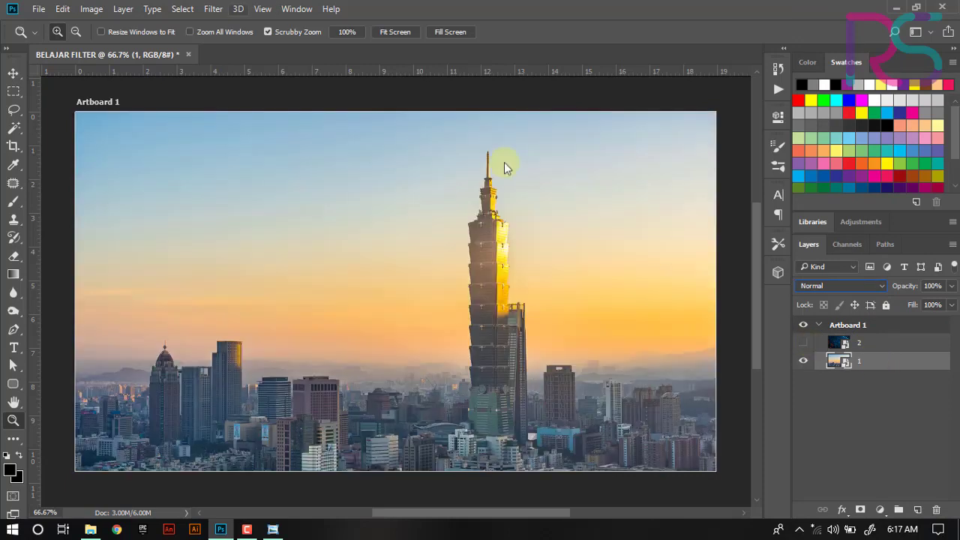
# - Apply the Pixelate Mosaic filter with a cell size of 34 square and undo it
pyautogui.click(215, 10)
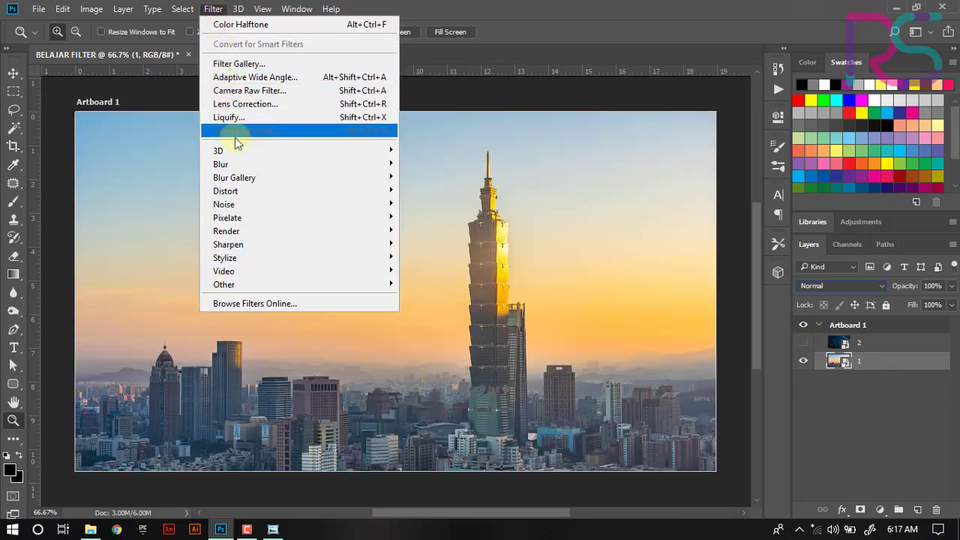
pyautogui.moveTo(247, 217)
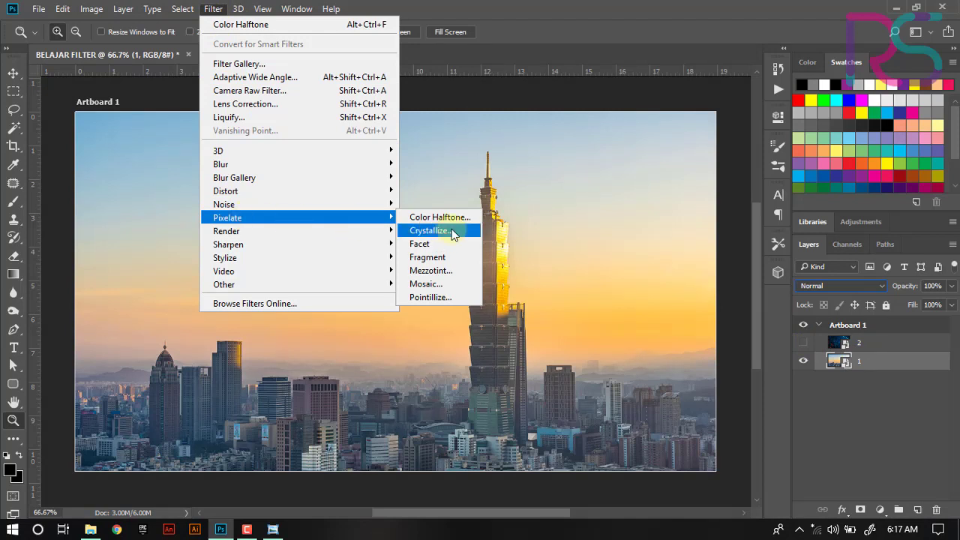
pyautogui.click(451, 284)
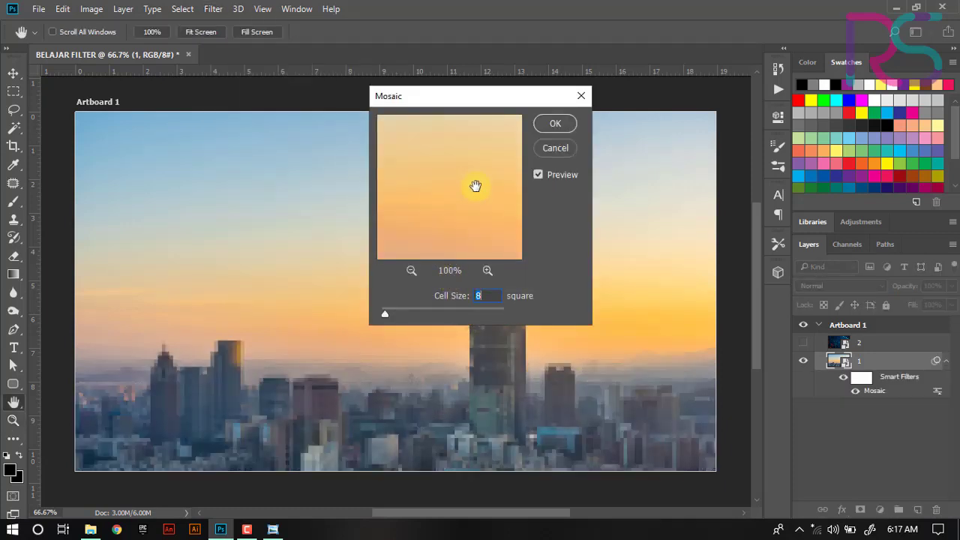
pyautogui.moveTo(463, 176); pyautogui.dragTo(455, 145)
pyautogui.moveTo(388, 312)
pyautogui.mouseDown()
pyautogui.moveTo(414, 312)
pyautogui.moveTo(396, 312)
pyautogui.mouseUp()
pyautogui.moveTo(559, 93); pyautogui.dragTo(871, 54)
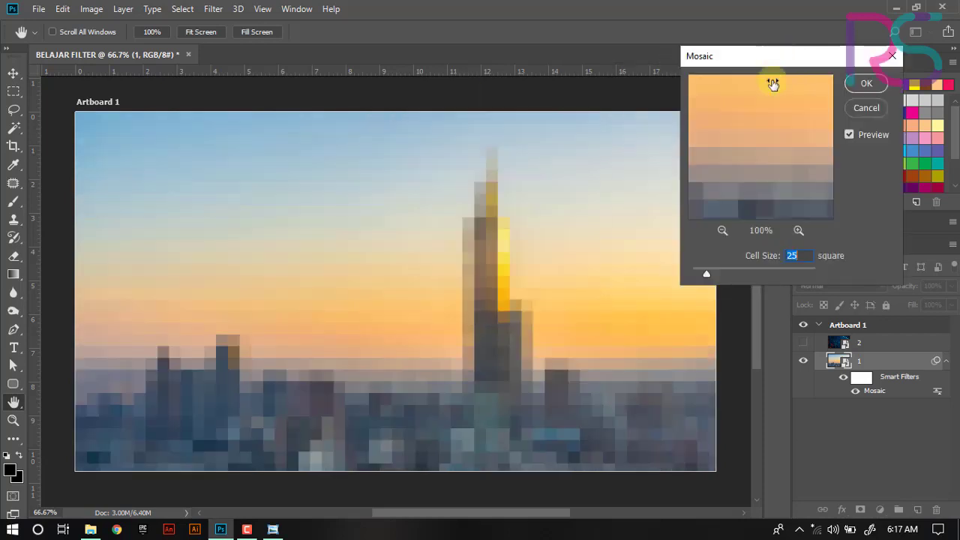
pyautogui.moveTo(709, 277)
pyautogui.mouseDown()
pyautogui.moveTo(692, 273)
pyautogui.moveTo(712, 279)
pyautogui.moveTo(719, 272)
pyautogui.moveTo(699, 269)
pyautogui.moveTo(713, 268)
pyautogui.mouseUp()
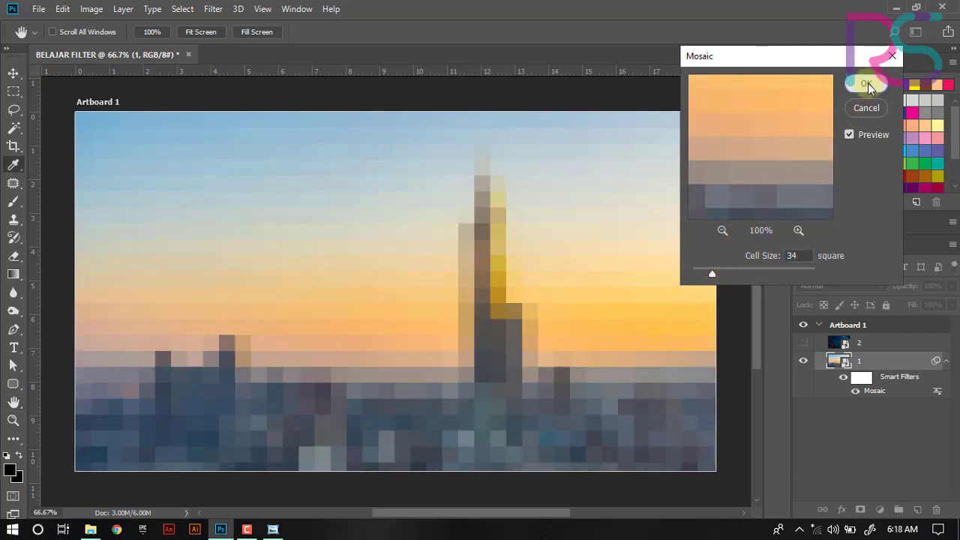
pyautogui.click(868, 84)
pyautogui.hotkey('ctrl', 'z')
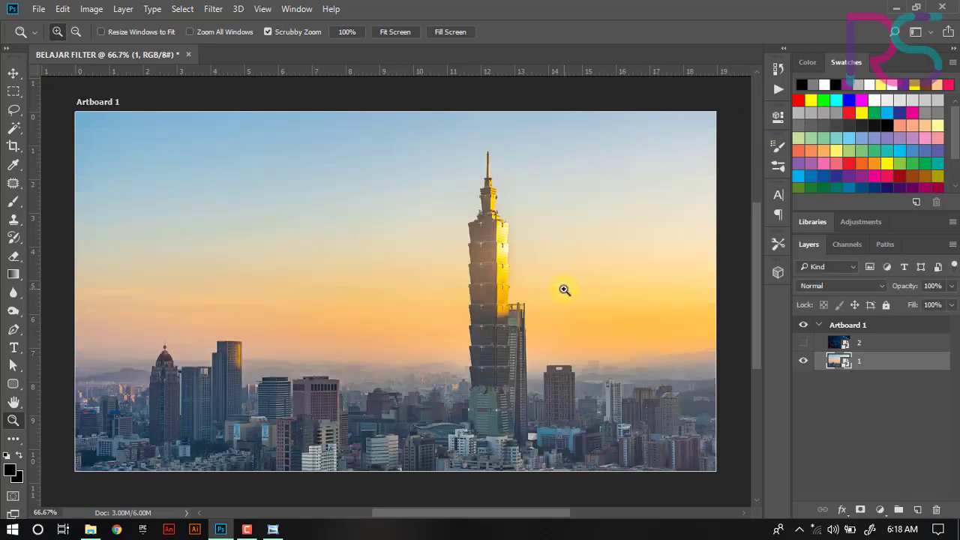
# - Apply the Render Clouds filter to the city layer and undo it
pyautogui.click(213, 9)
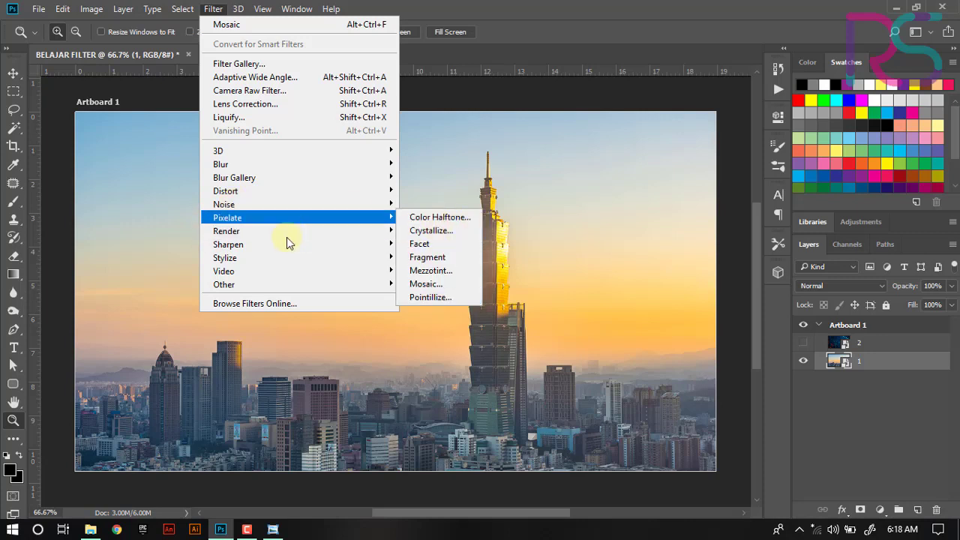
pyautogui.moveTo(286, 237)
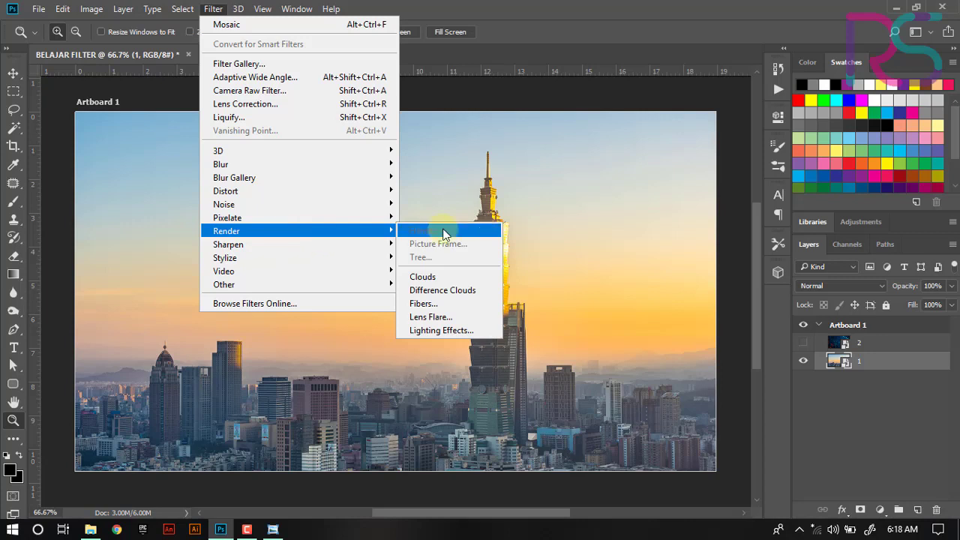
pyautogui.click(433, 279)
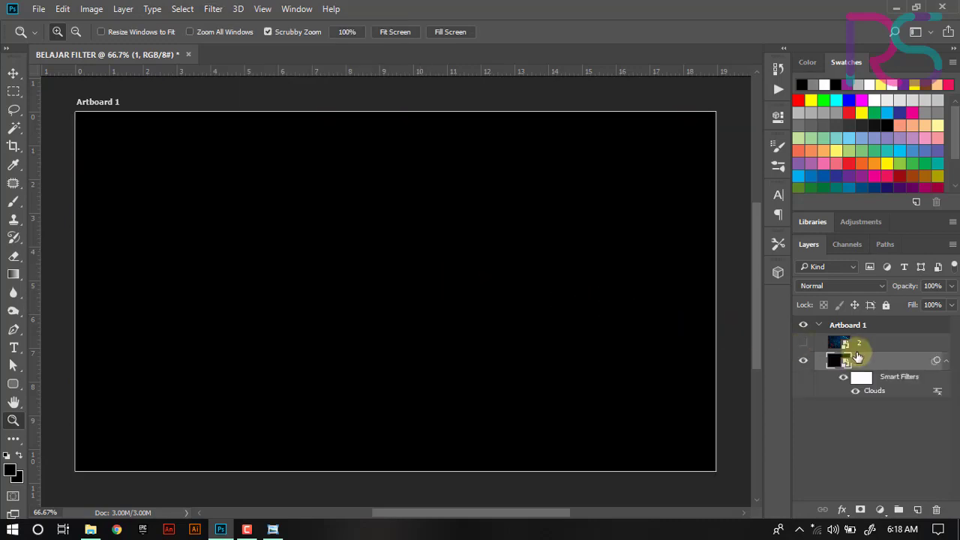
pyautogui.hotkey('ctrl', 'z')
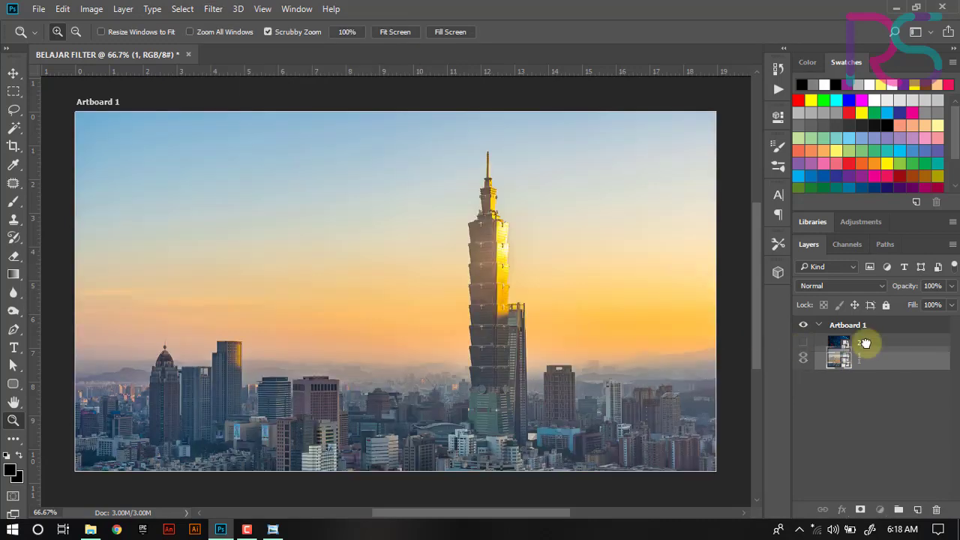
# - Place layer 1 above layer 2 and select layer 1
pyautogui.moveTo(864, 335); pyautogui.dragTo(866, 338)
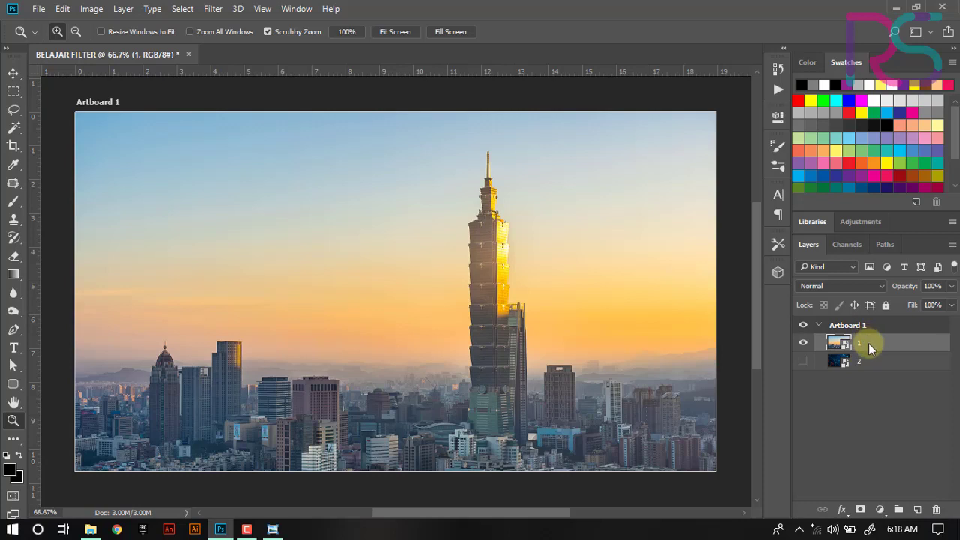
pyautogui.click(870, 360)
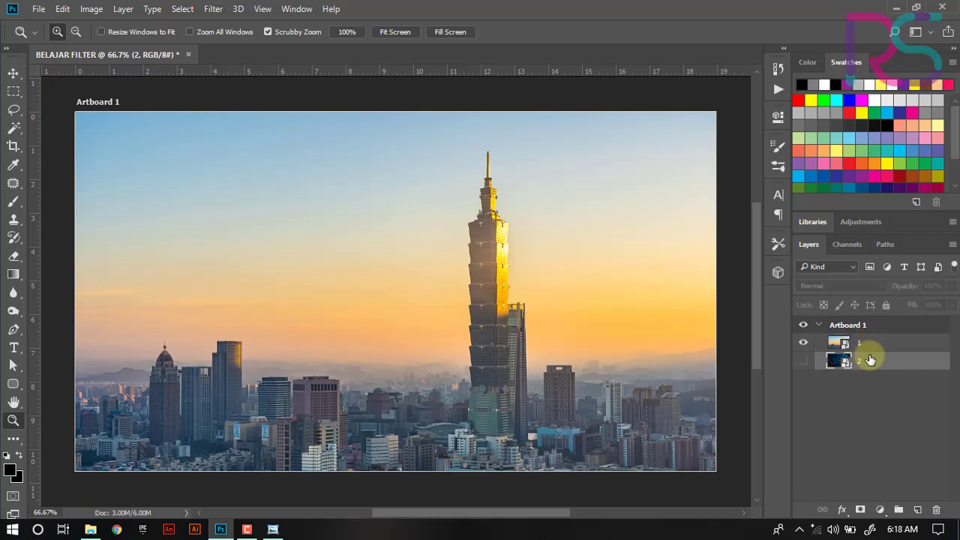
pyautogui.click(863, 340)
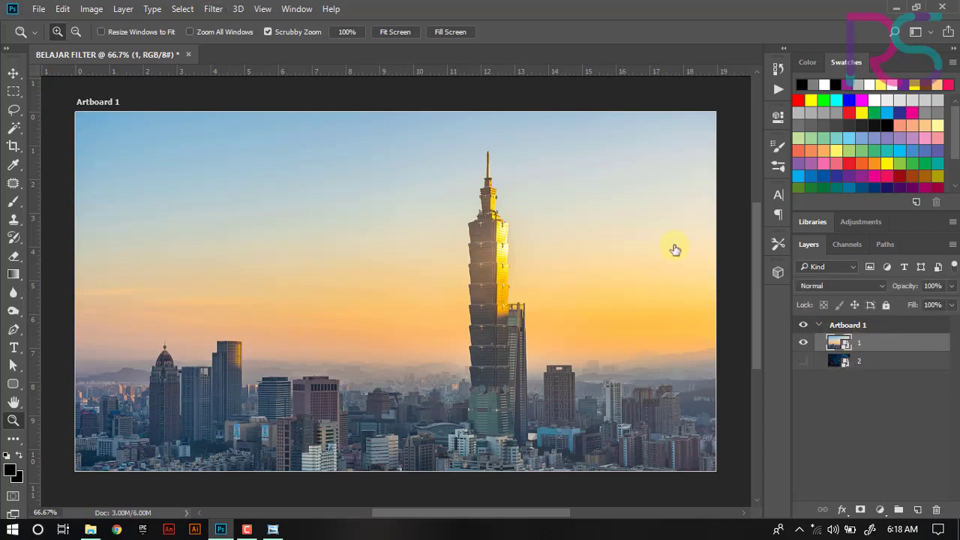
# - Try the Render Clouds filter on layer 1 with filter mask density 34% and feather 13.3 px, then undo it
pyautogui.click(213, 9)
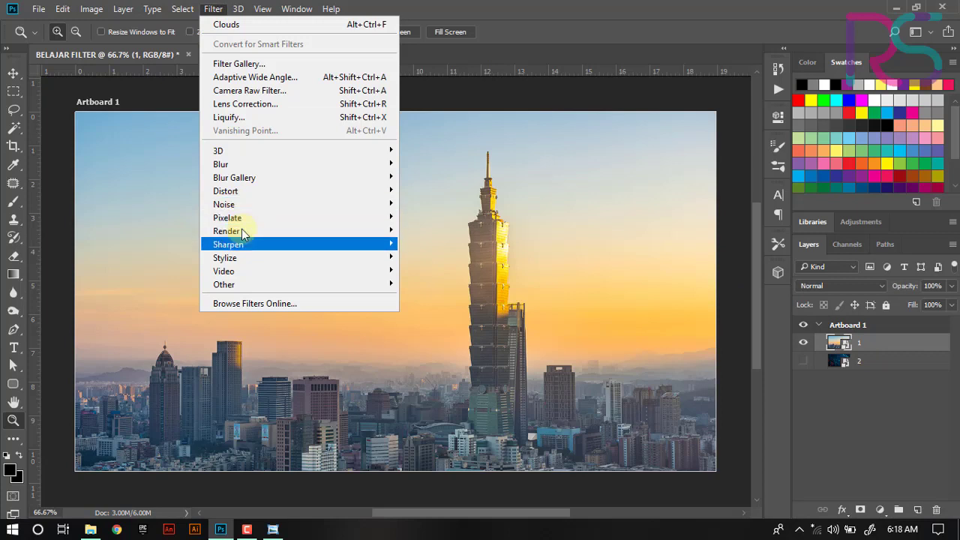
pyautogui.click(463, 277)
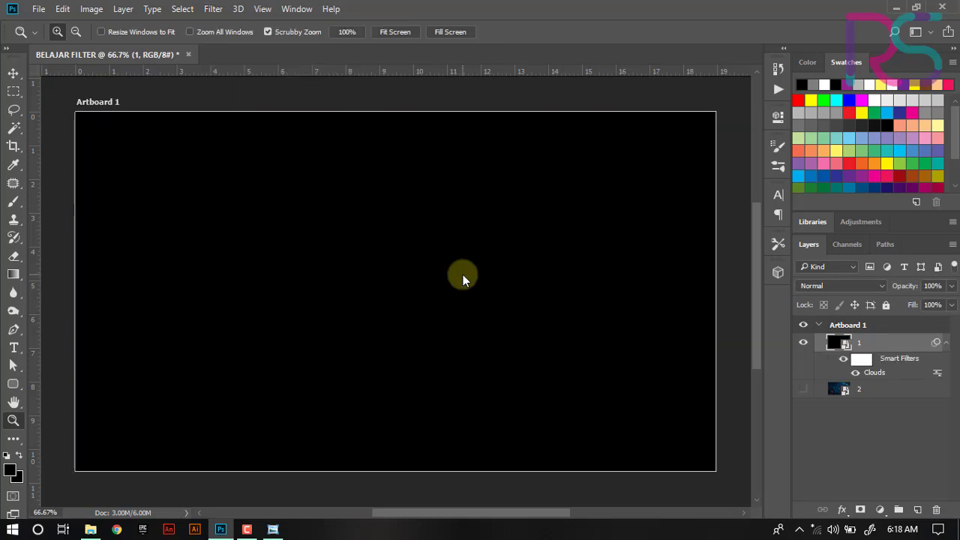
pyautogui.doubleClick(861, 358)
pyautogui.moveTo(740, 216); pyautogui.dragTo(628, 214)
pyautogui.moveTo(574, 248); pyautogui.dragTo(595, 249)
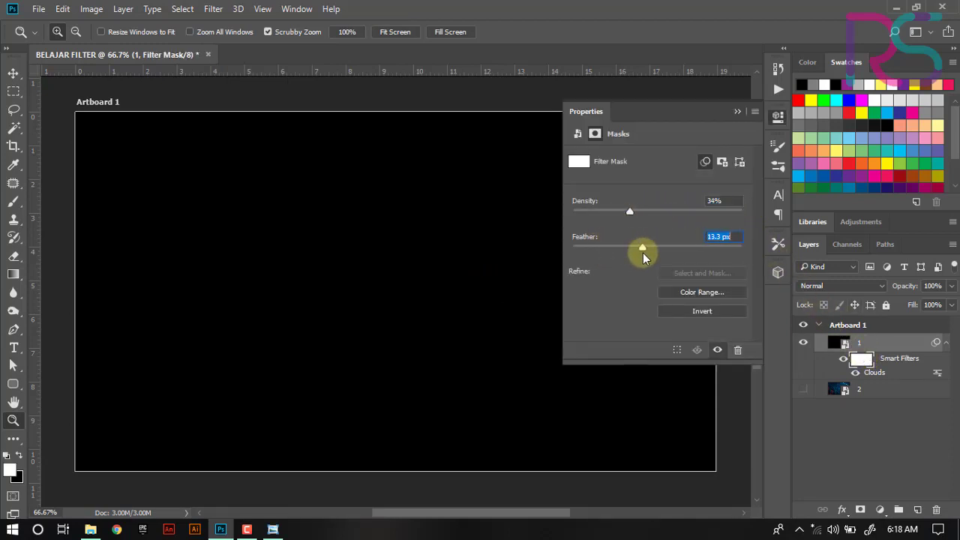
pyautogui.click(779, 116)
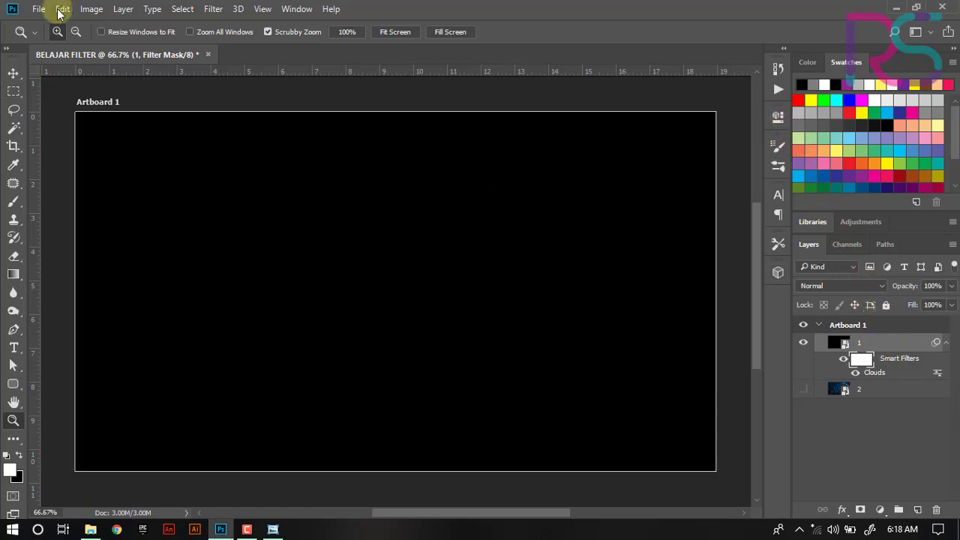
pyautogui.hotkey('ctrl', 'z')
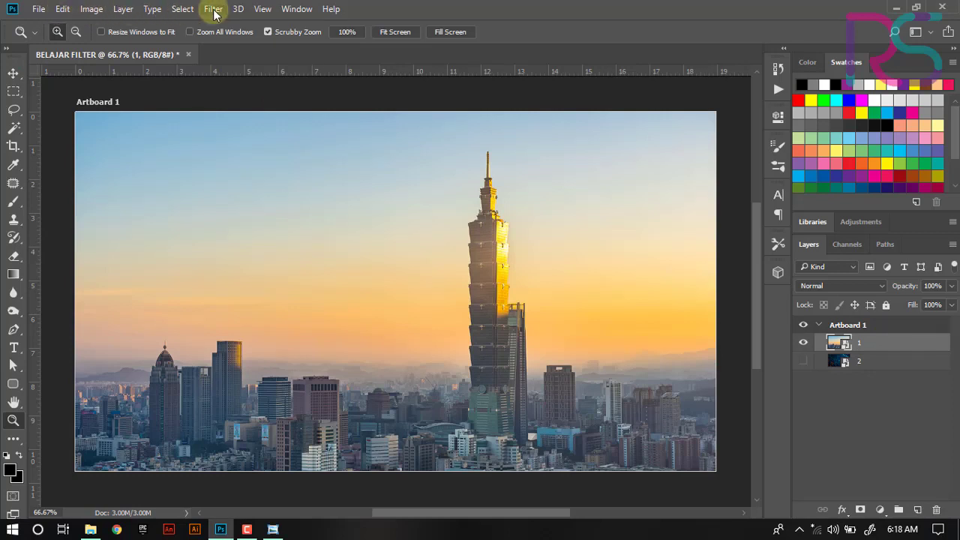
# - Apply the Render Difference Clouds filter to layer 1 and undo it
pyautogui.click(214, 9)
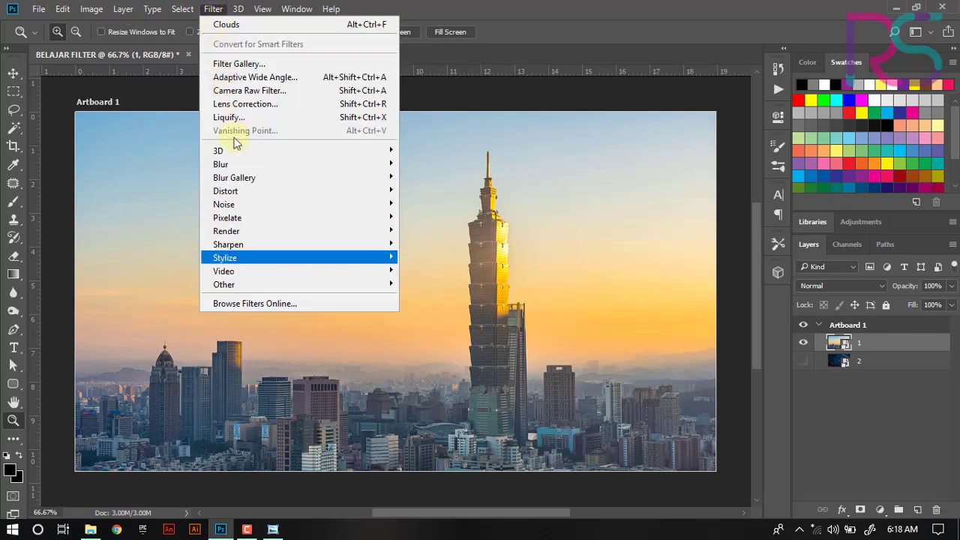
pyautogui.moveTo(250, 236)
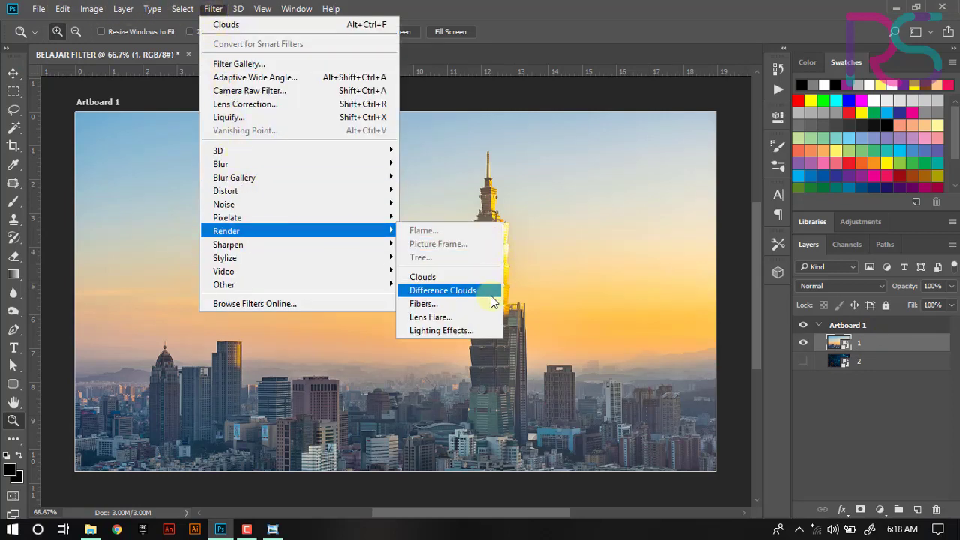
pyautogui.click(478, 292)
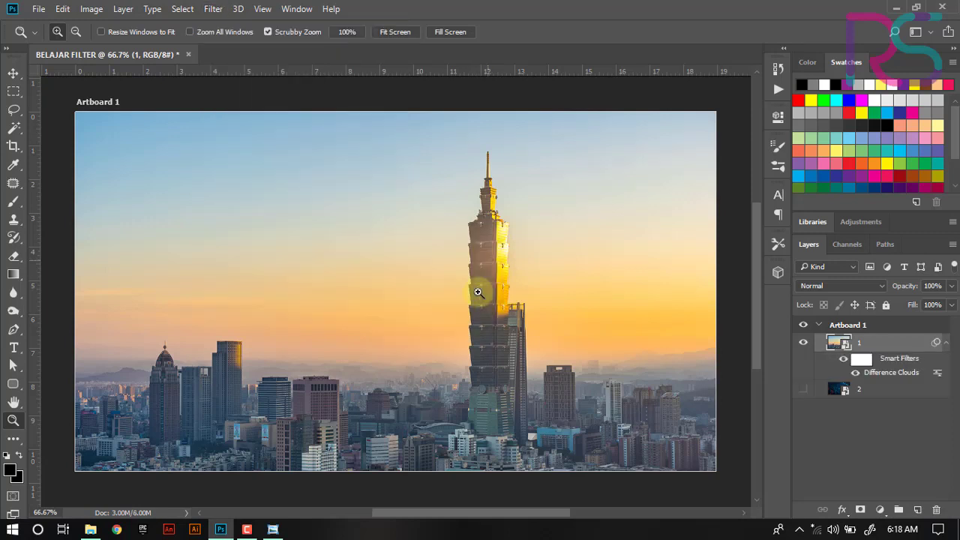
pyautogui.click(13, 73)
pyautogui.hotkey('ctrl', 'z')
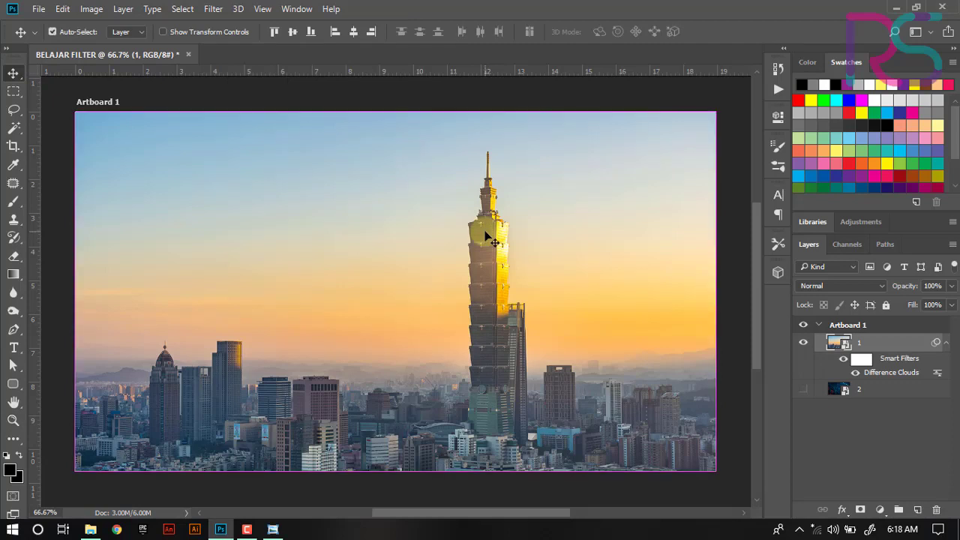
# - Try a Lens Flare on layer 1 placed in the upper right, brightness 100% and 35mm Prime lens, then undo it
pyautogui.click(211, 11)
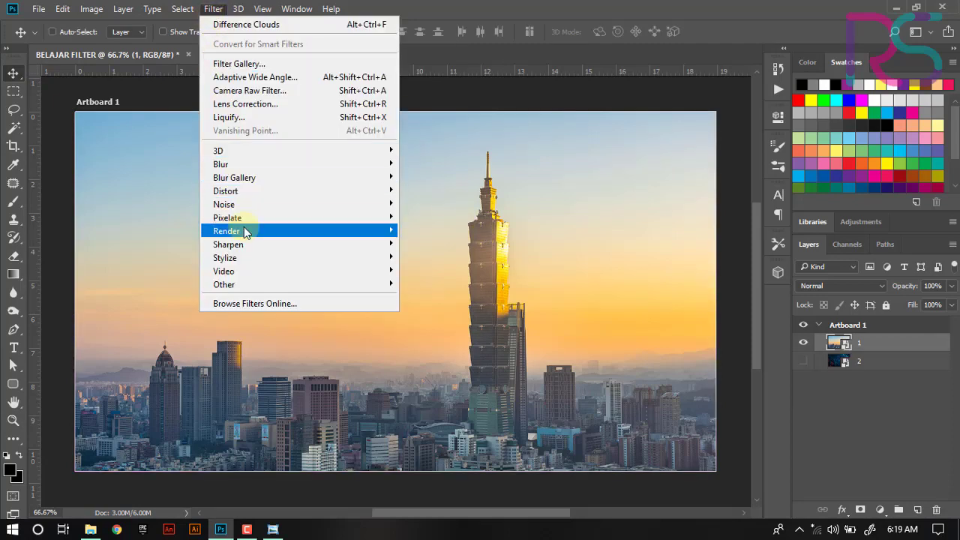
pyautogui.moveTo(246, 229)
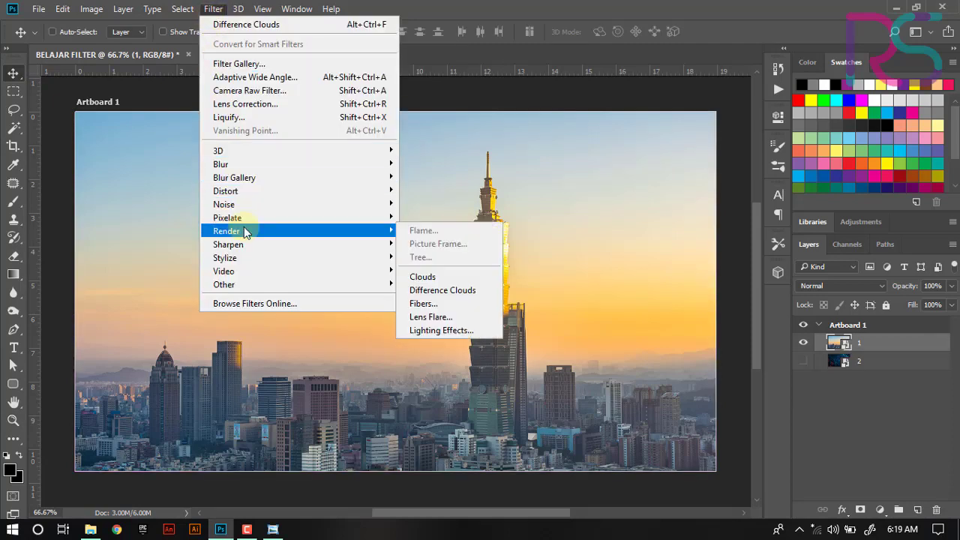
pyautogui.click(473, 318)
pyautogui.moveTo(483, 223); pyautogui.dragTo(497, 158)
pyautogui.moveTo(395, 309)
pyautogui.mouseDown()
pyautogui.moveTo(442, 307)
pyautogui.moveTo(379, 314)
pyautogui.moveTo(392, 322)
pyautogui.mouseUp()
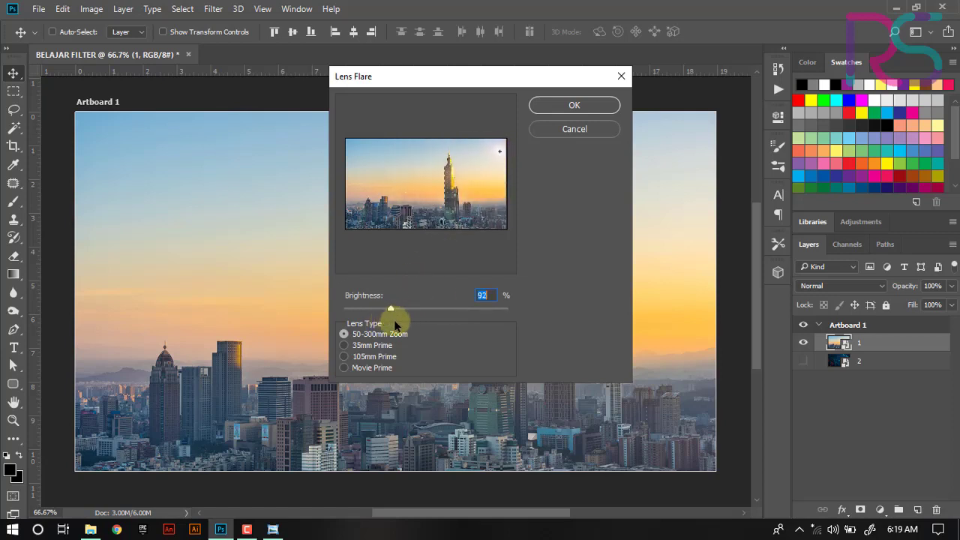
pyautogui.moveTo(494, 152); pyautogui.dragTo(494, 152)
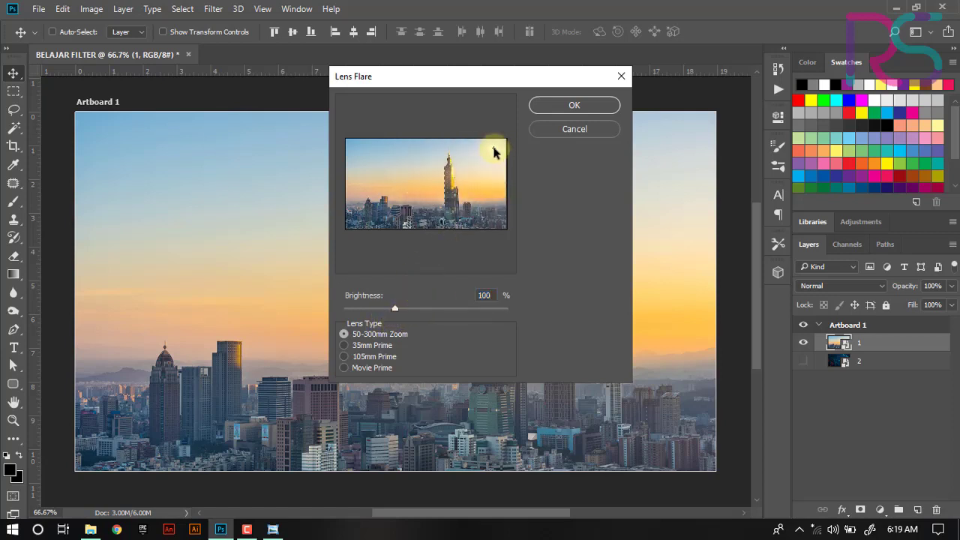
pyautogui.click(375, 355)
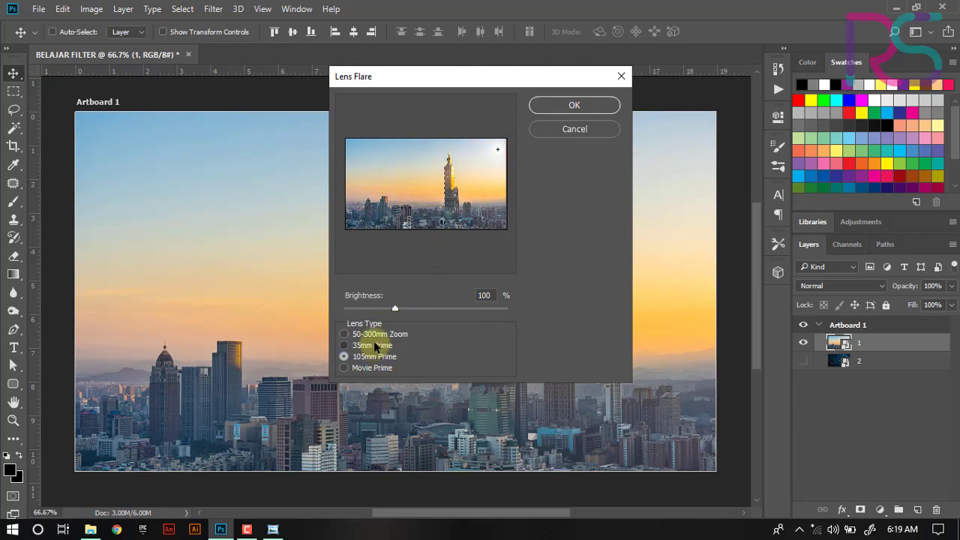
pyautogui.click(373, 345)
pyautogui.moveTo(497, 150); pyautogui.dragTo(493, 159)
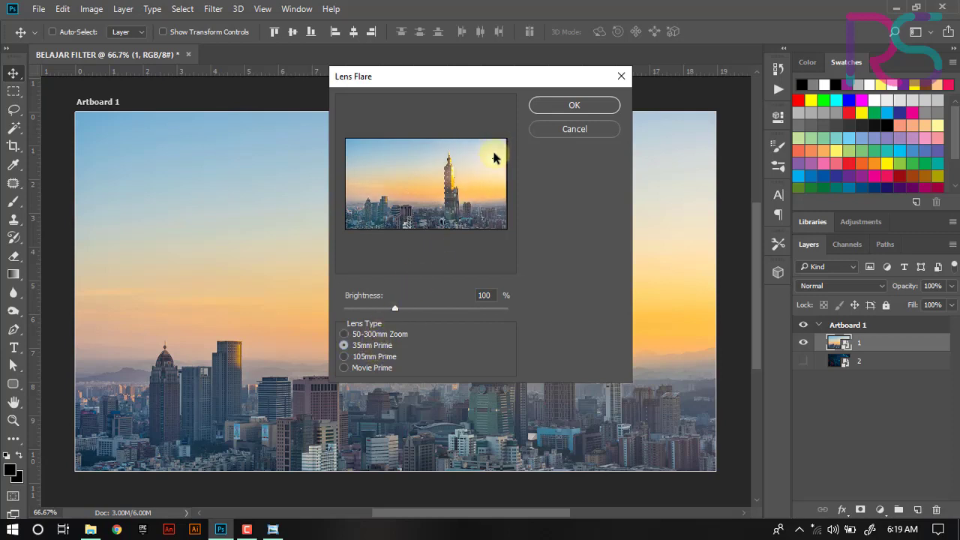
pyautogui.click(583, 104)
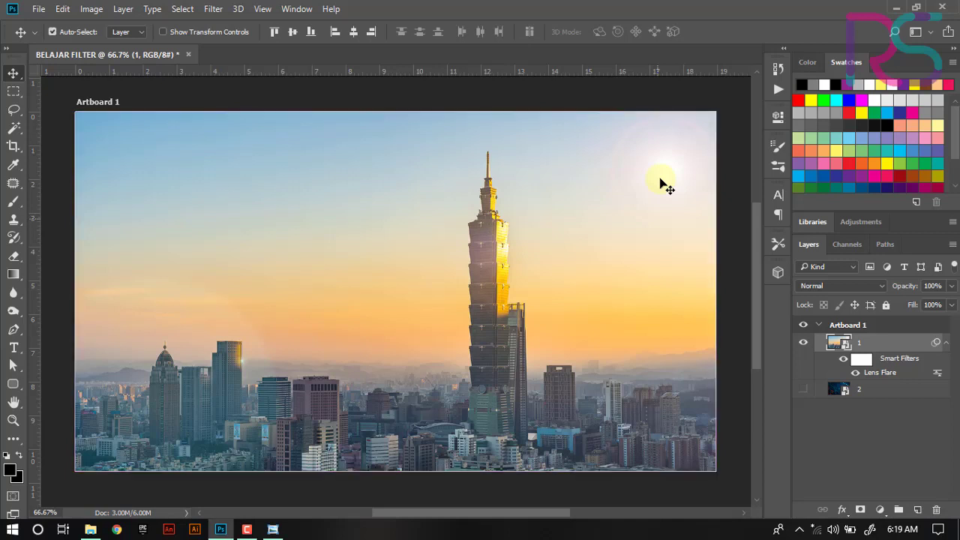
pyautogui.hotkey('ctrl', 'z')
# - Apply the Render Lighting Effects filter to layer 1 with its default spot light, then undo it
pyautogui.click(214, 9)
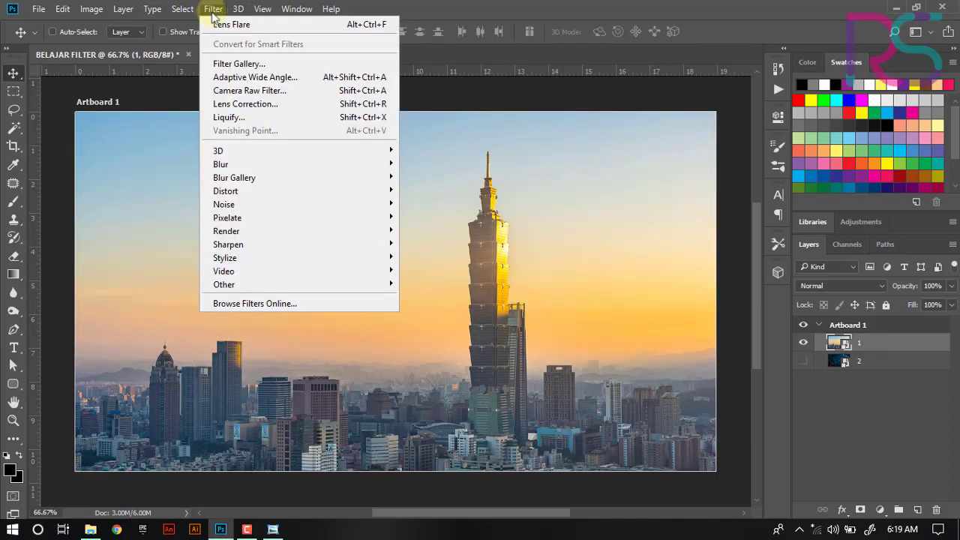
pyautogui.moveTo(266, 231)
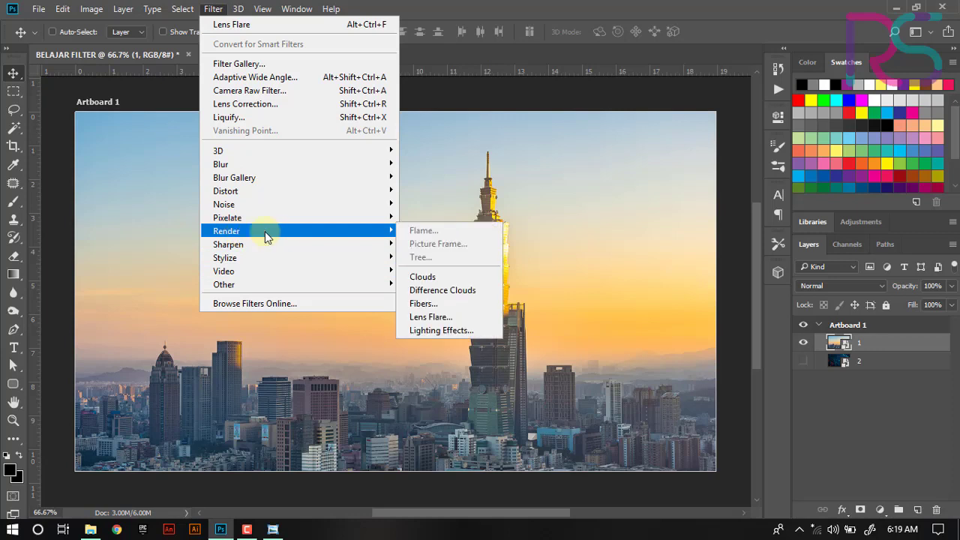
pyautogui.click(450, 330)
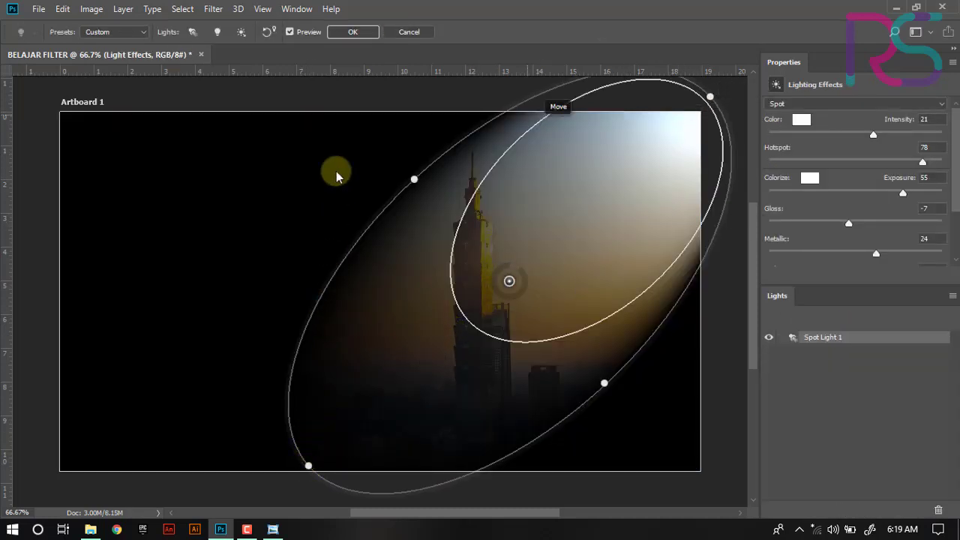
pyautogui.click(351, 33)
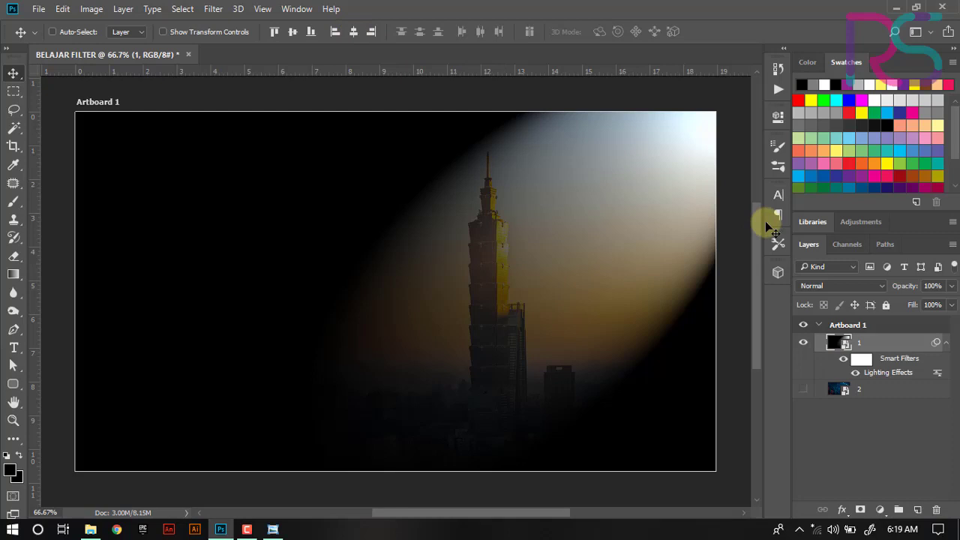
pyautogui.hotkey('ctrl', 'z')
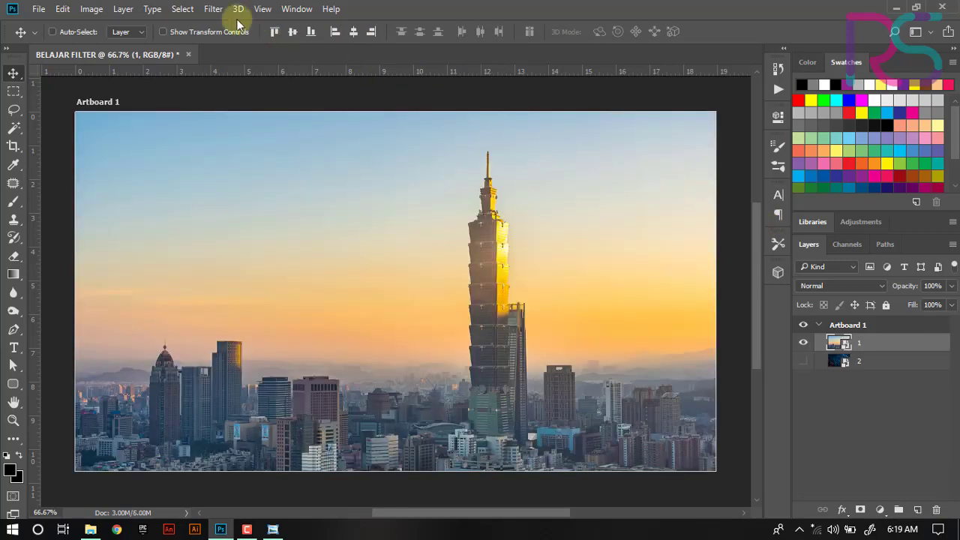
# - Apply the Stylize Oil Paint filter to layer 1 with its default brush settings, then undo it
pyautogui.click(215, 9)
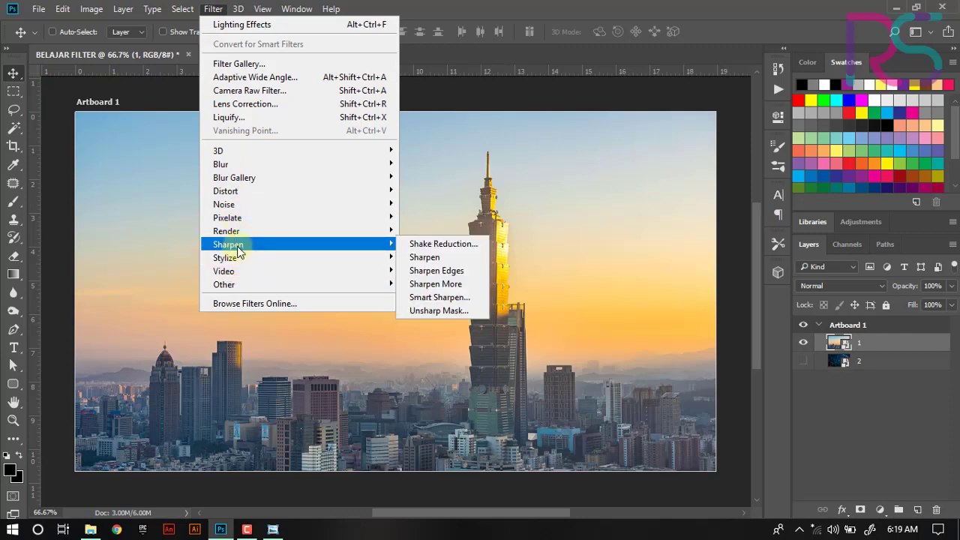
pyautogui.moveTo(245, 268)
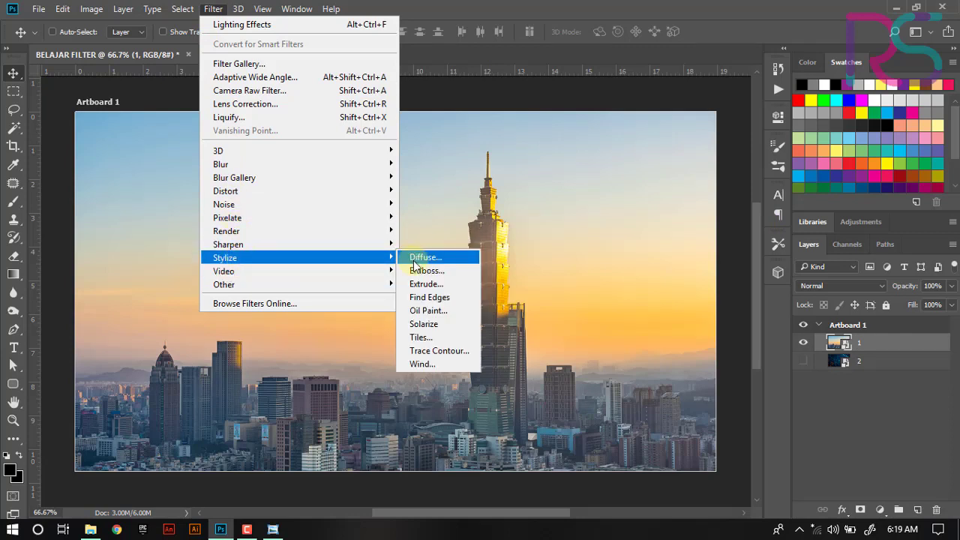
pyautogui.click(438, 315)
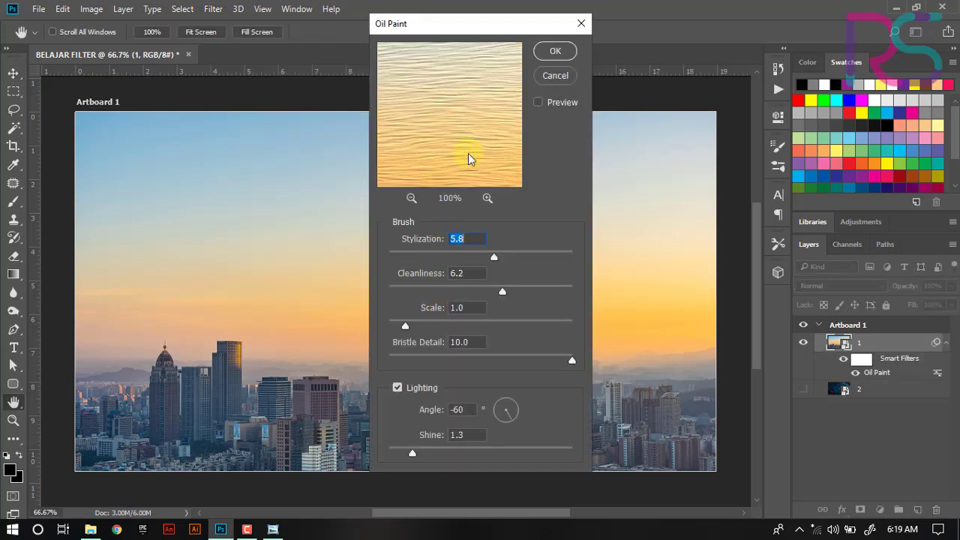
pyautogui.click(411, 198)
pyautogui.click(412, 197)
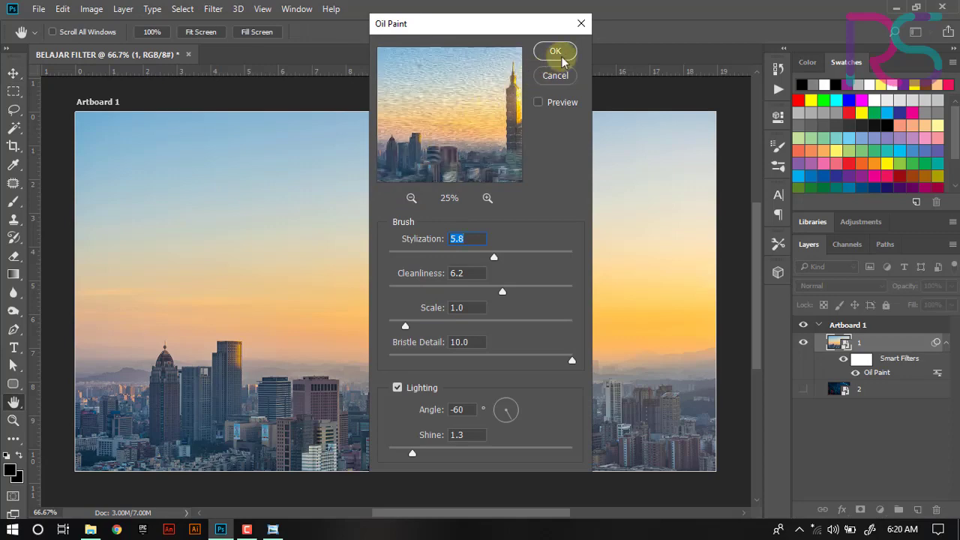
pyautogui.click(555, 51)
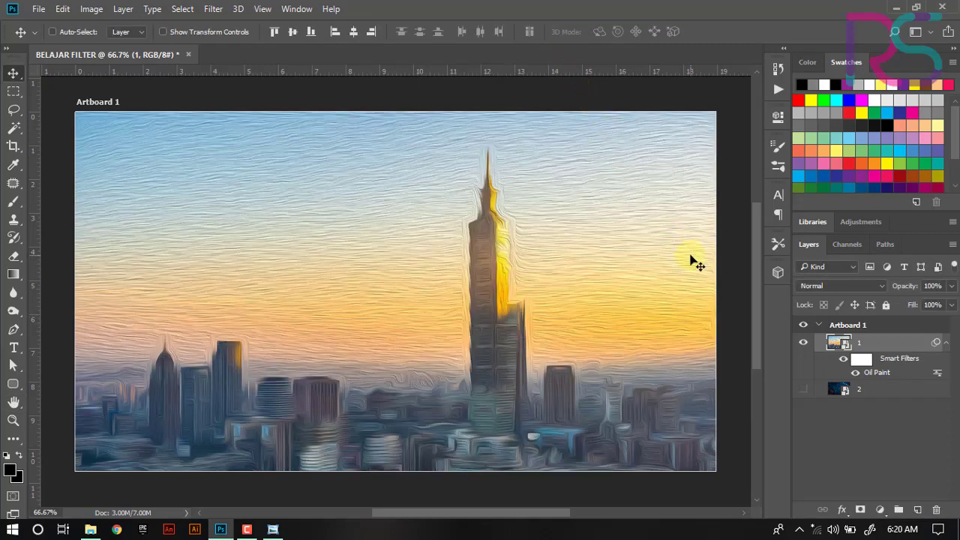
pyautogui.press('ctrl')
pyautogui.hotkey('ctrl', 'z')
# - Try the Other High Pass filter on layer 1 with radius 7.6 pixels and cancel it
pyautogui.click(214, 9)
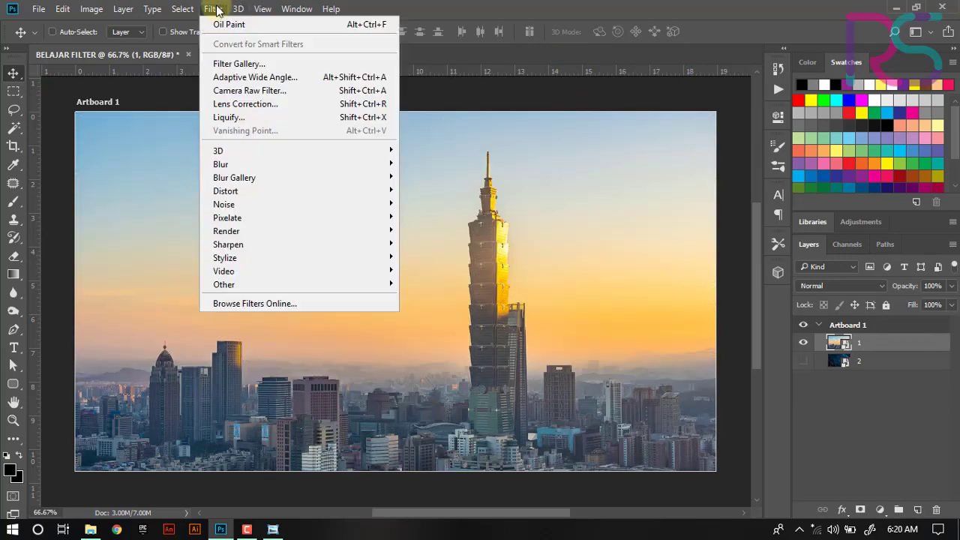
pyautogui.moveTo(265, 268)
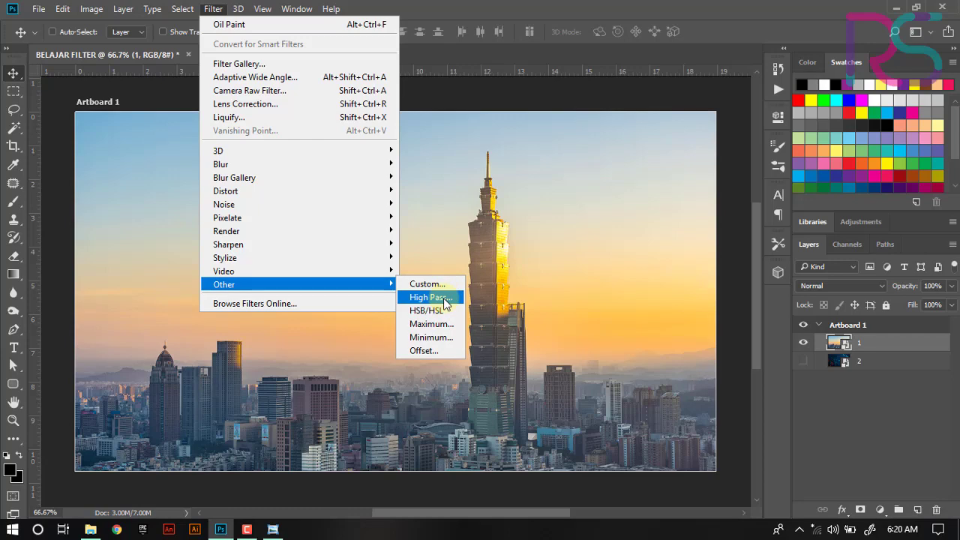
pyautogui.click(429, 297)
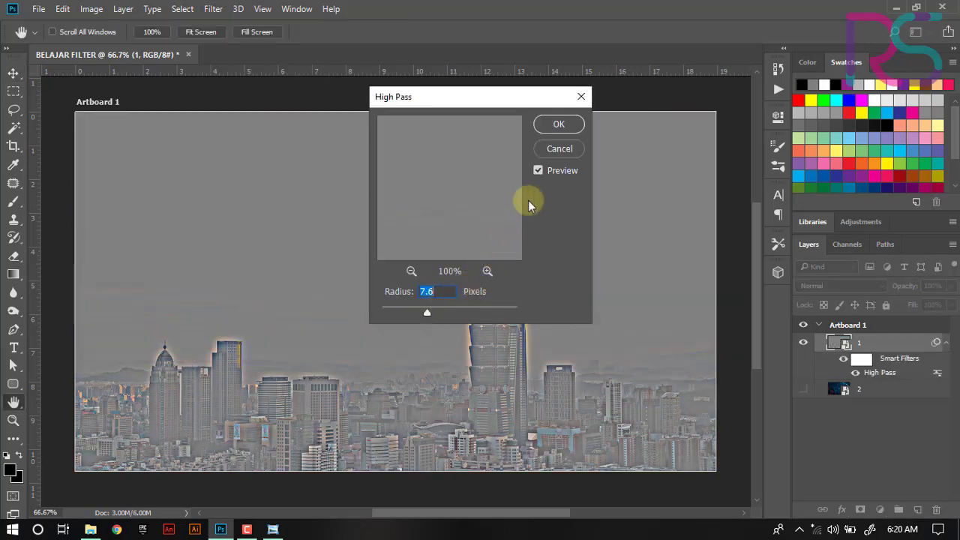
pyautogui.click(559, 150)
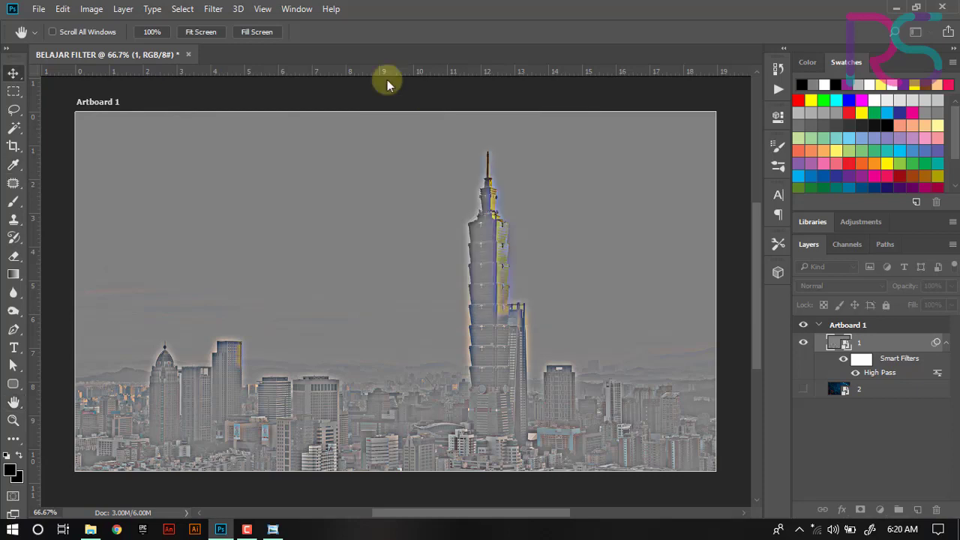
pyautogui.click(213, 9)
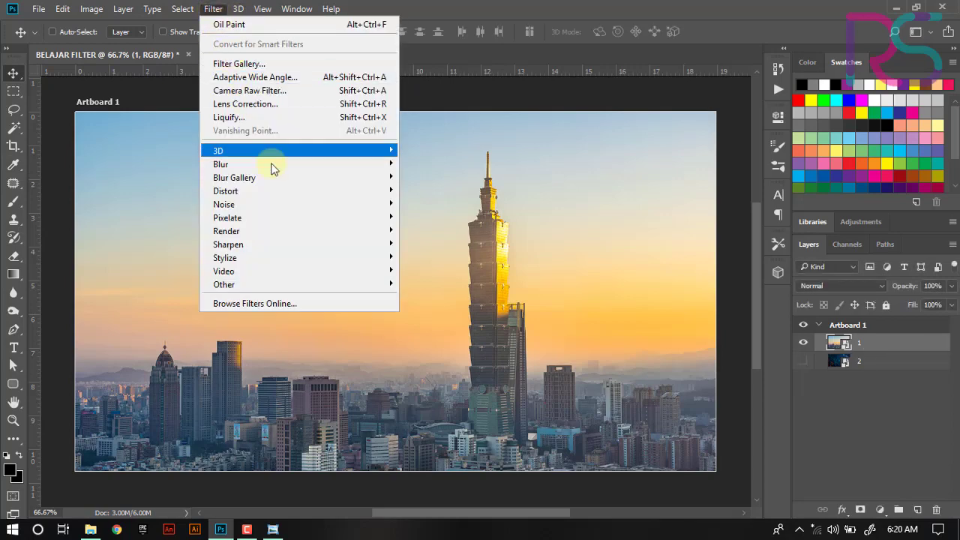
pyautogui.moveTo(306, 256)
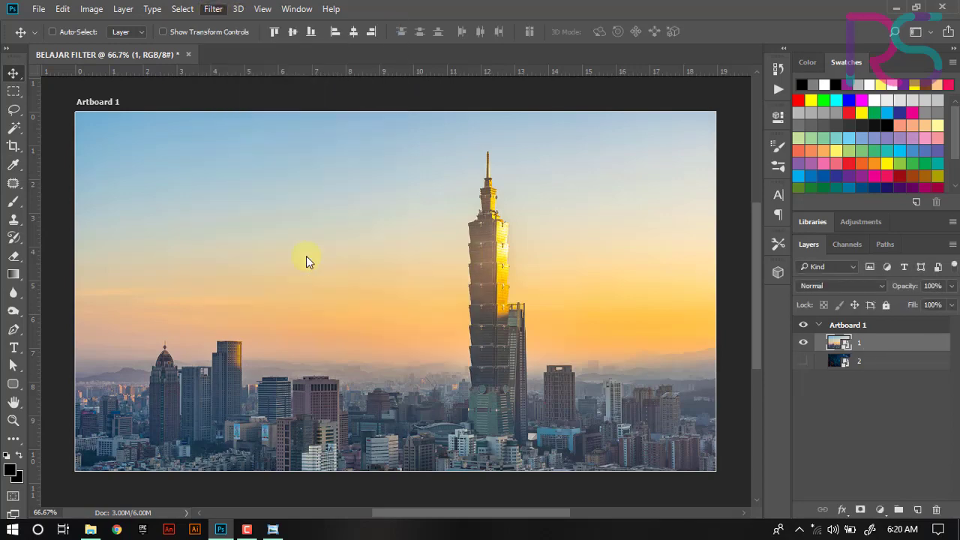
pyautogui.click(480, 18)
# - Apply the Noise Dust & Scratches filter to layer 1 with radius 32 pixels and threshold 0 levels
pyautogui.click(214, 9)
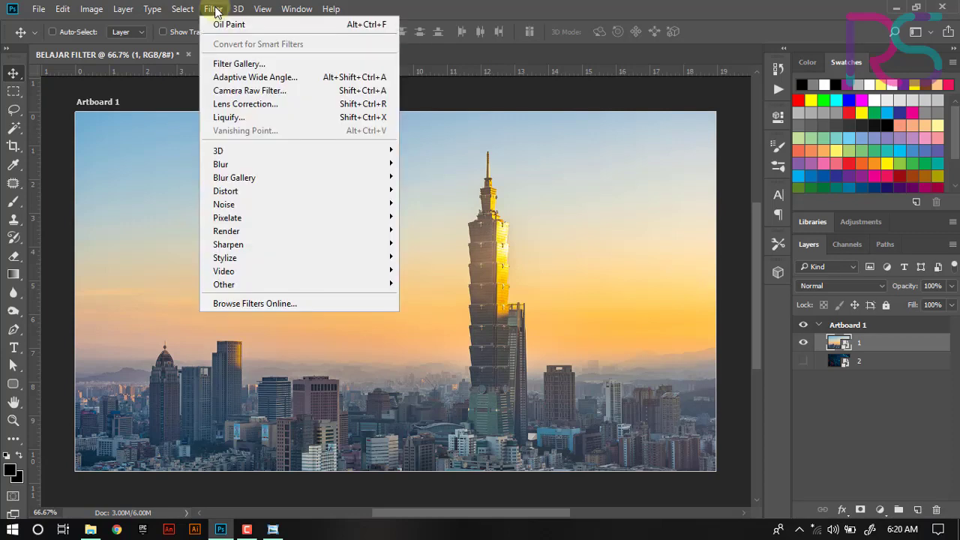
pyautogui.moveTo(250, 205)
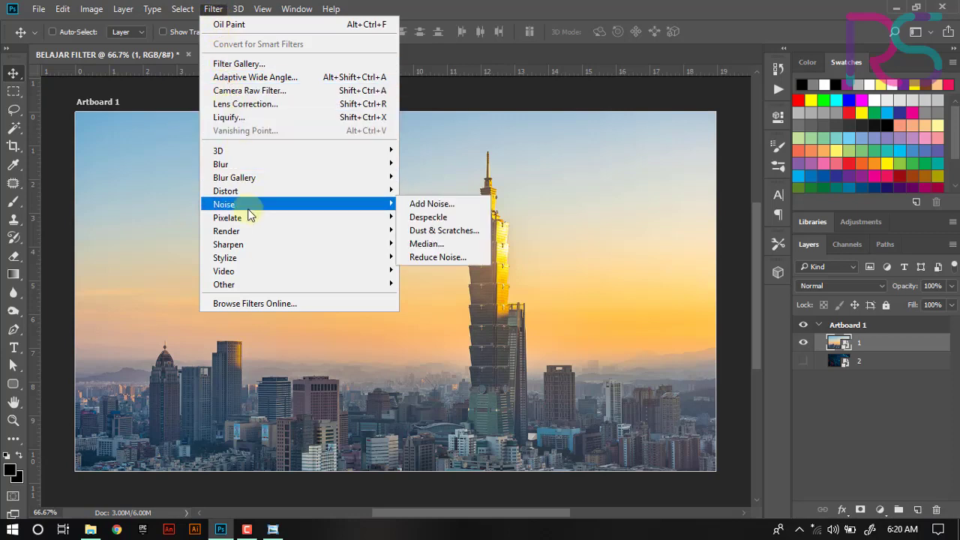
pyautogui.click(434, 232)
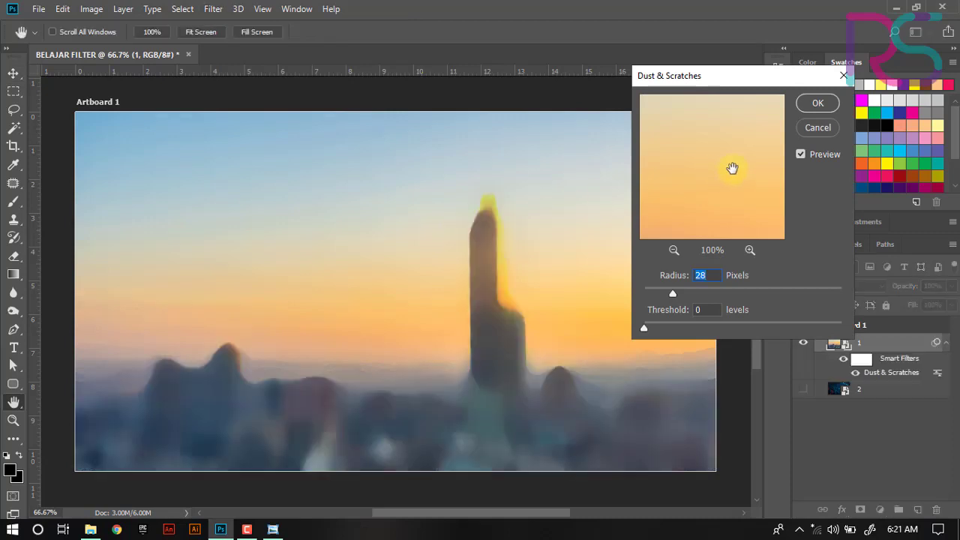
pyautogui.moveTo(739, 81); pyautogui.dragTo(604, 83)
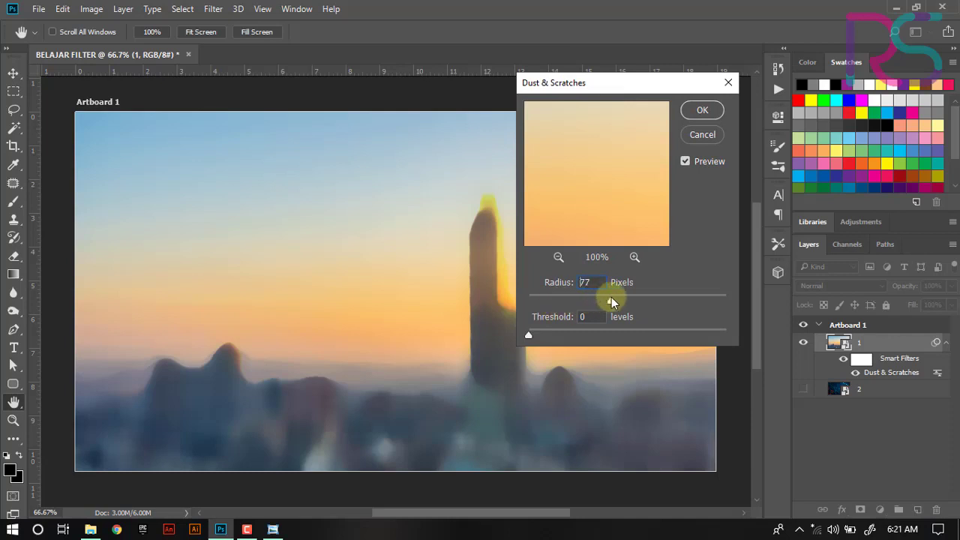
pyautogui.moveTo(612, 298); pyautogui.dragTo(556, 305)
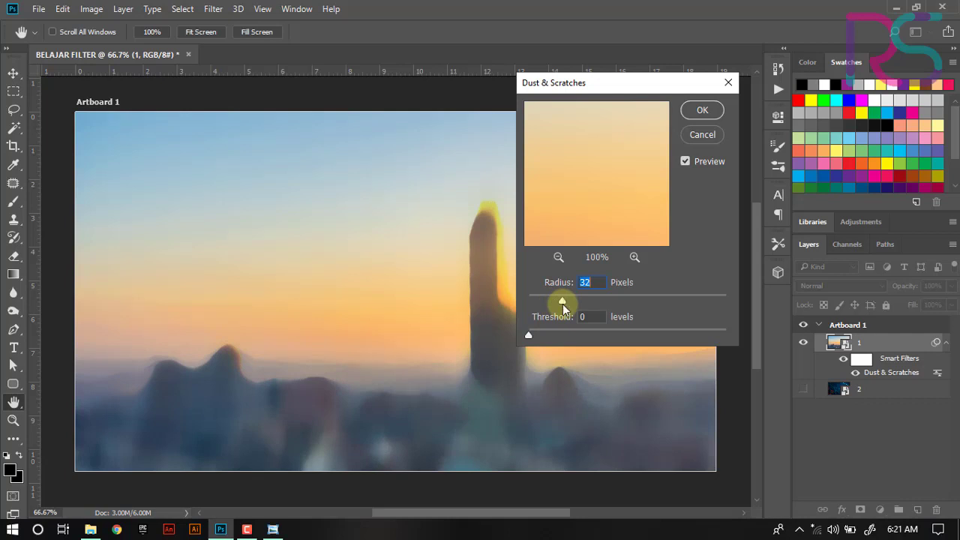
pyautogui.moveTo(528, 335); pyautogui.dragTo(480, 338)
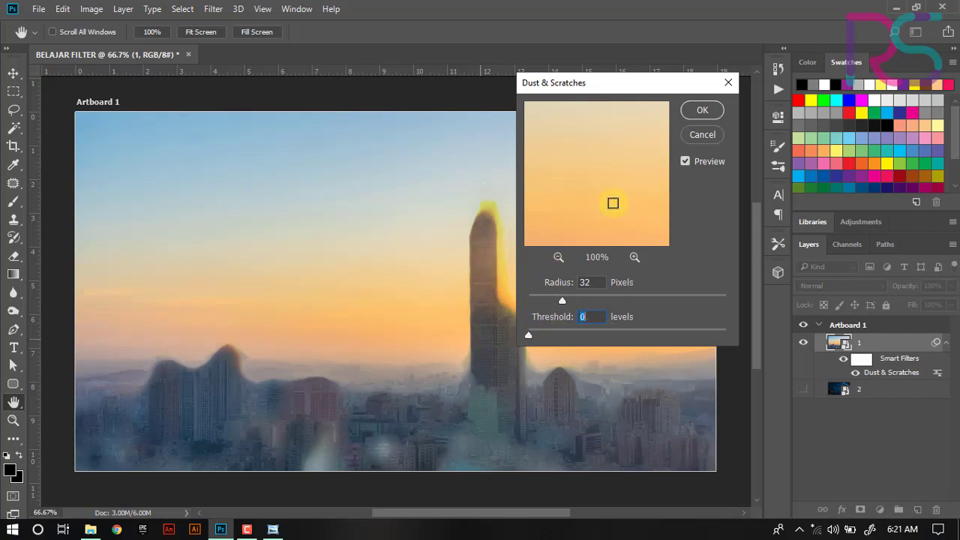
pyautogui.click(701, 111)
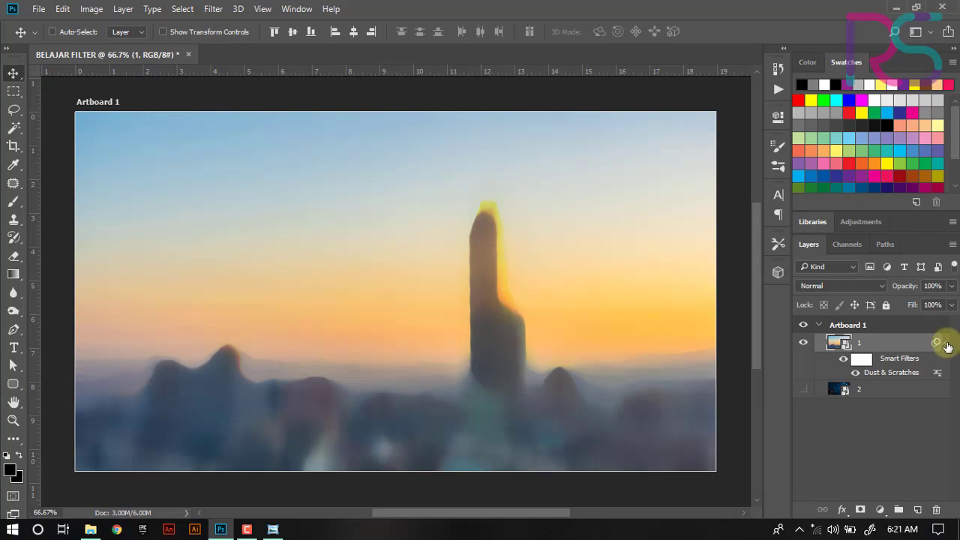
# - Place layer 2 visible above layer 1 and set its blend mode to Color Dodge
pyautogui.click(947, 344)
pyautogui.moveTo(889, 346); pyautogui.dragTo(874, 367)
pyautogui.click(801, 343)
pyautogui.click(867, 343)
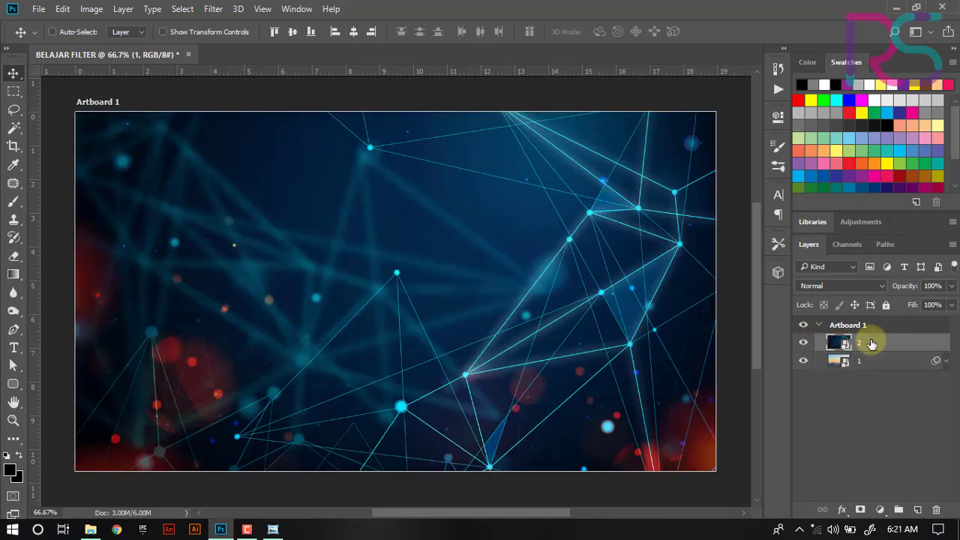
pyautogui.click(845, 285)
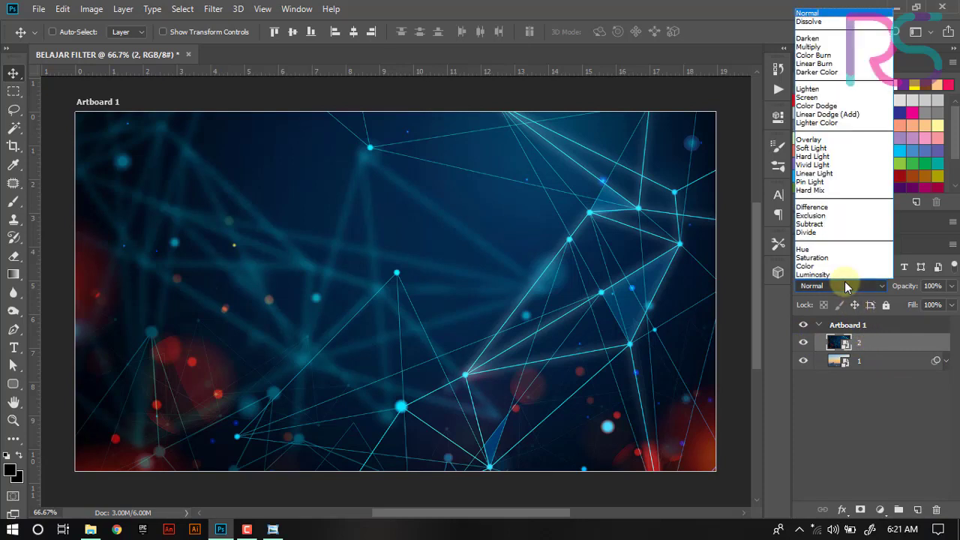
pyautogui.click(813, 106)
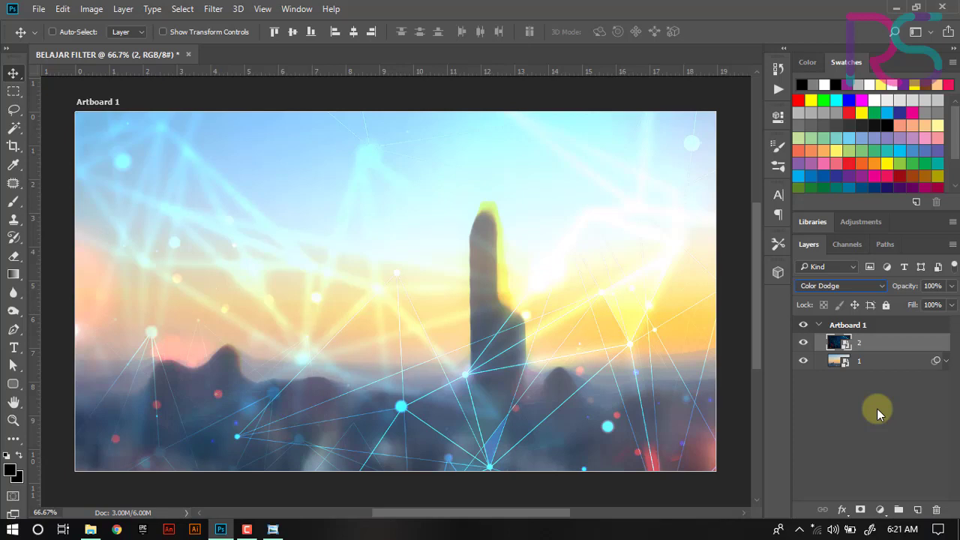
# - Add a new empty layer on top and pick the Gradient tool in Diamond Gradient mode
pyautogui.click(916, 511)
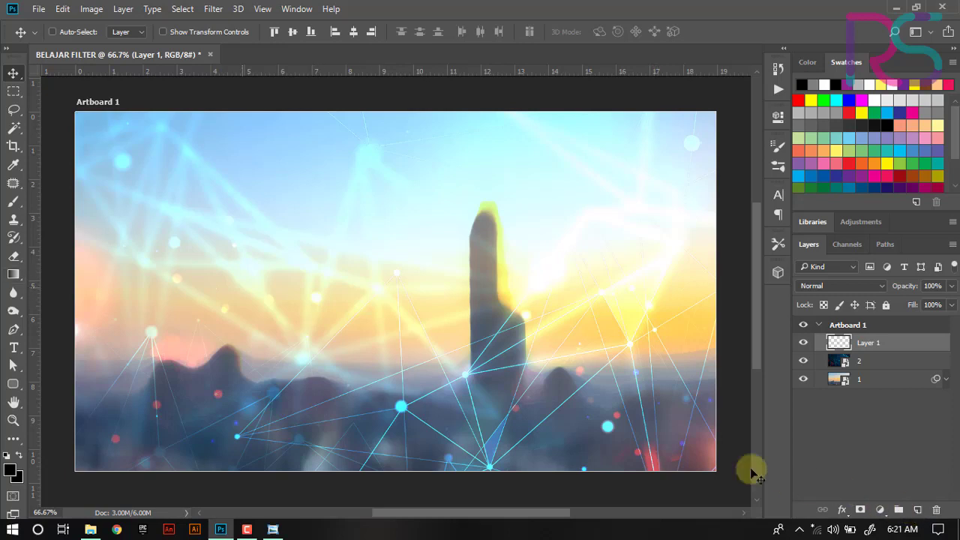
pyautogui.click(13, 276)
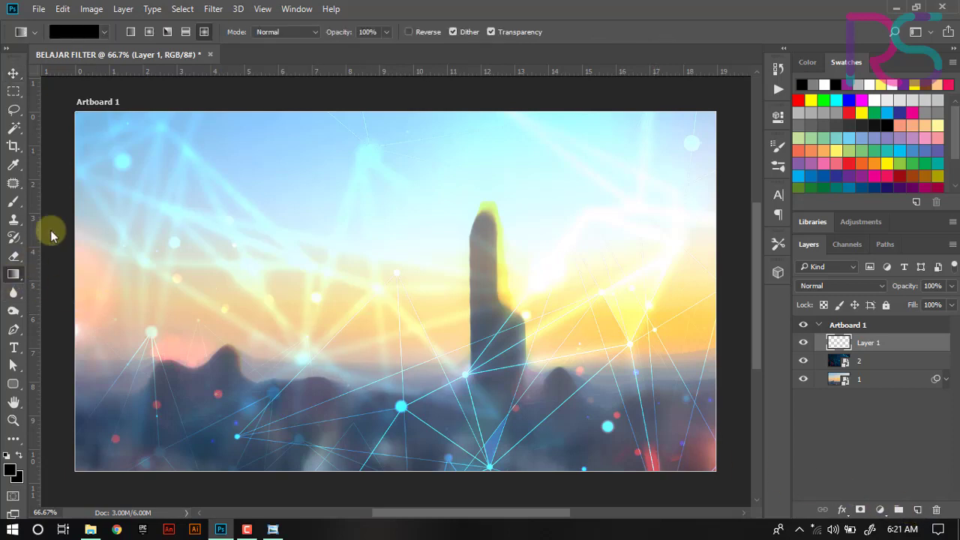
pyautogui.click(204, 32)
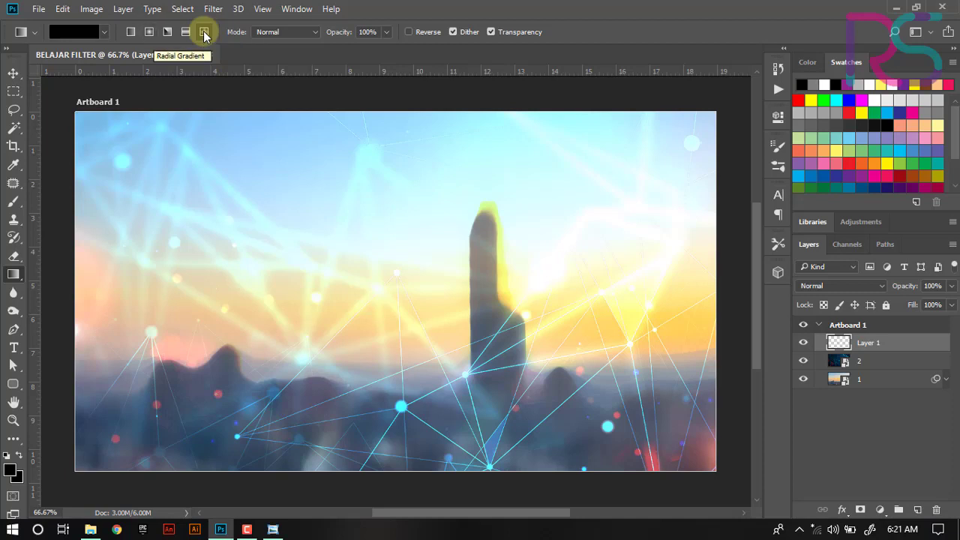
# - Set the foreground colour to magenta c800b3 and keep the background colour black
pyautogui.click(10, 470)
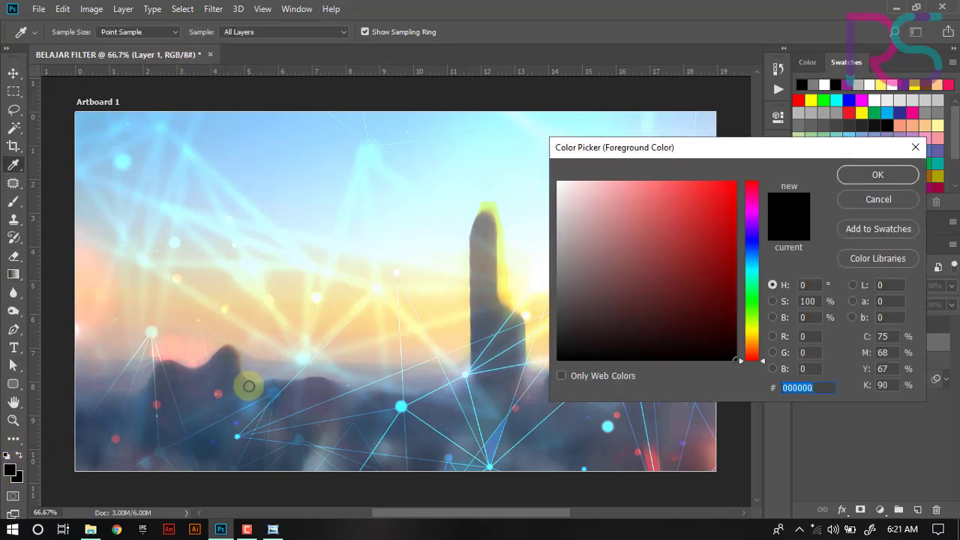
pyautogui.click(751, 209)
pyautogui.click(736, 182)
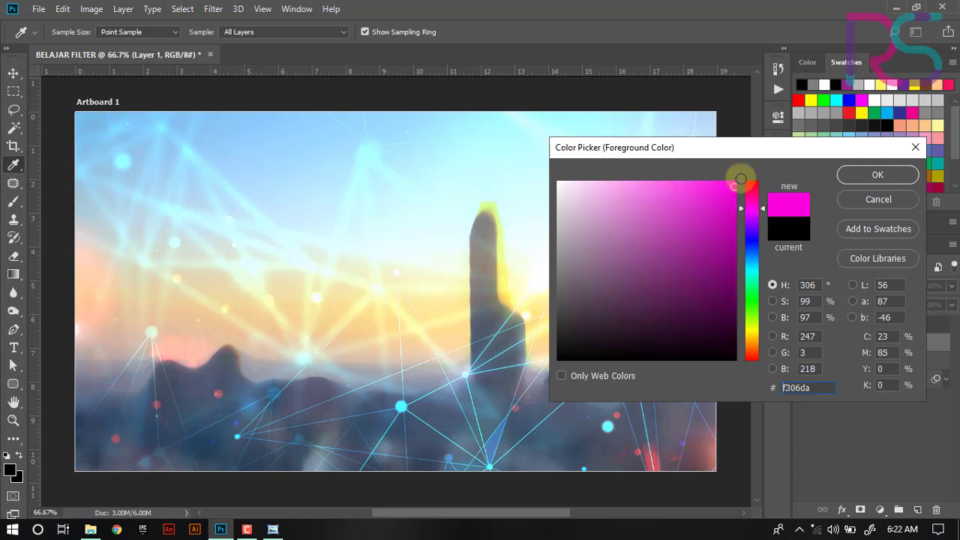
pyautogui.click(751, 213)
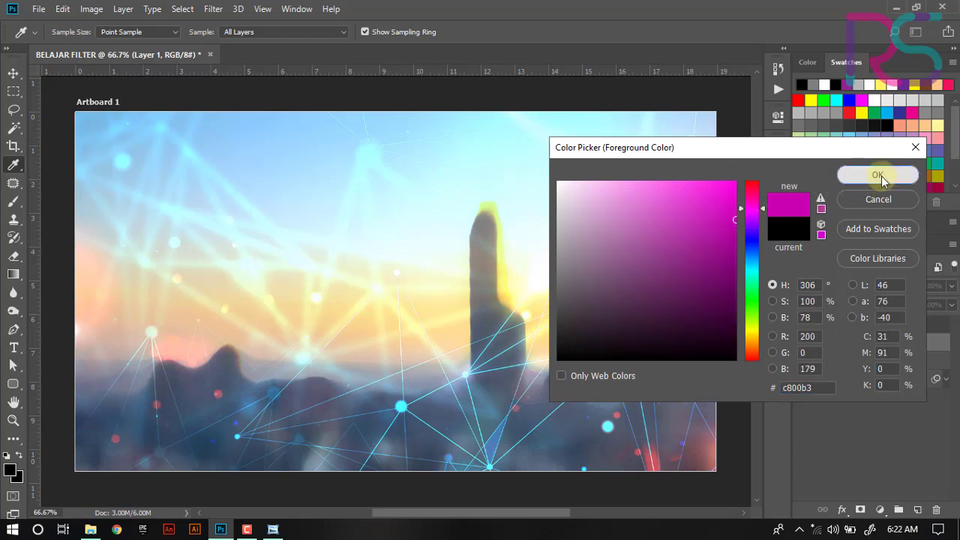
pyautogui.click(870, 175)
pyautogui.click(16, 476)
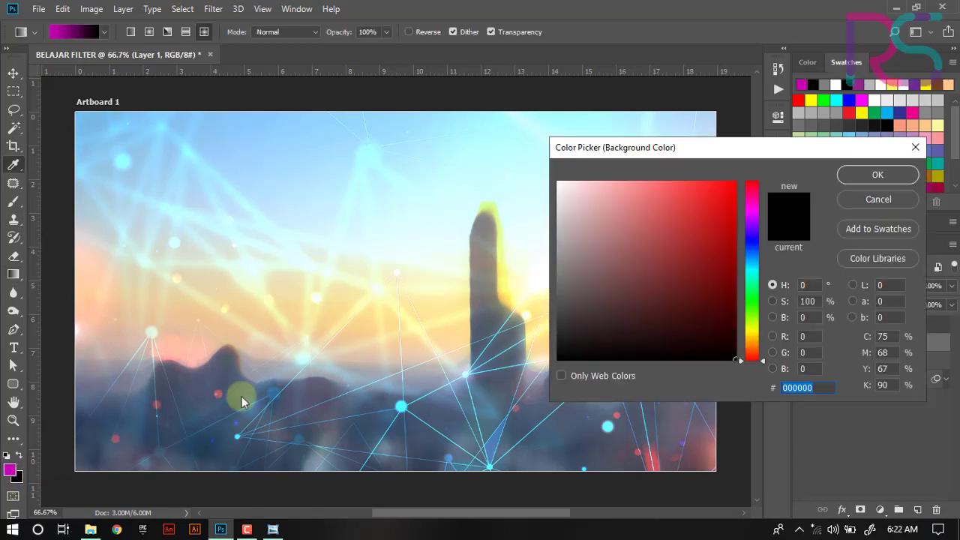
pyautogui.click(851, 174)
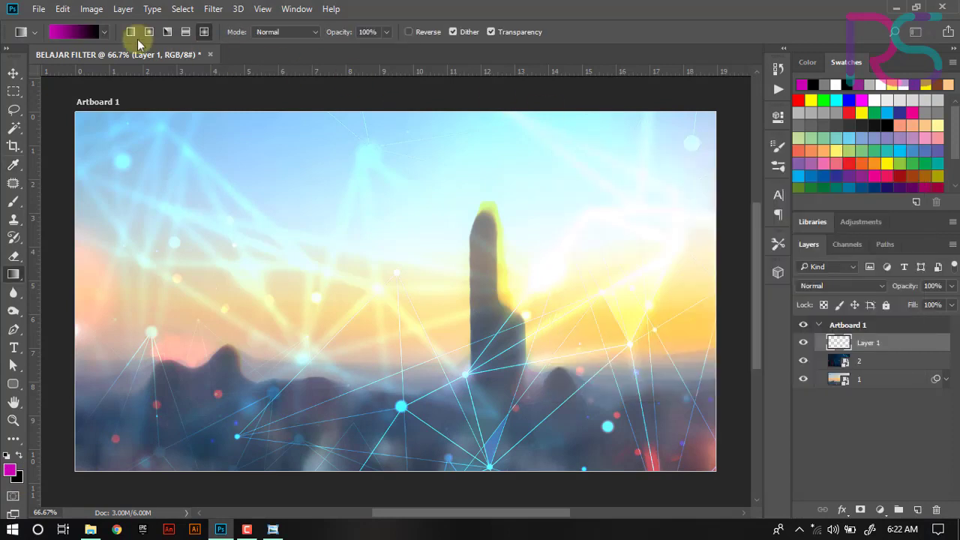
# - Choose the Foreground to Background gradient and draw it across Layer 1 from the top-left to the bottom-right corner
pyautogui.click(93, 34)
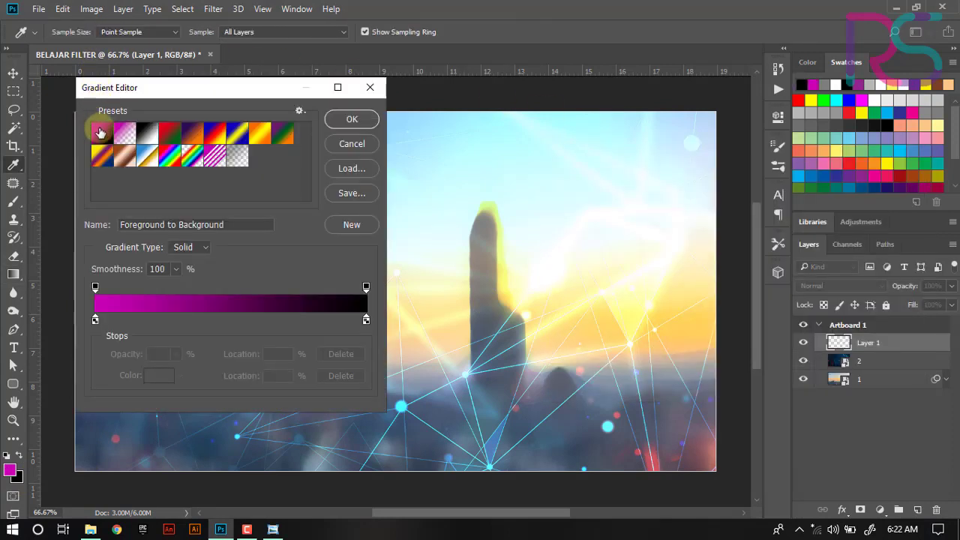
pyautogui.click(352, 119)
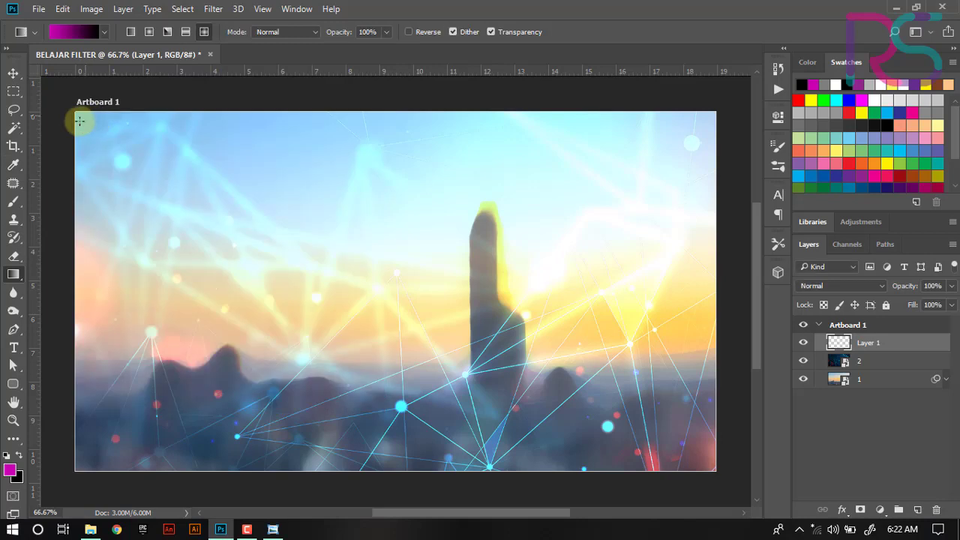
pyautogui.moveTo(80, 121); pyautogui.dragTo(710, 466)
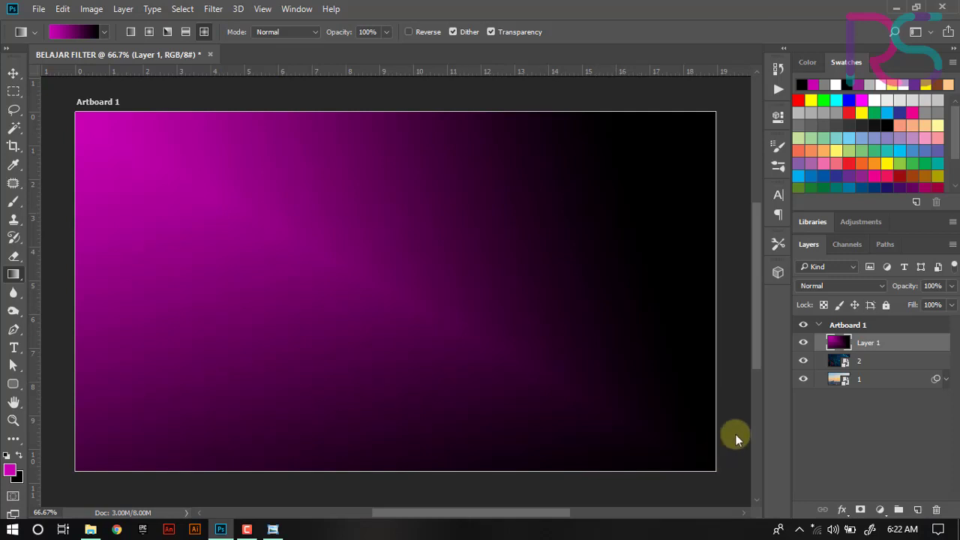
# - Cycle through Layer 1's blend modes and settle on Soft Light
pyautogui.click(848, 286)
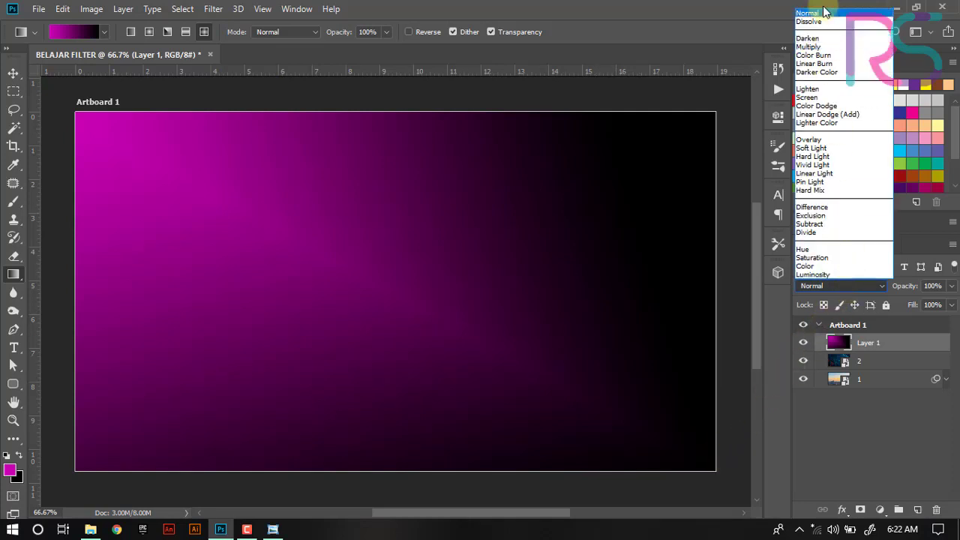
pyautogui.click(829, 15)
pyautogui.click(856, 284)
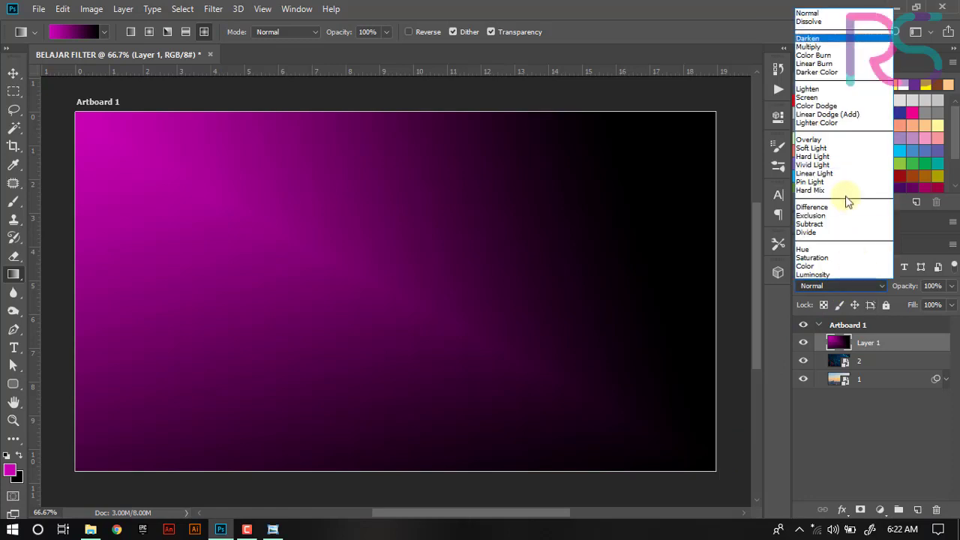
pyautogui.click(823, 14)
pyautogui.press('Down')
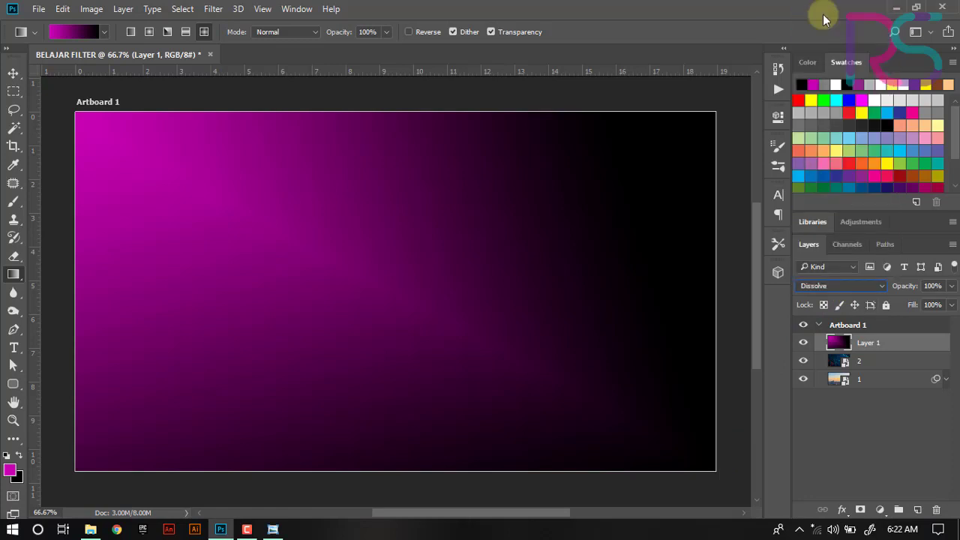
pyautogui.press('Down')
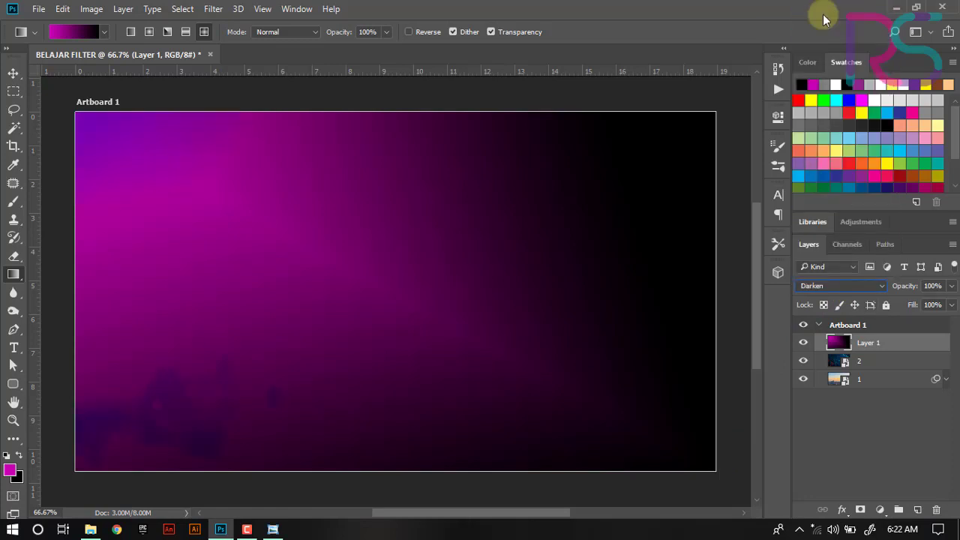
pyautogui.press('Down')
pyautogui.press('Down')
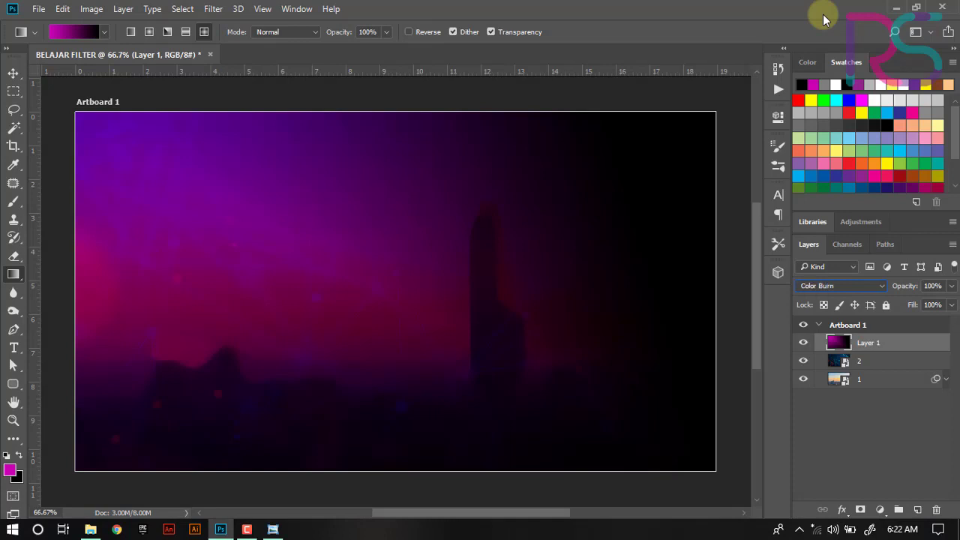
pyautogui.press('Up')
pyautogui.press('Down')
pyautogui.press('Down')
pyautogui.press('Down')
pyautogui.press('Down')
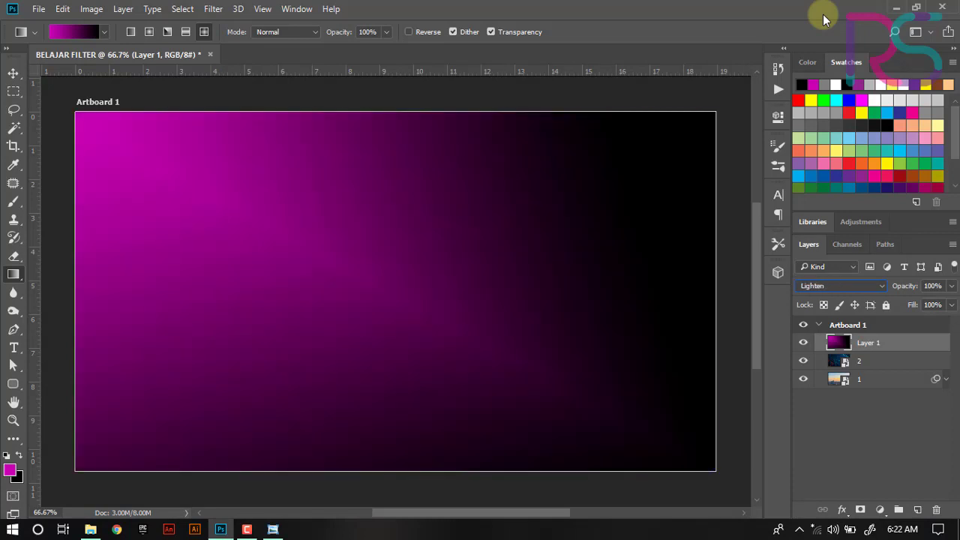
pyautogui.press('Down')
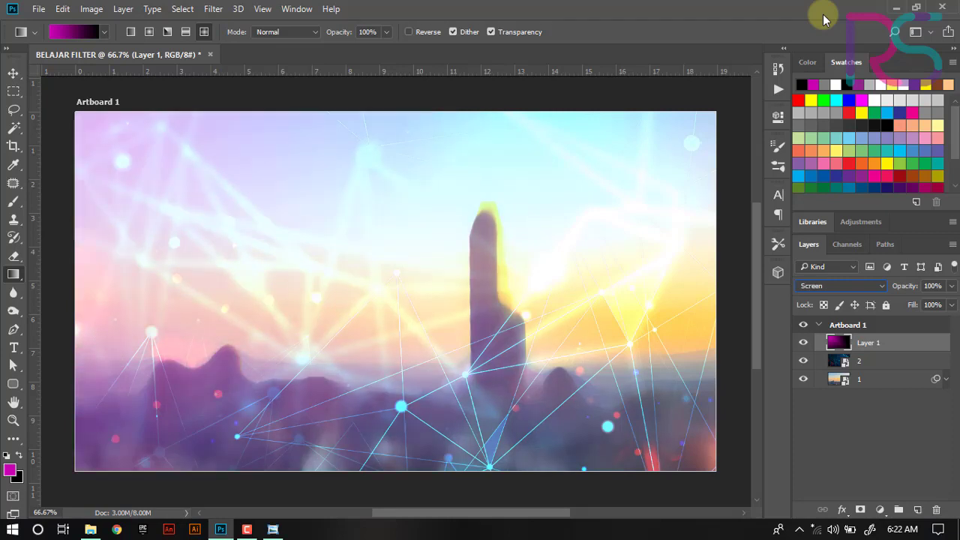
pyautogui.press('Down')
pyautogui.press('Down')
pyautogui.press('Down')
pyautogui.press('Down')
pyautogui.press('Down')
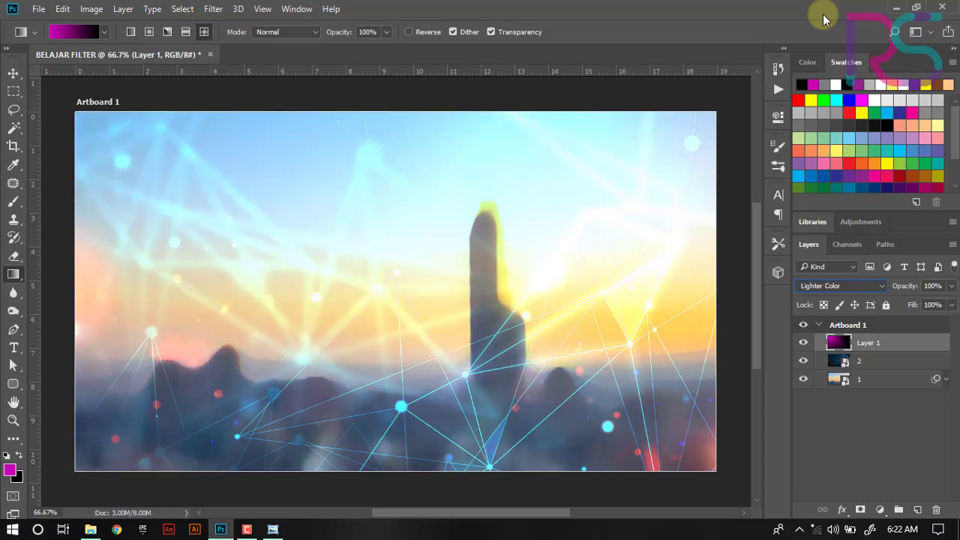
pyautogui.press('Down')
pyautogui.press('Down')
pyautogui.press('Down')
pyautogui.press('Down')
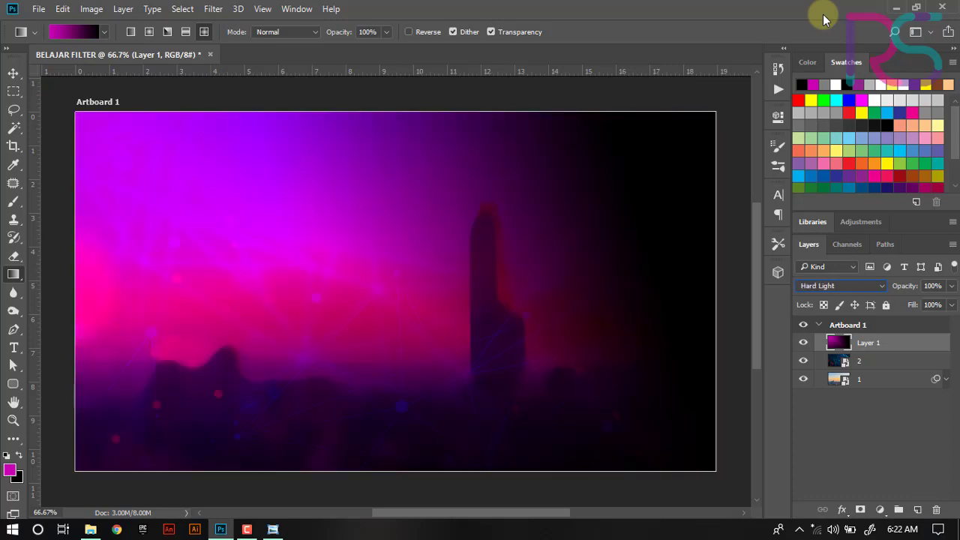
pyautogui.press('Down')
pyautogui.press('Down')
pyautogui.press('Down')
pyautogui.press('Down')
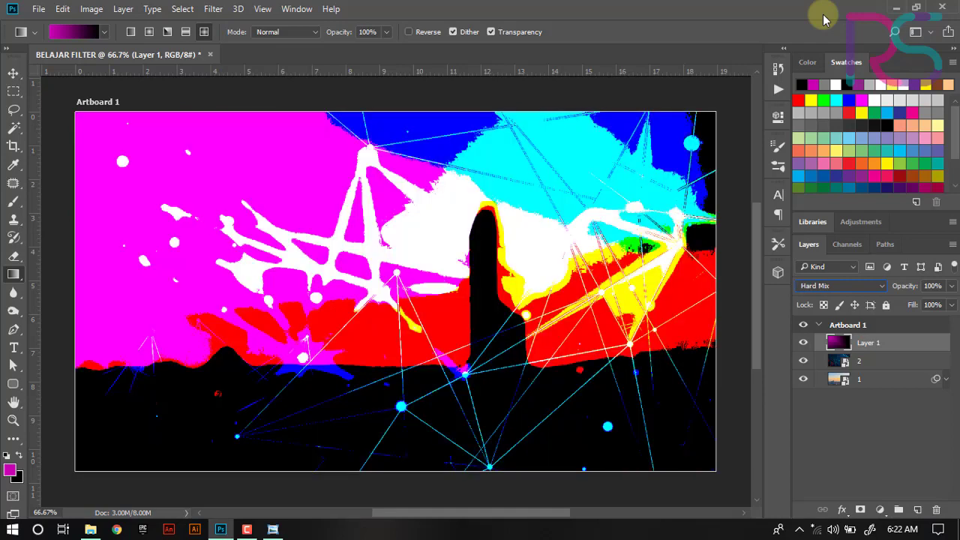
pyautogui.press('Down')
pyautogui.press('Down')
pyautogui.press('Down')
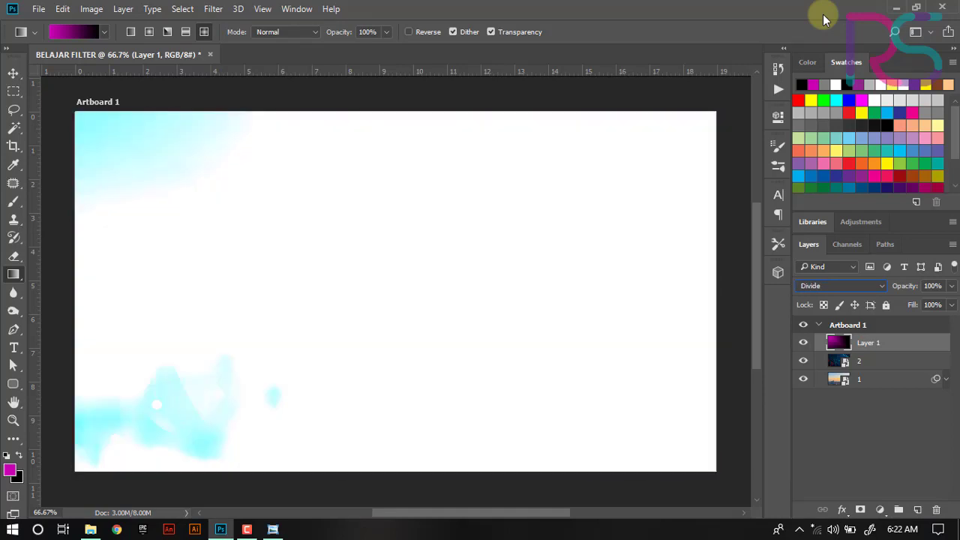
pyautogui.click(841, 286)
pyautogui.click(826, 149)
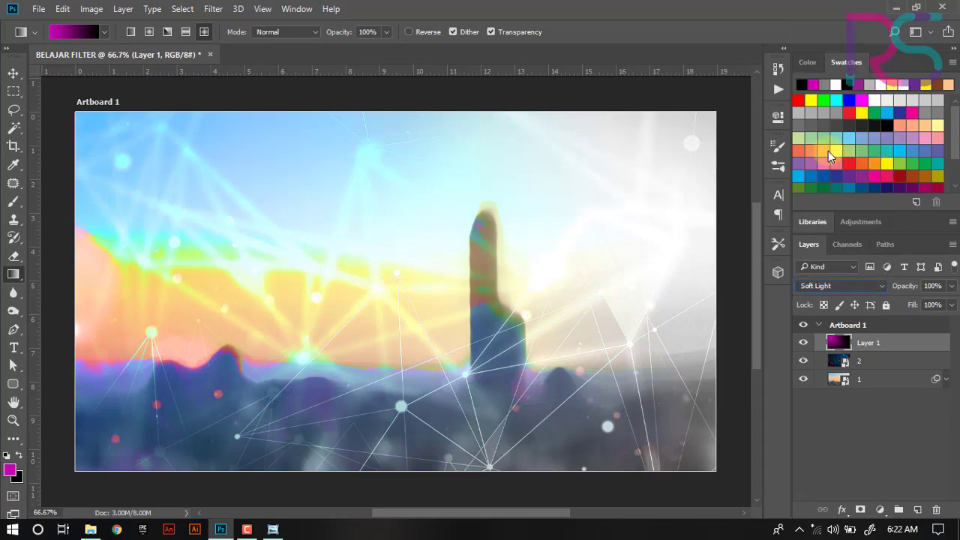
# - Hide and show Layer 1 to compare the Soft Light gradient effect on the image
pyautogui.click(807, 342)
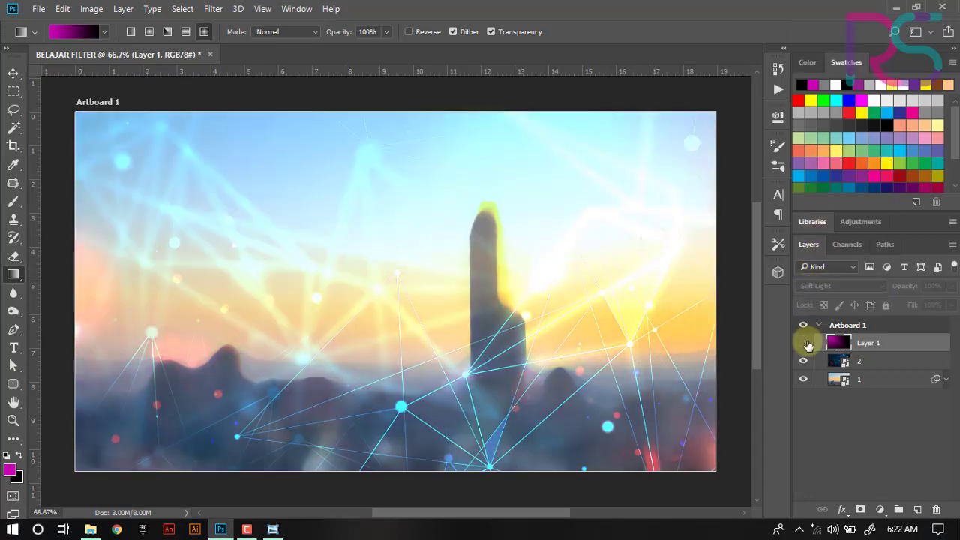
pyautogui.click(802, 342)
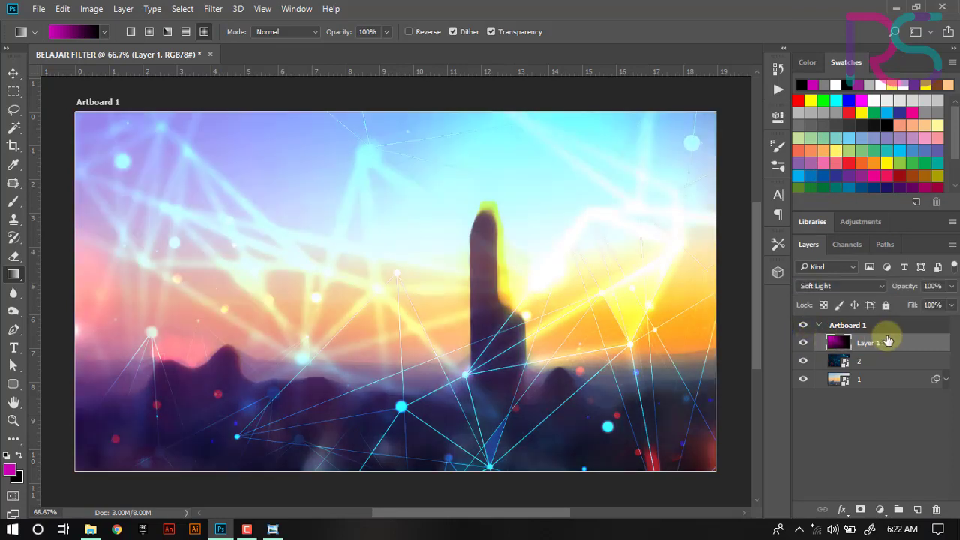
pyautogui.click(14, 73)
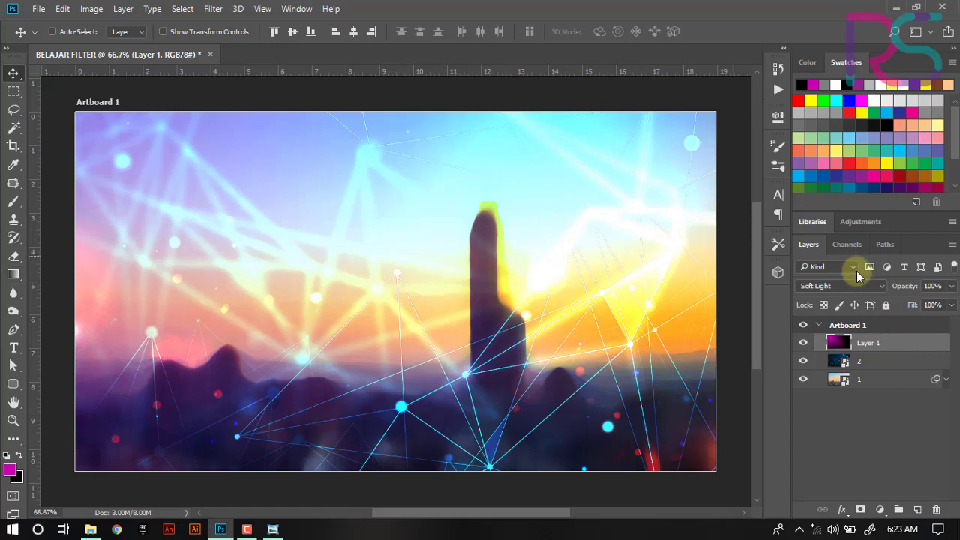
pyautogui.click(820, 289)
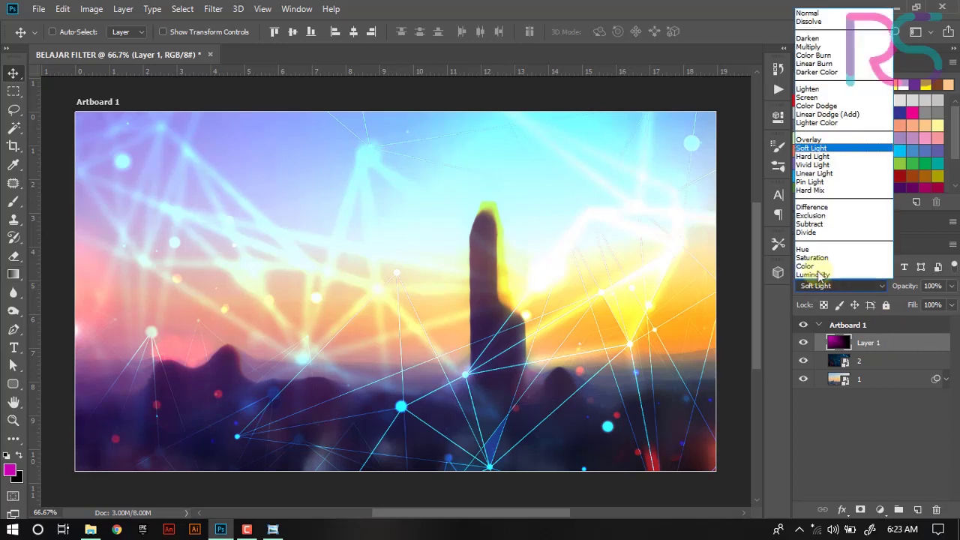
pyautogui.click(814, 151)
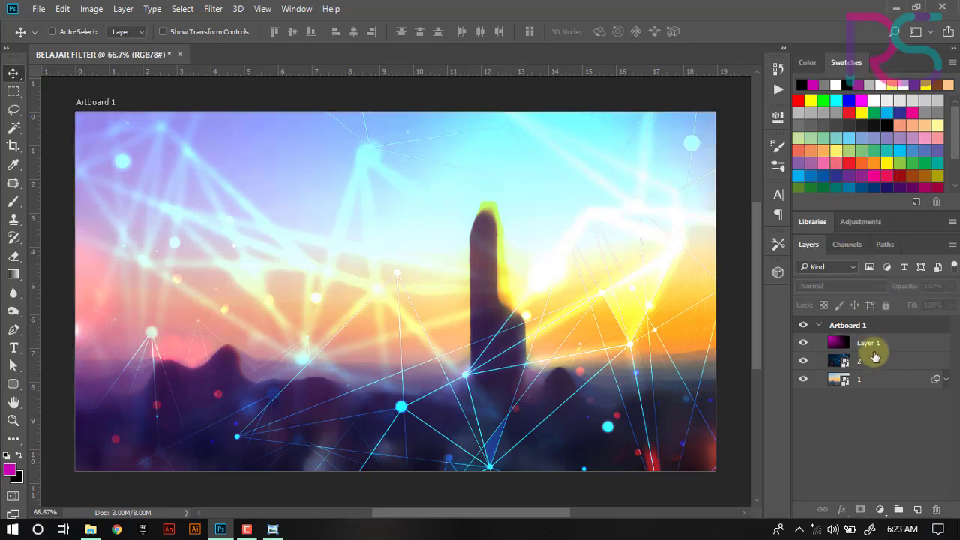
# - Apply the Distort ZigZag filter to layer 2 with amount 10, ridges 5 and Pond Ripples style
pyautogui.click(870, 362)
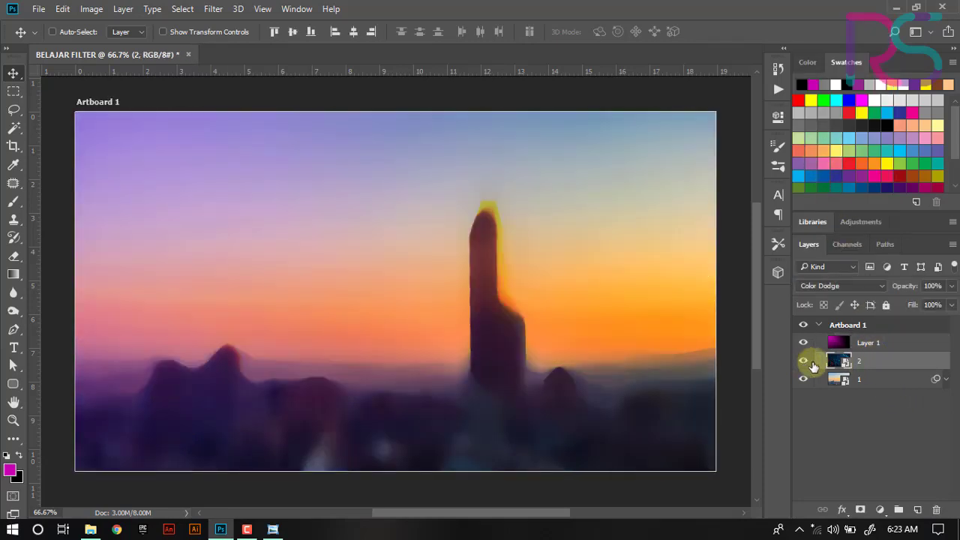
pyautogui.click(804, 363)
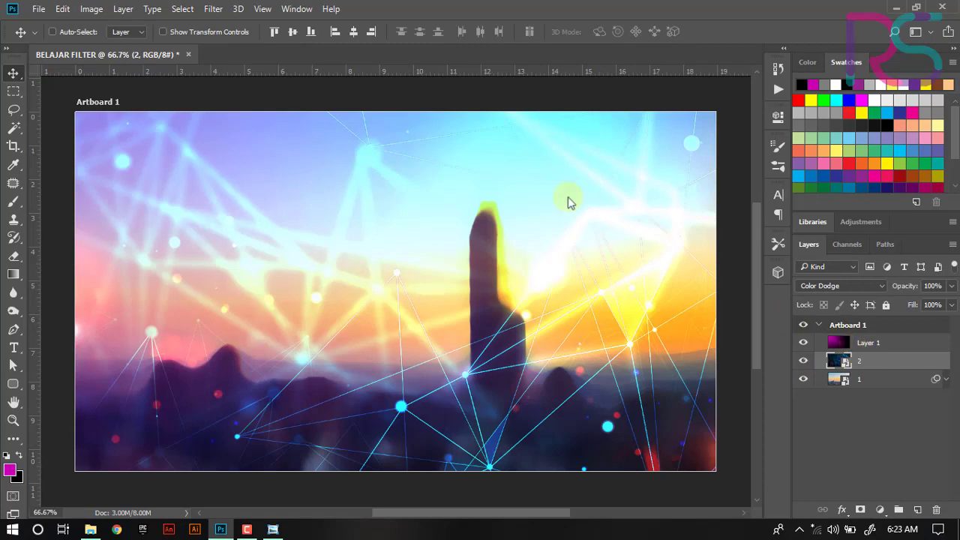
pyautogui.click(214, 9)
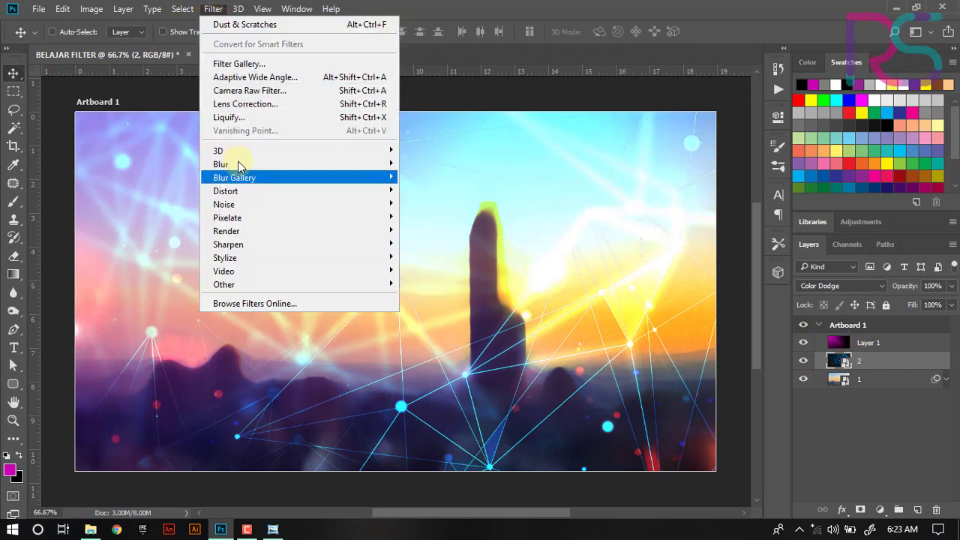
pyautogui.moveTo(239, 165)
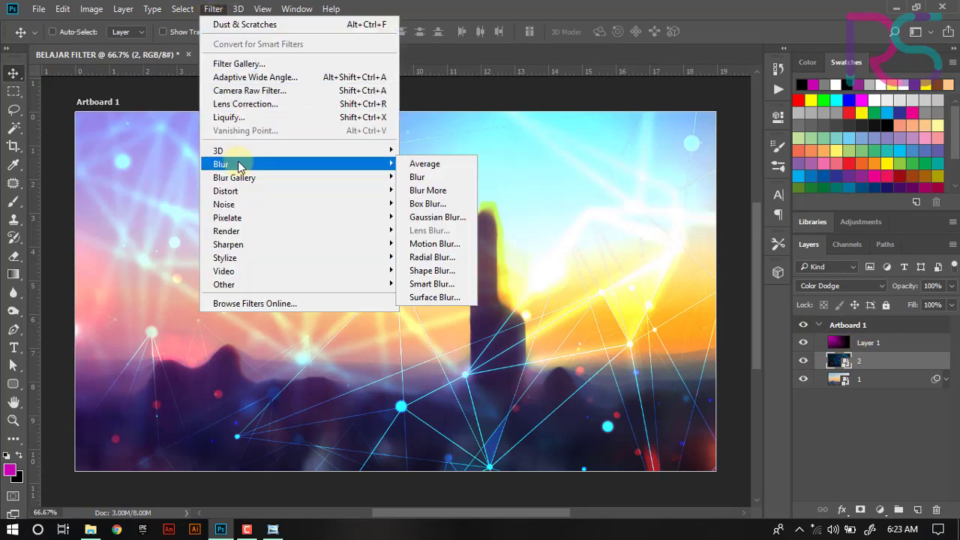
pyautogui.moveTo(239, 191)
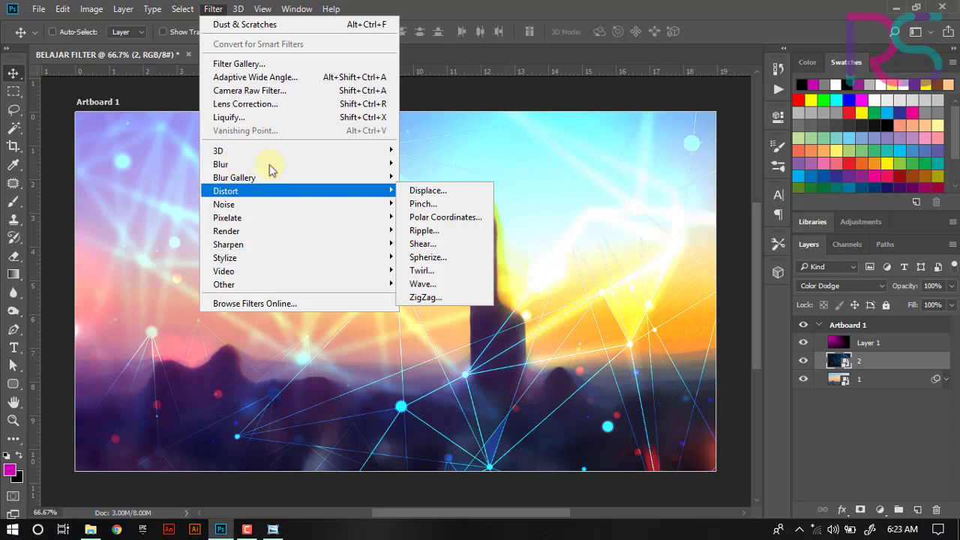
pyautogui.click(456, 298)
pyautogui.moveTo(632, 154); pyautogui.dragTo(617, 89)
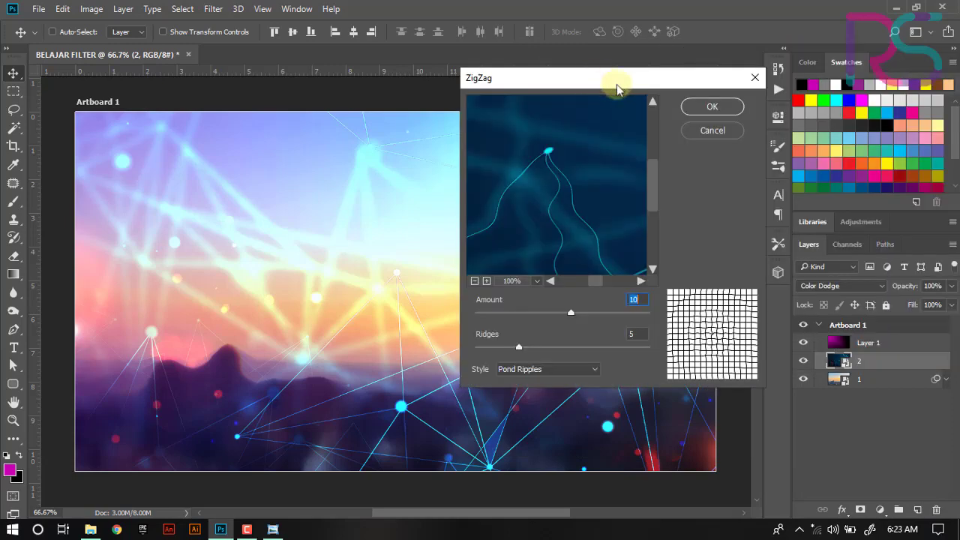
pyautogui.click(709, 106)
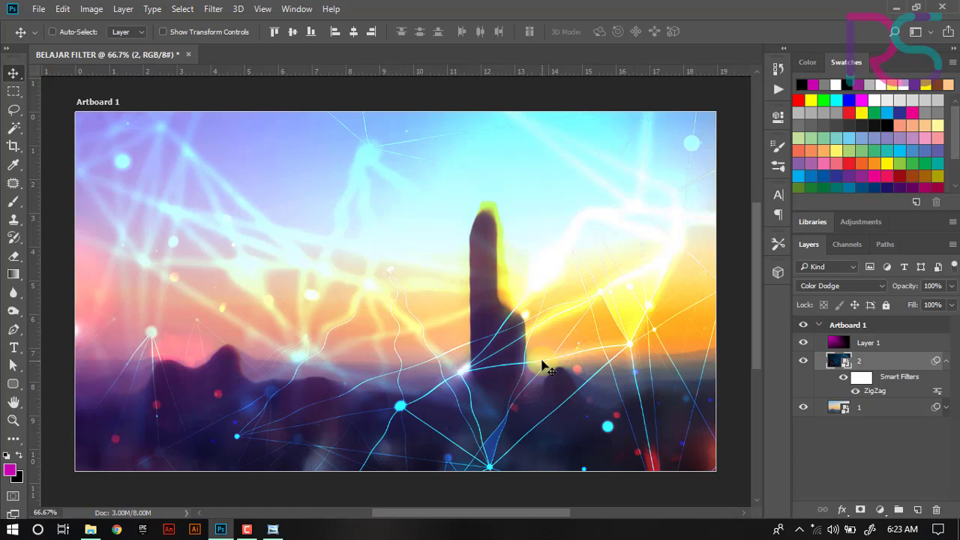
pyautogui.click(946, 361)
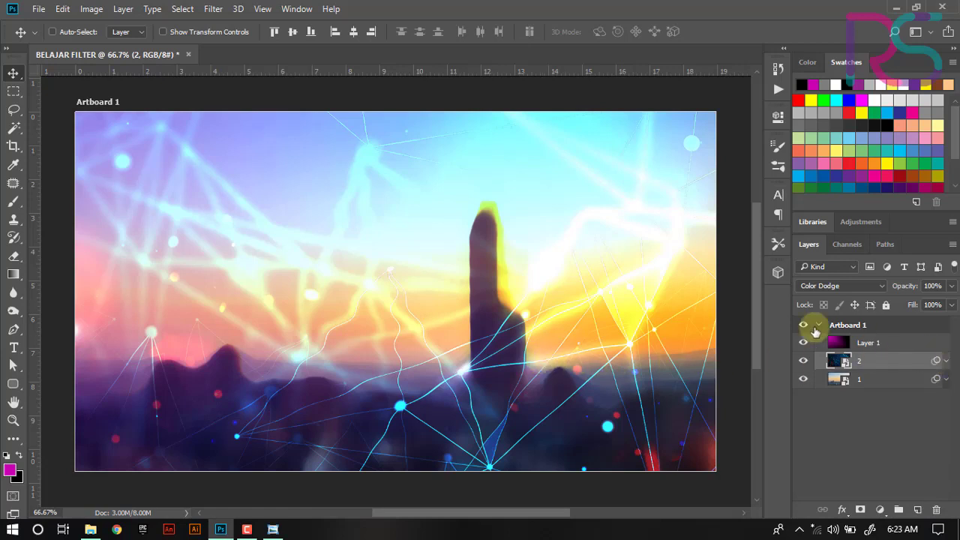